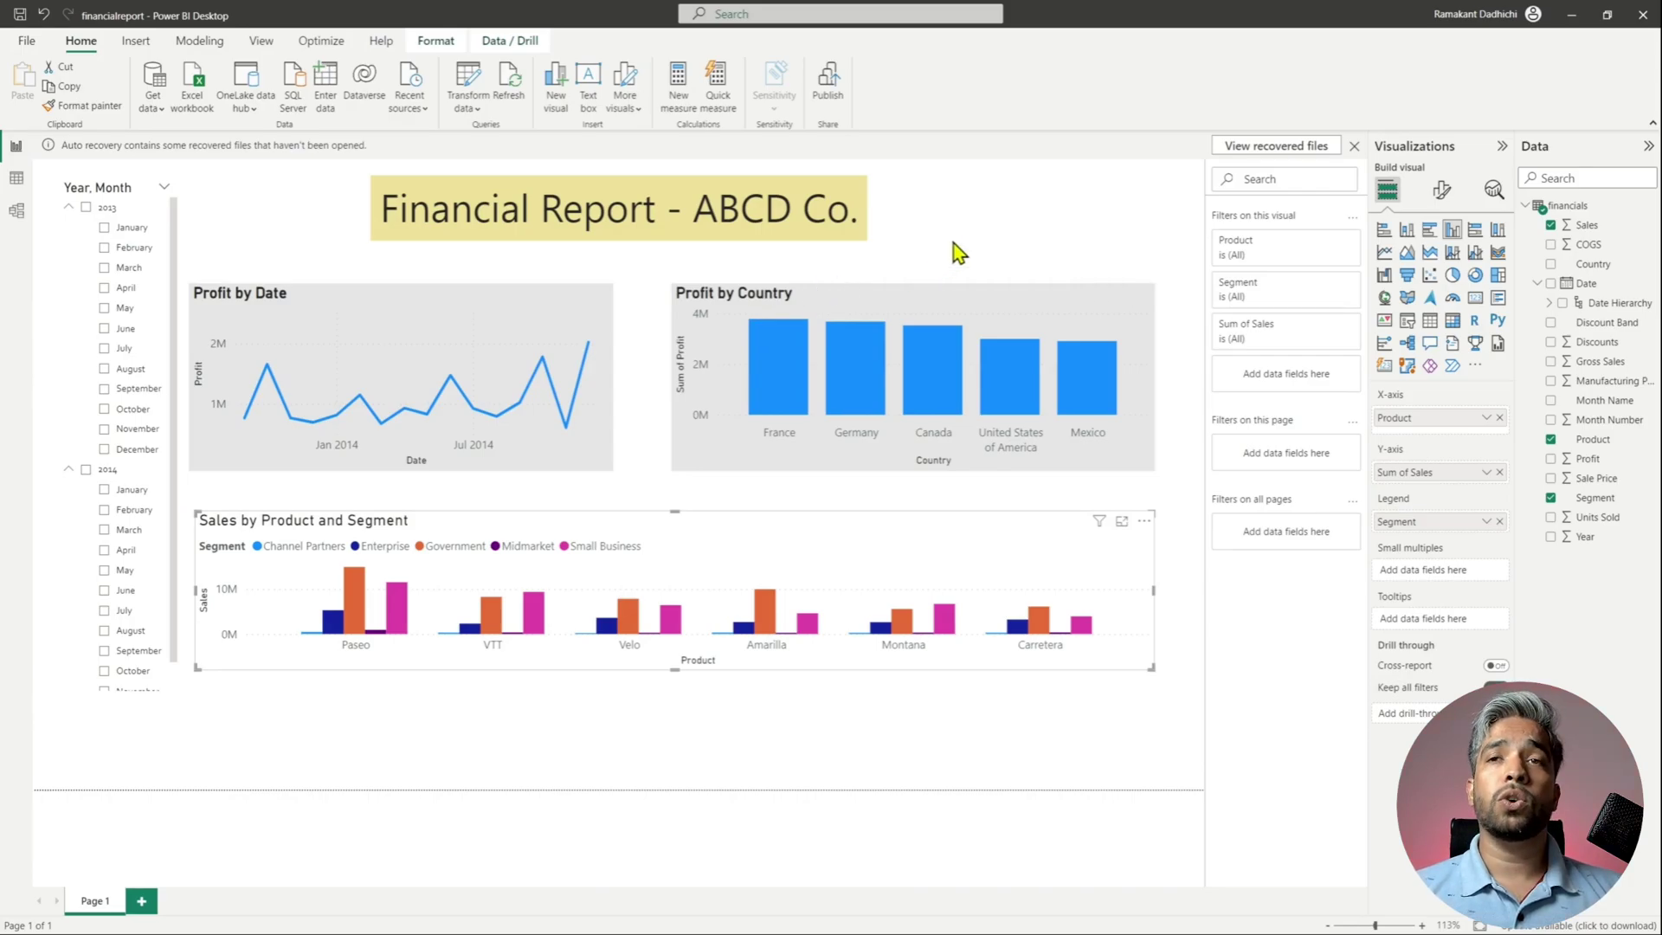
- Save and publish financialreport to My workspace, replacing the existing dataset, then open it in Power BI
click(833, 79)
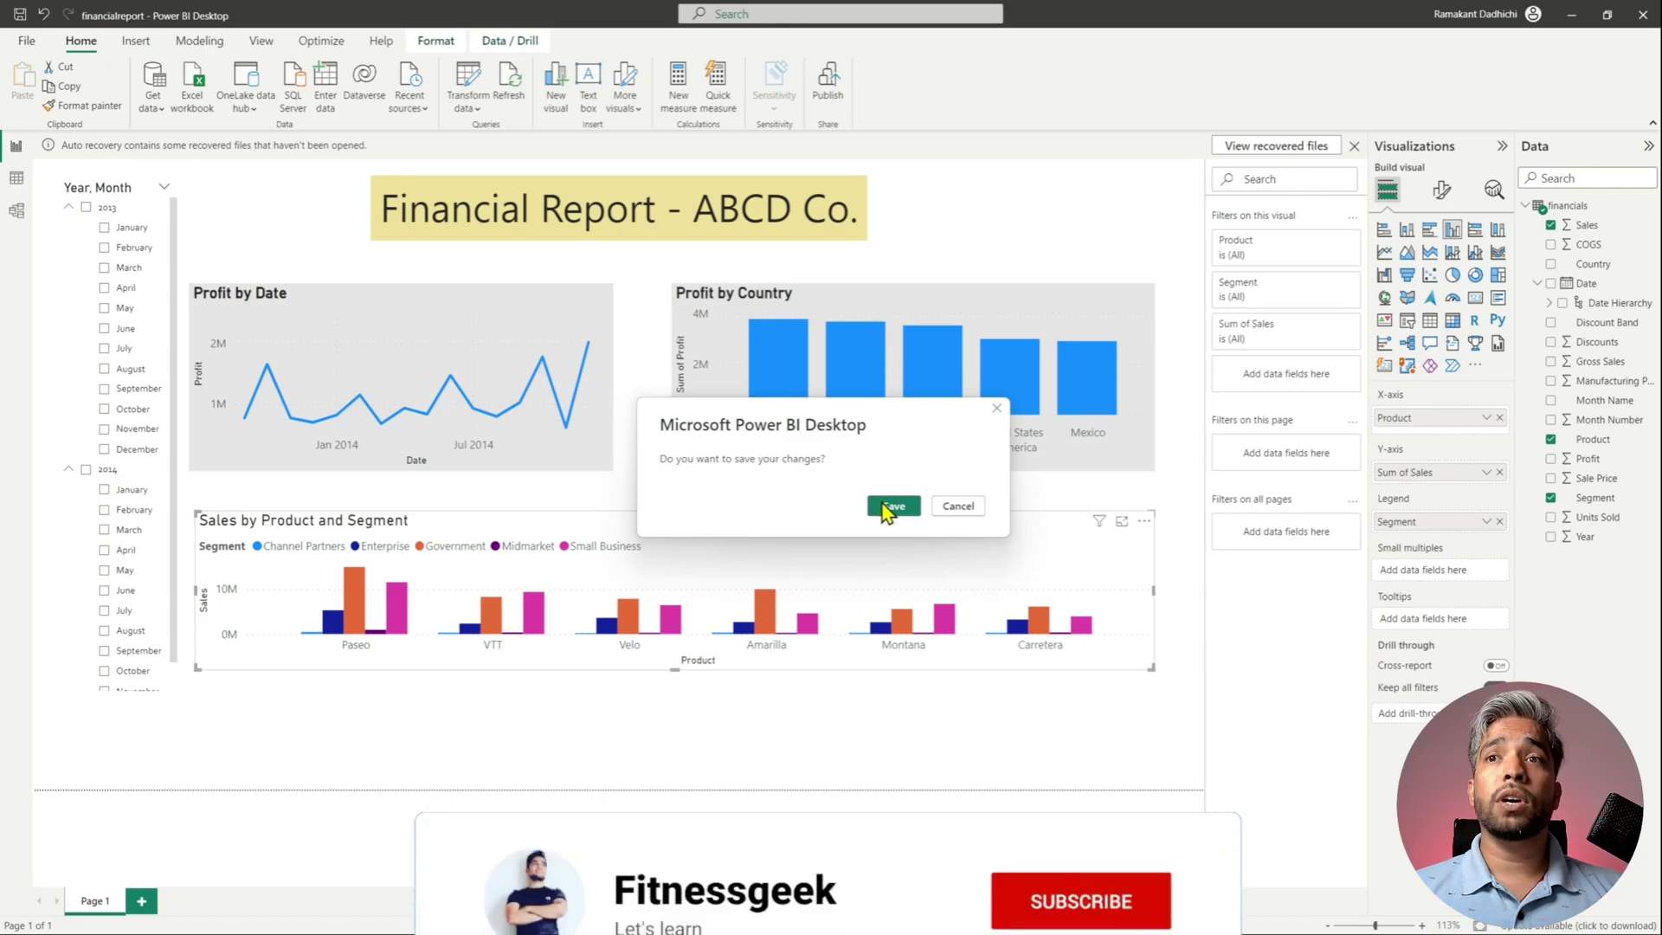
click(890, 509)
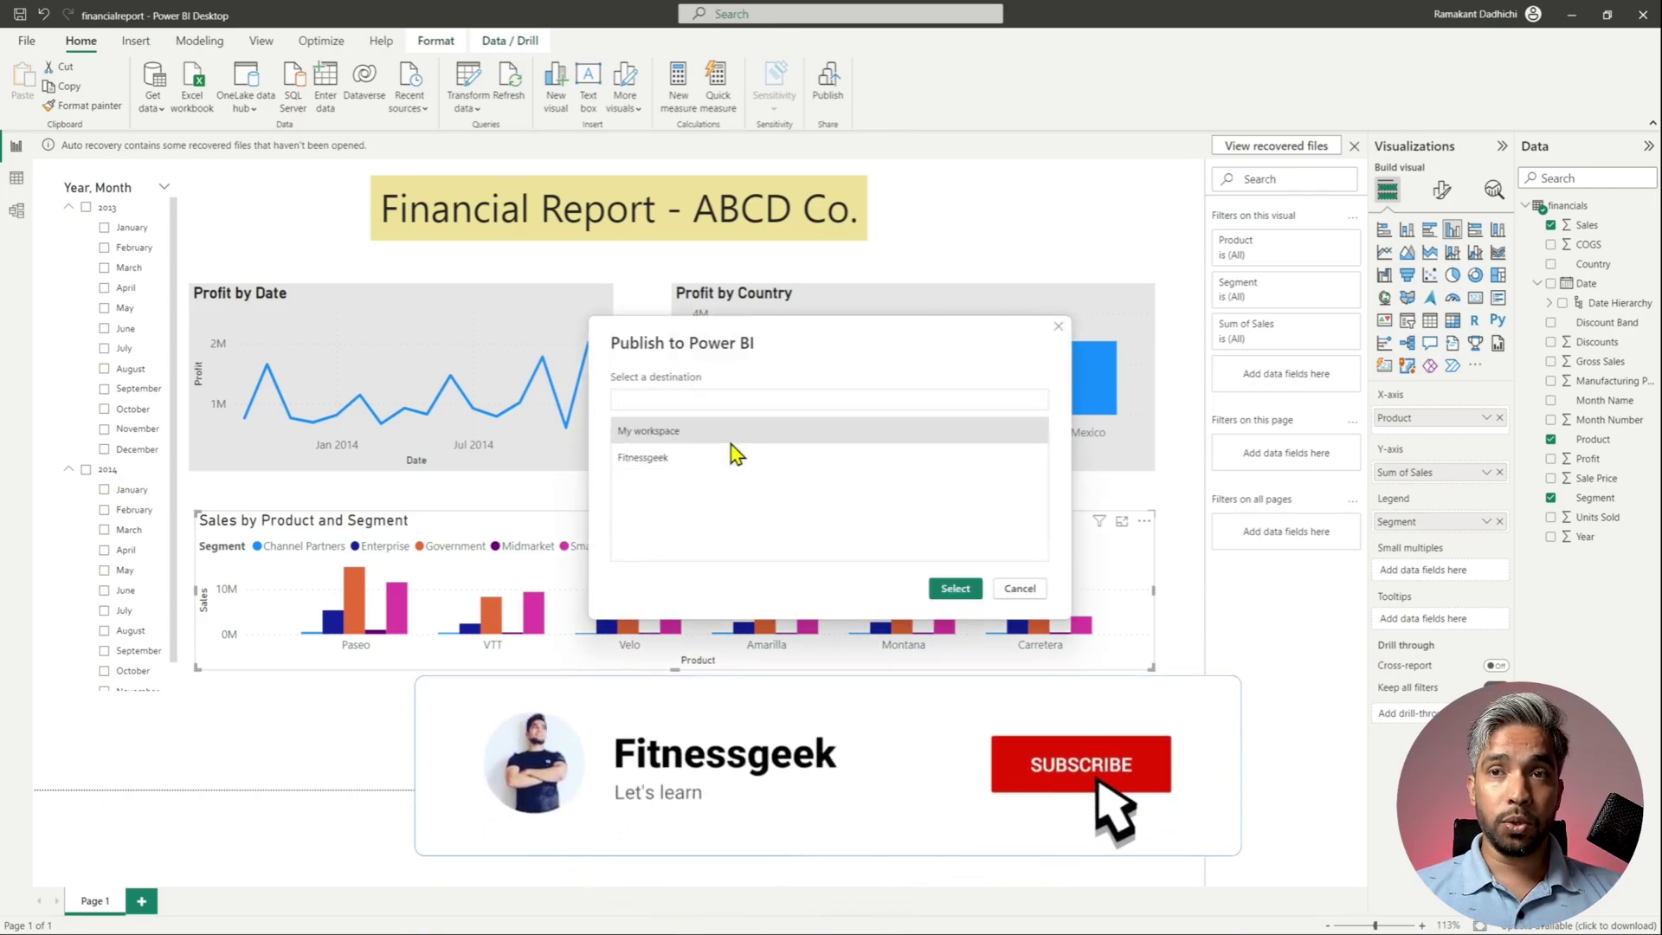
click(956, 589)
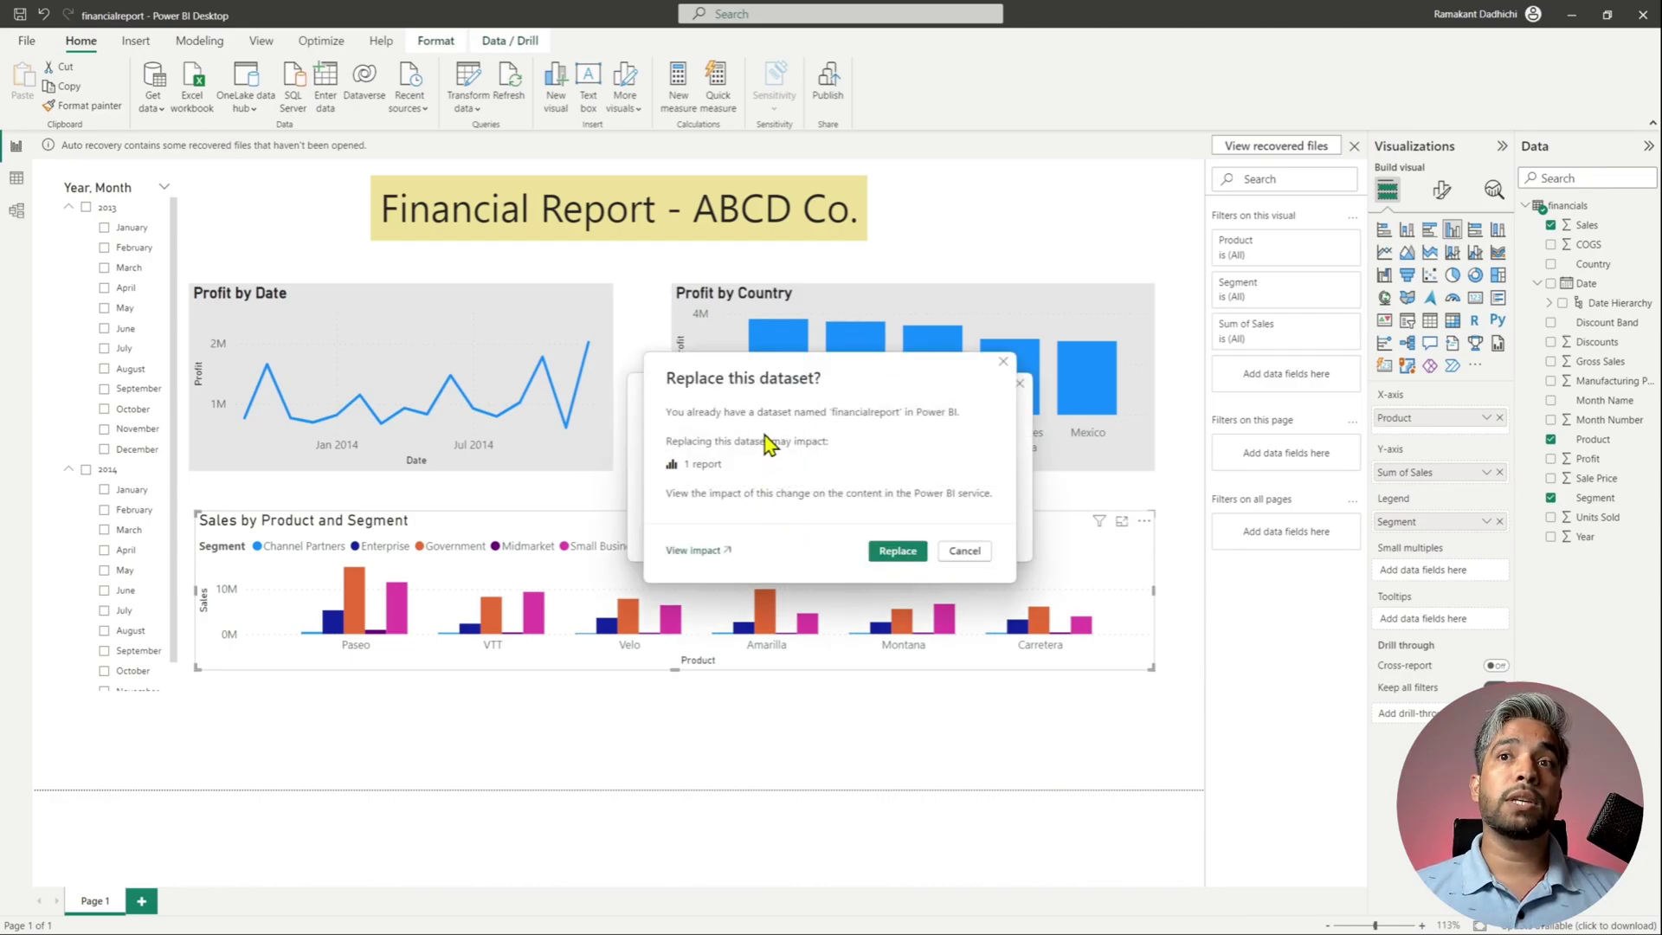
click(898, 551)
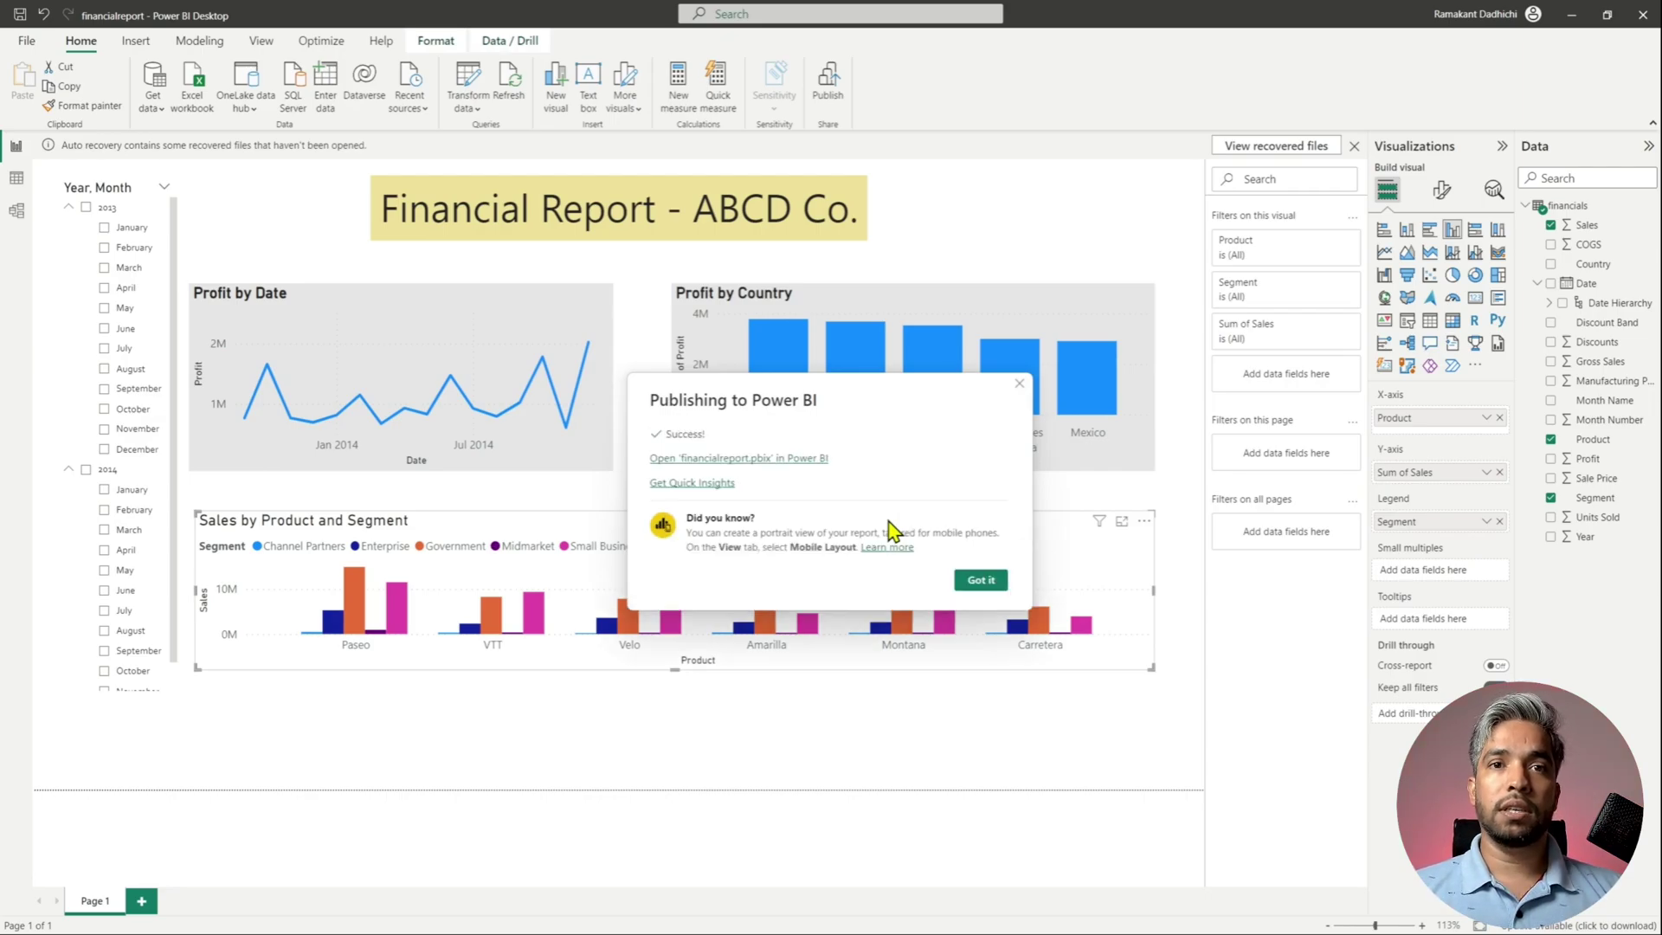
click(817, 468)
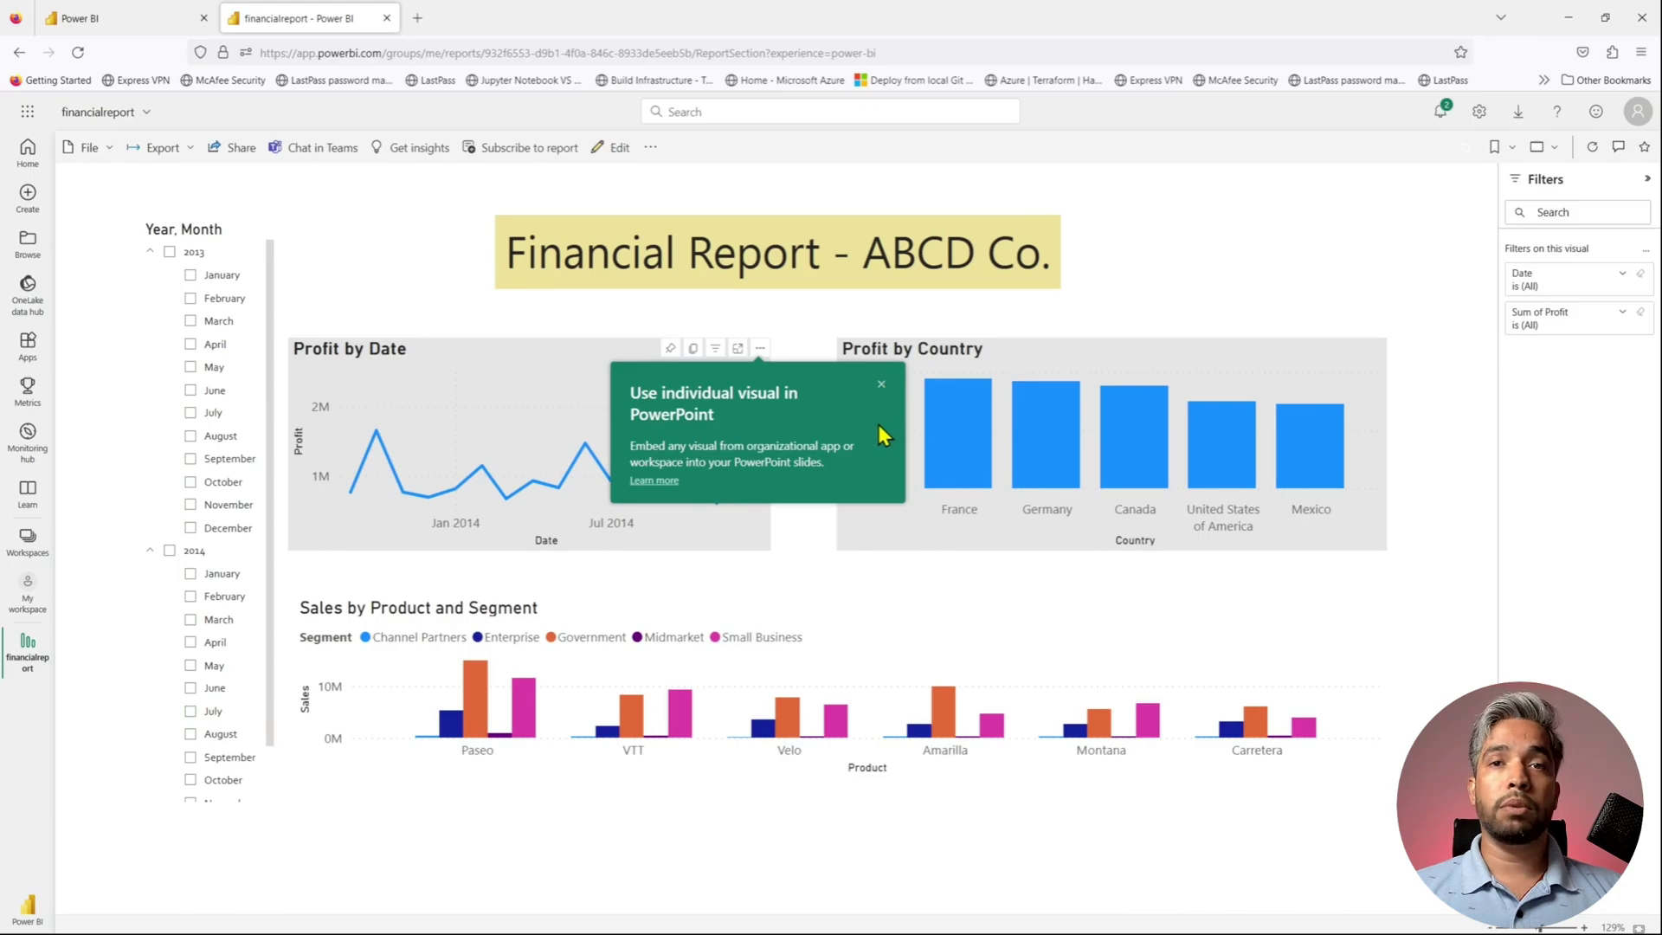
- Dismiss the PowerPoint tip and bring up More options for the financialreport dataset in My workspace
click(880, 385)
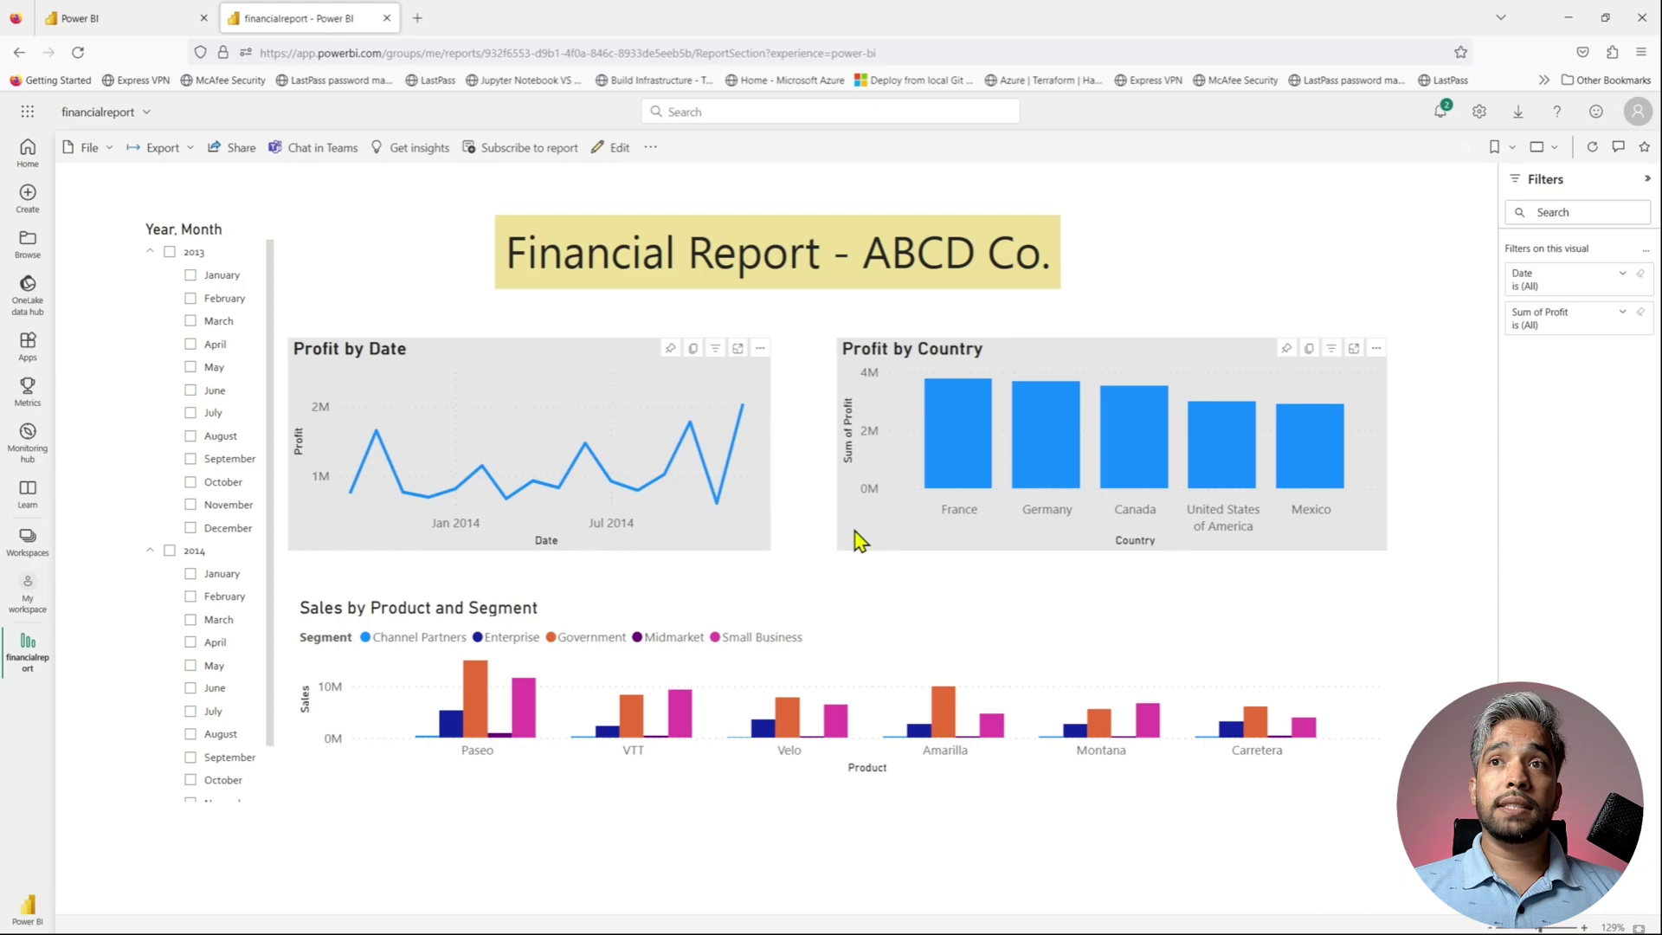
click(28, 597)
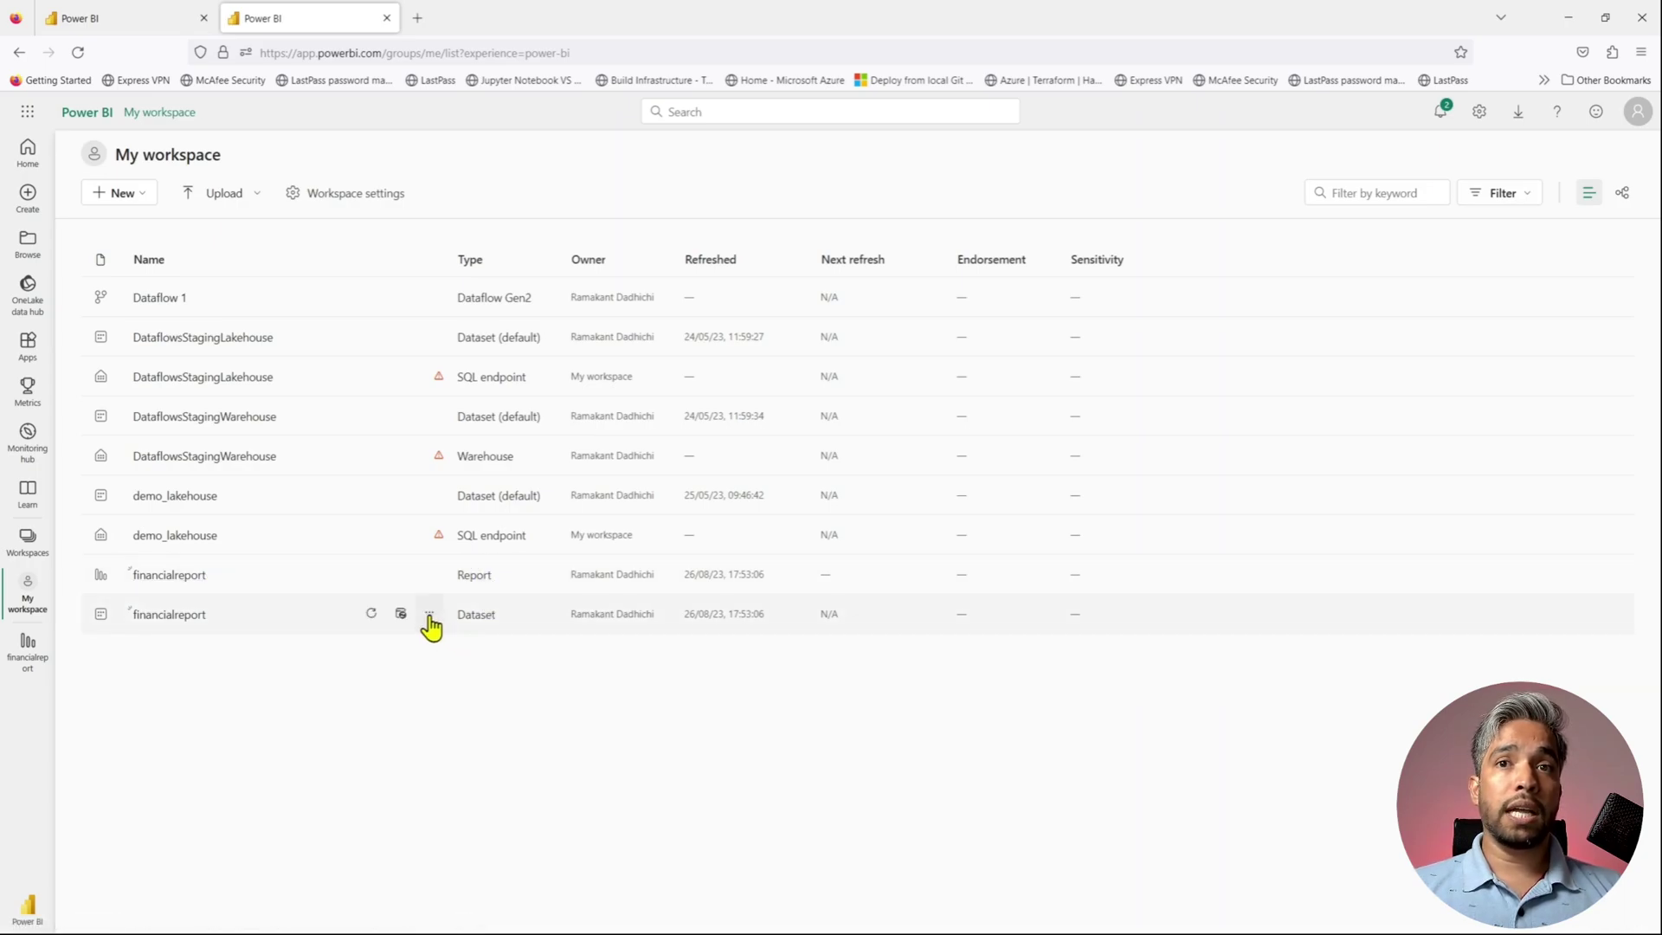
click(429, 614)
- Review the financialreport dataset settings and refresh history, then open its dataset details page
click(441, 492)
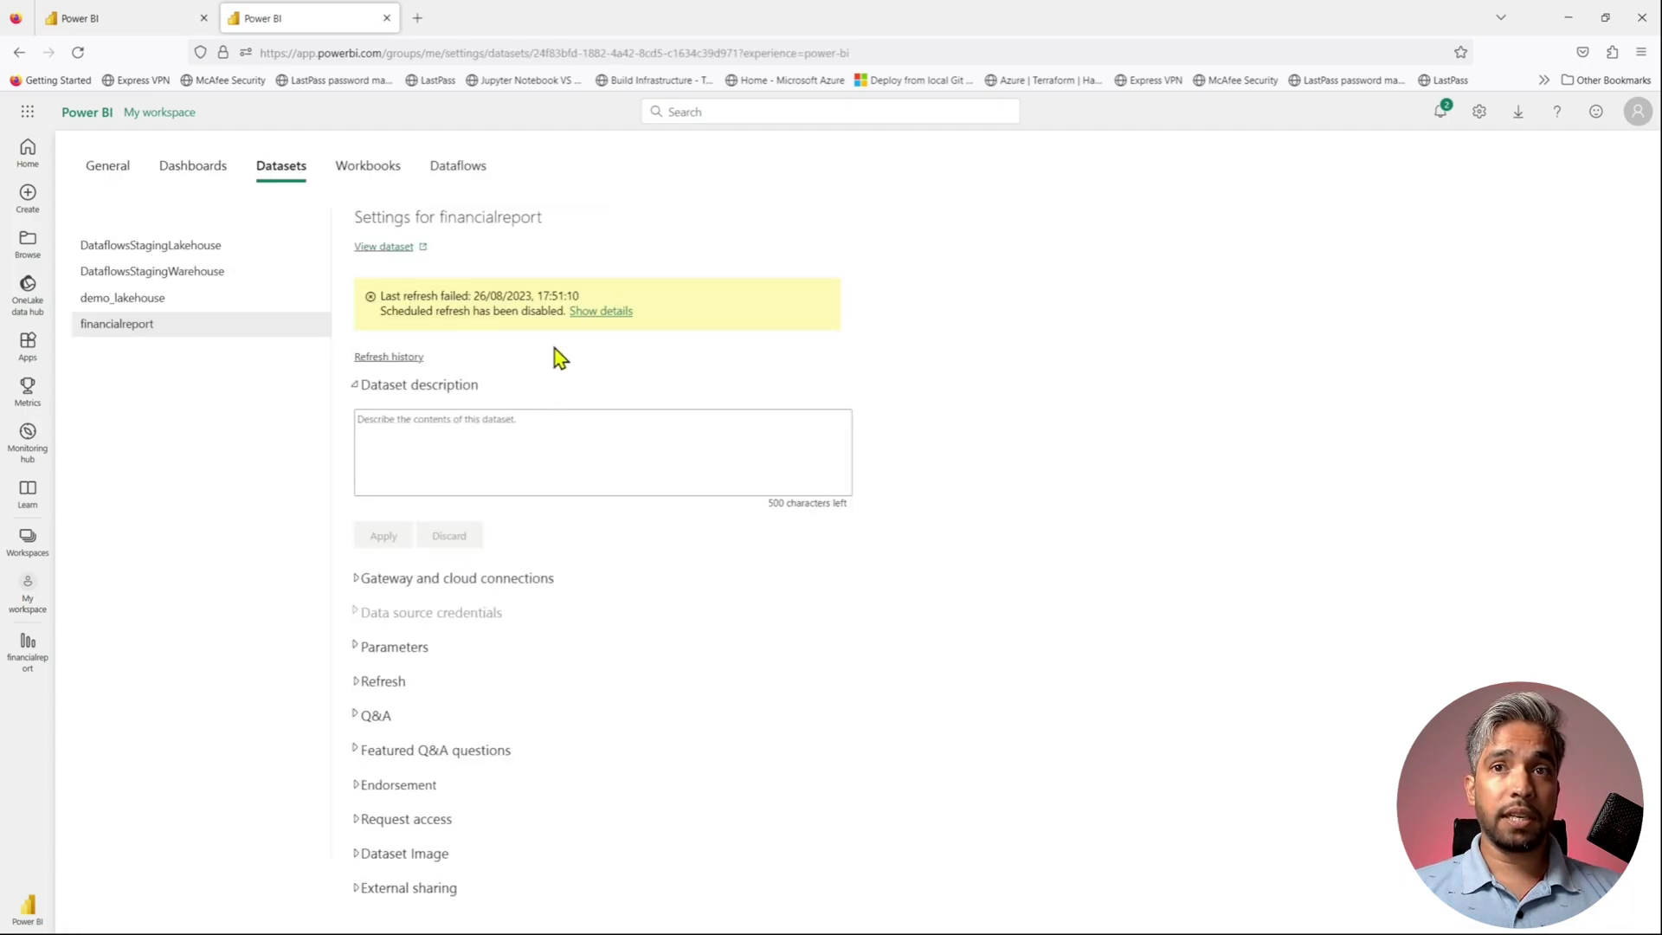
click(414, 358)
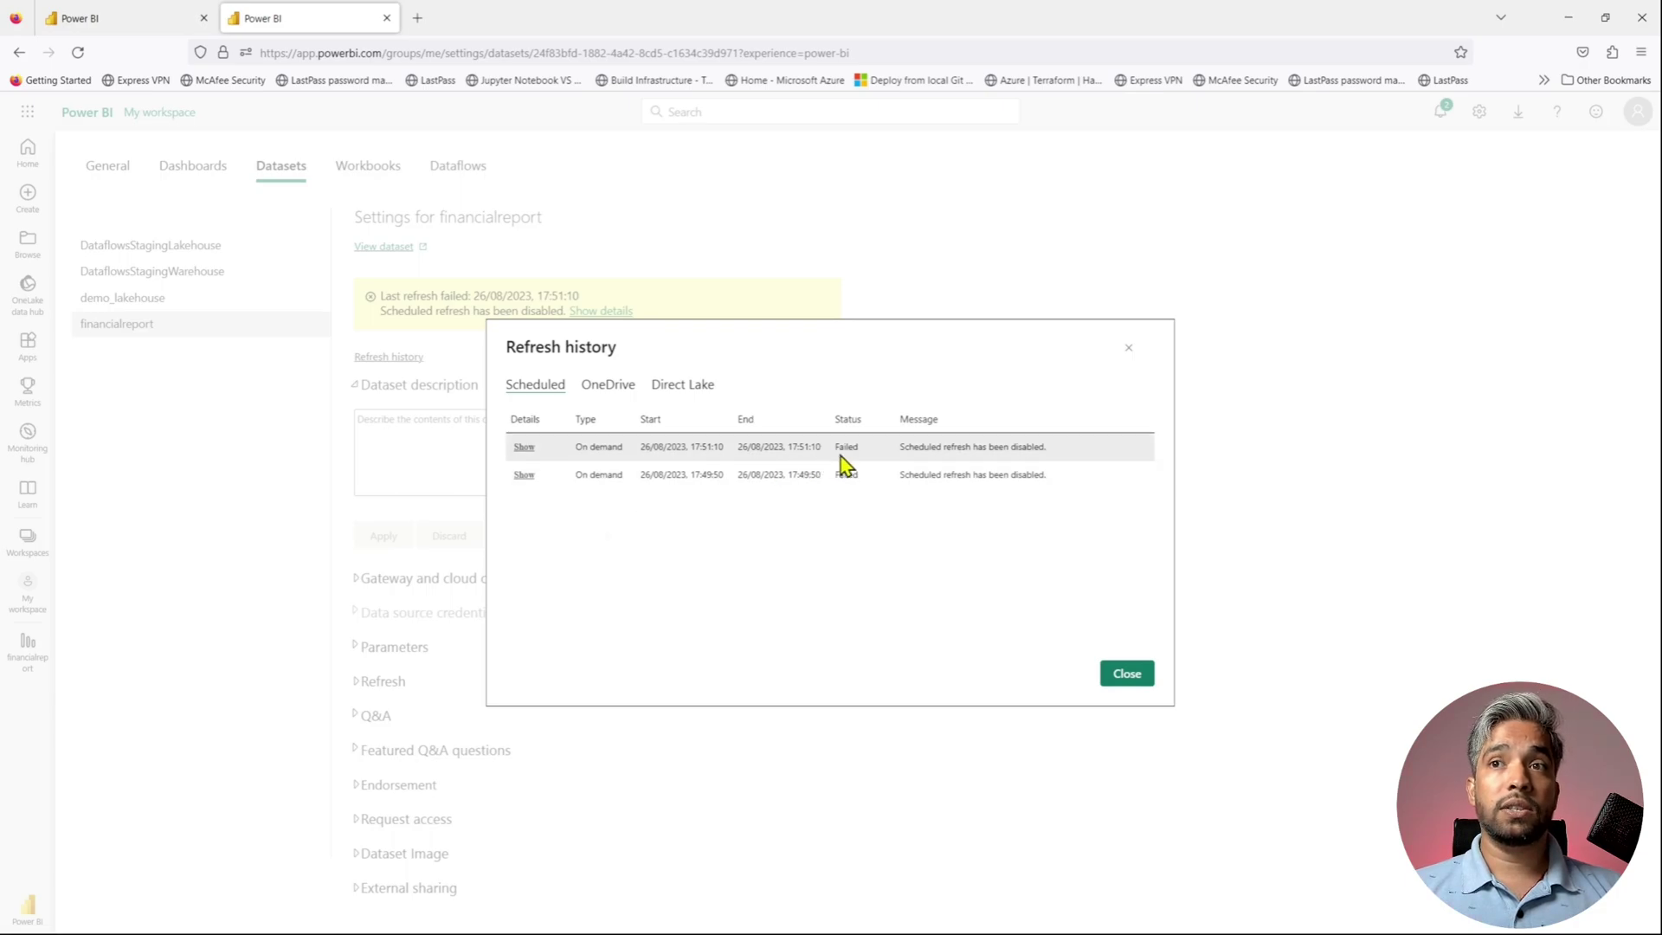
click(385, 248)
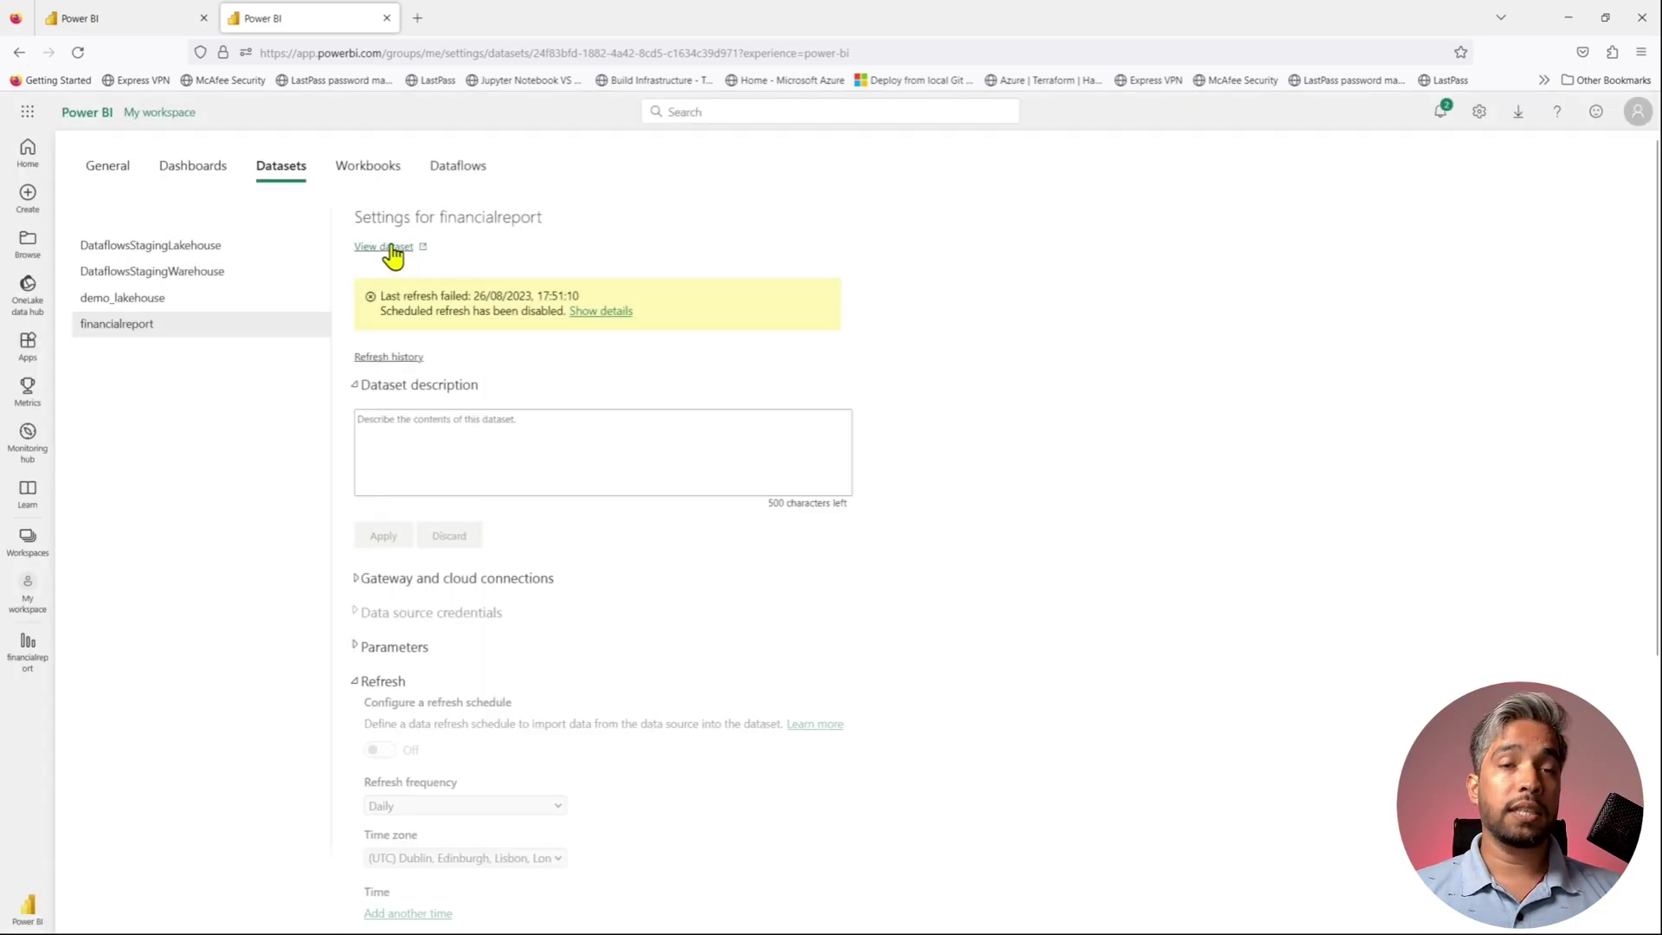
click(387, 249)
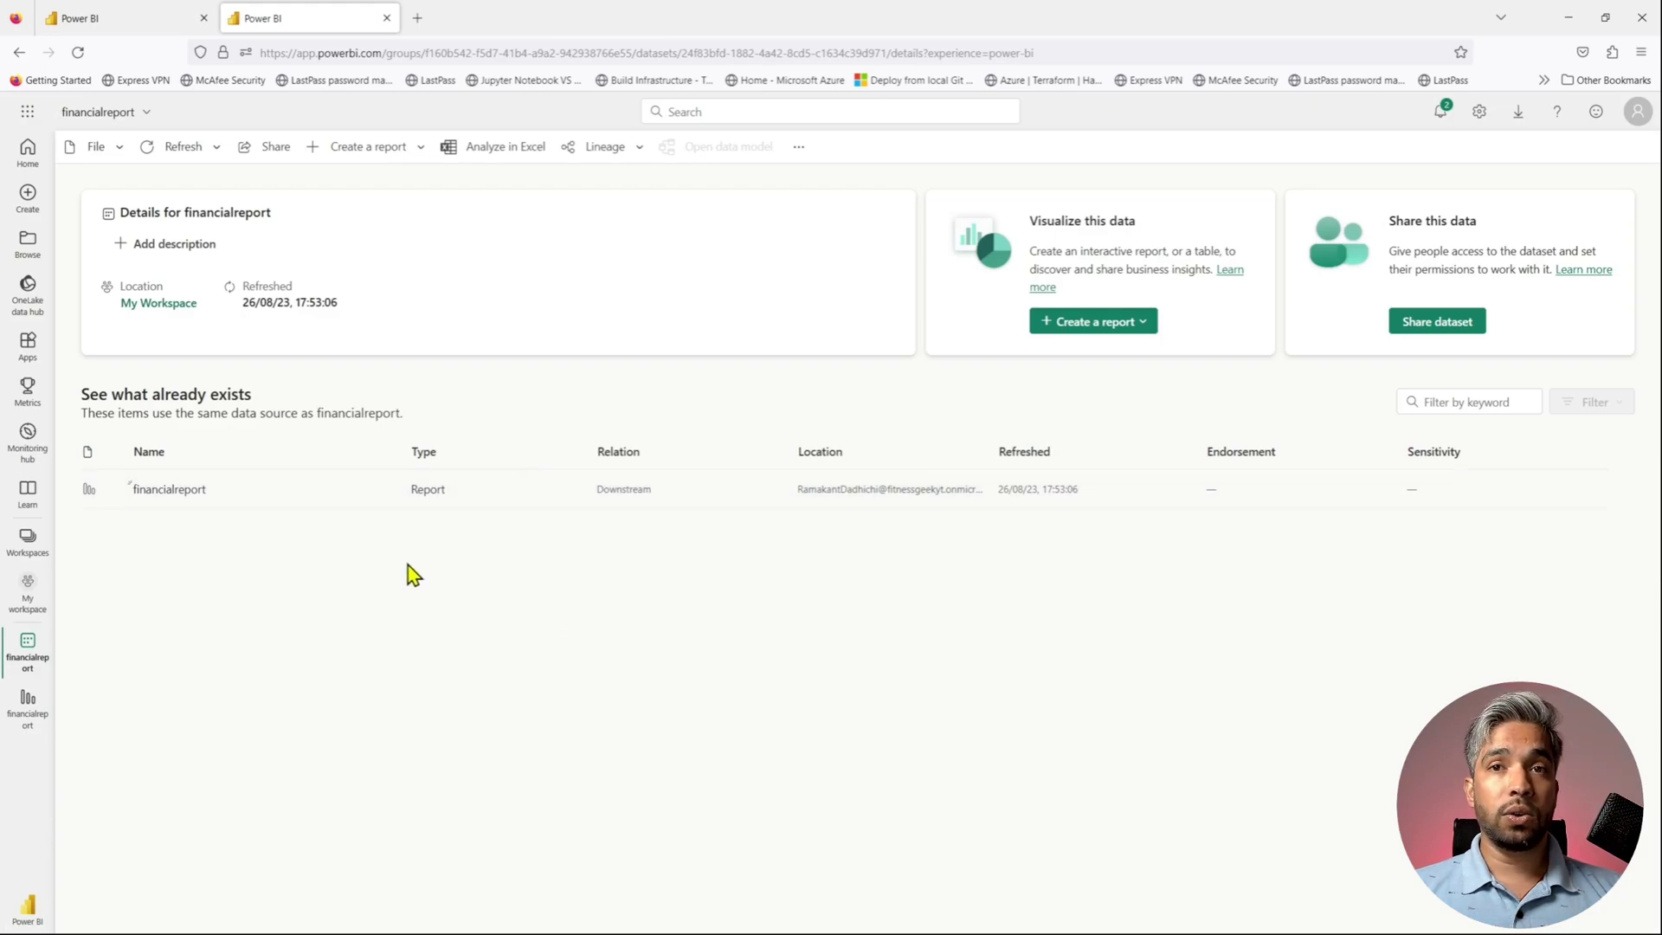
- Run Refresh now on financialreport and view the failure details showing scheduled refresh is disabled
click(167, 156)
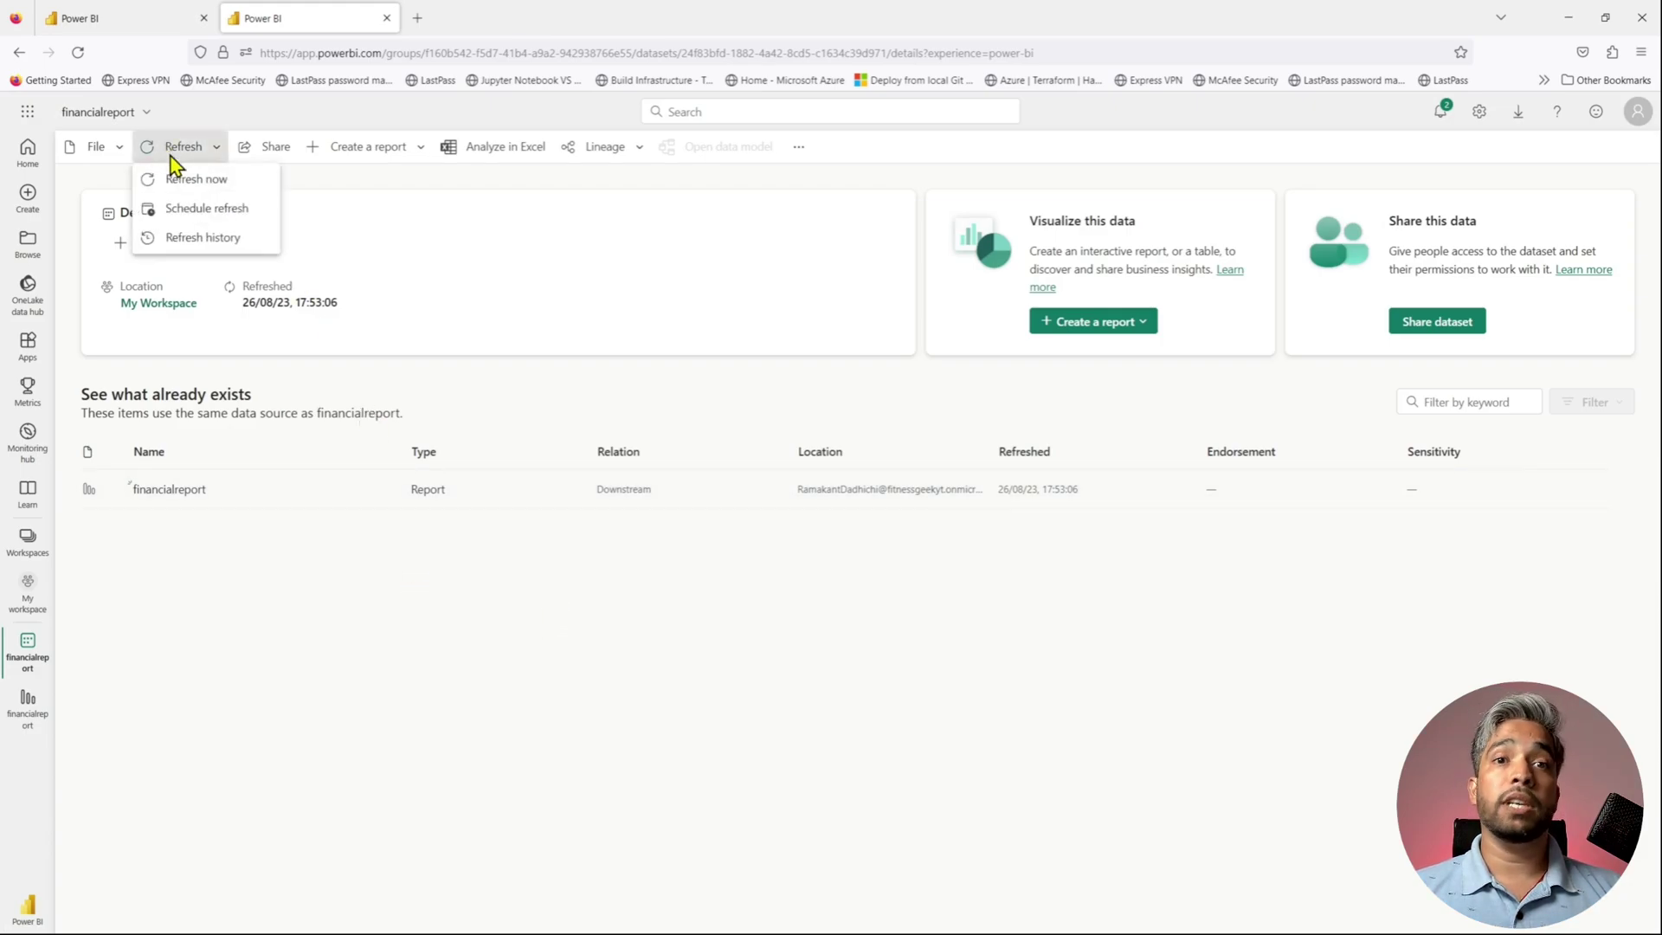
click(177, 179)
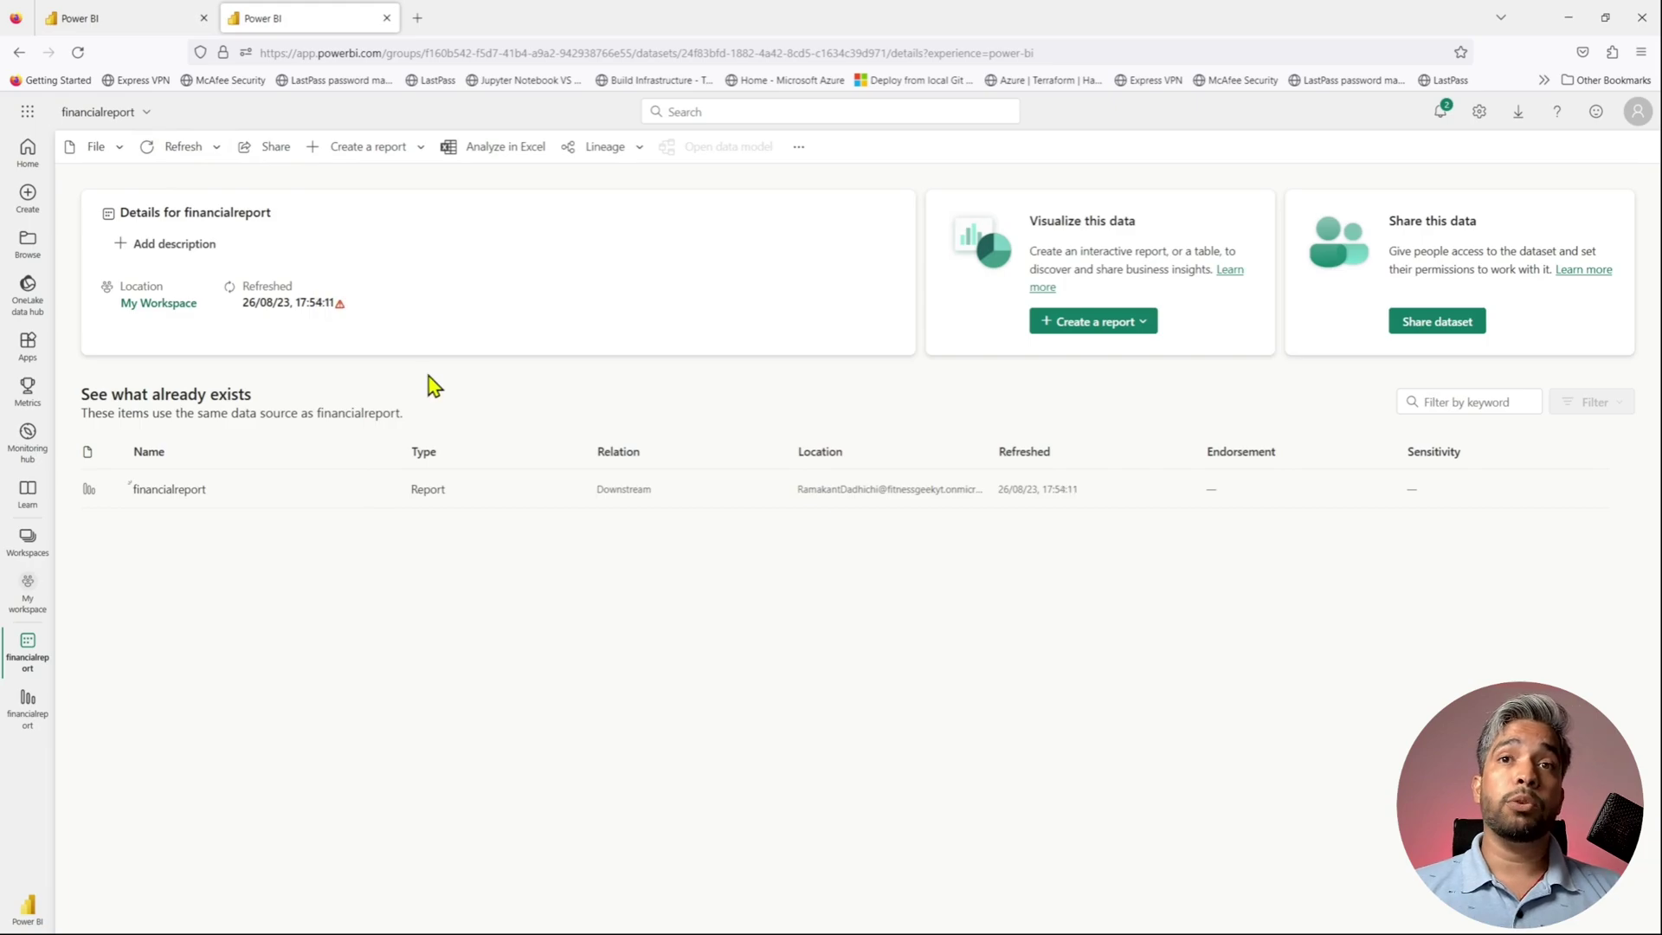
click(340, 308)
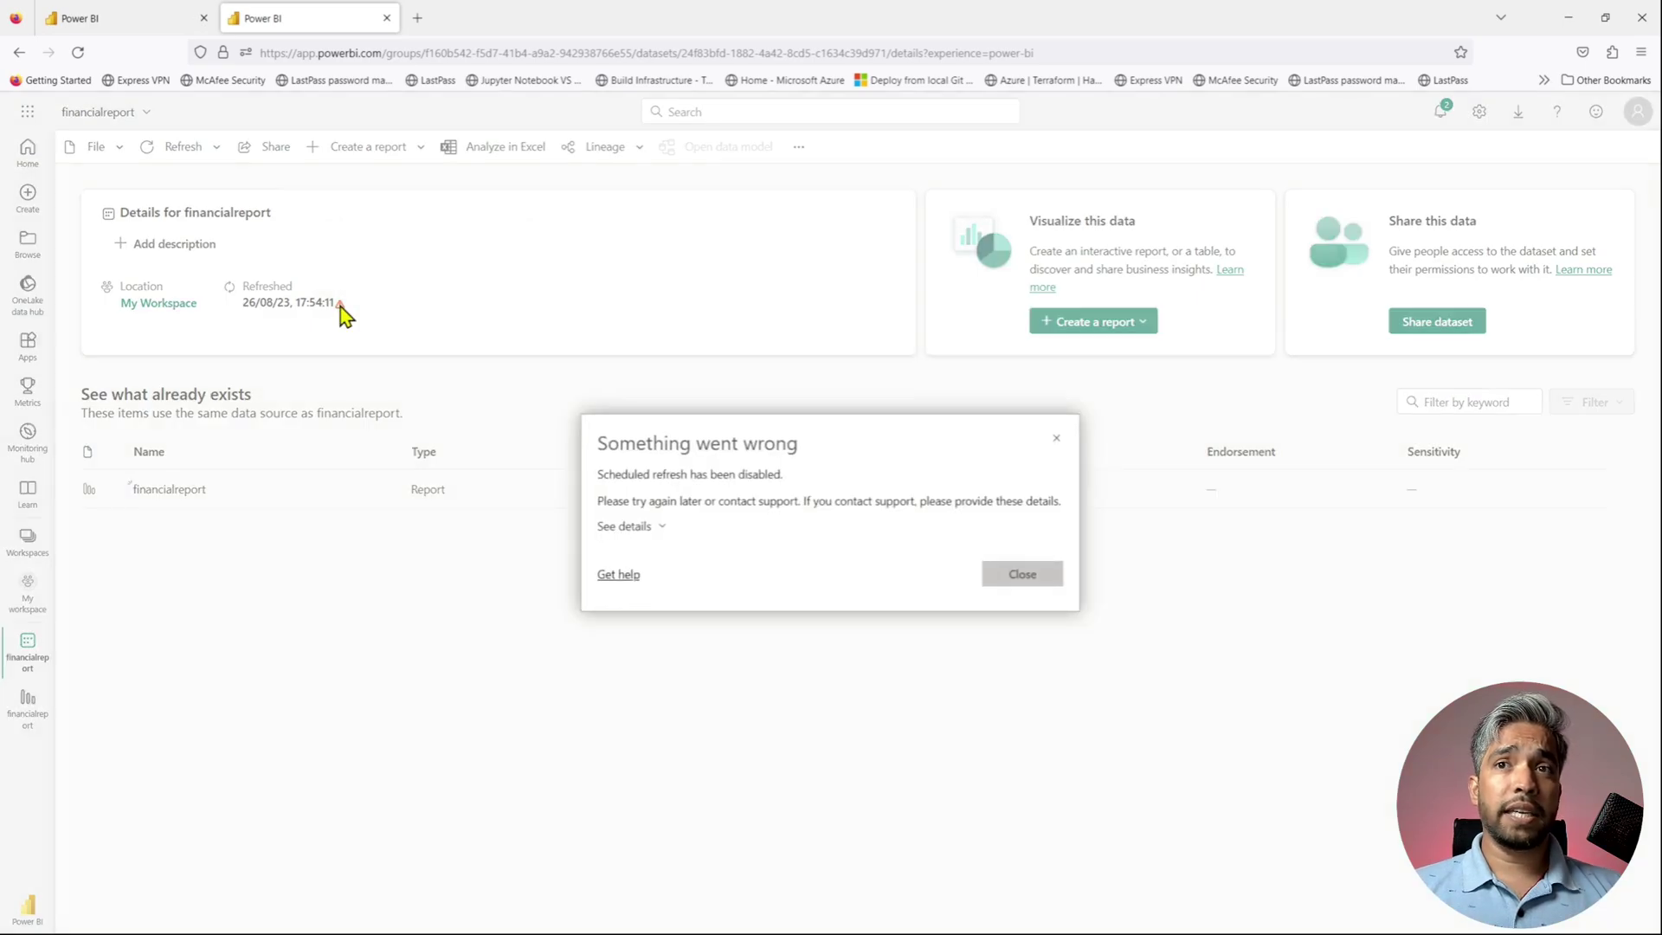
click(667, 530)
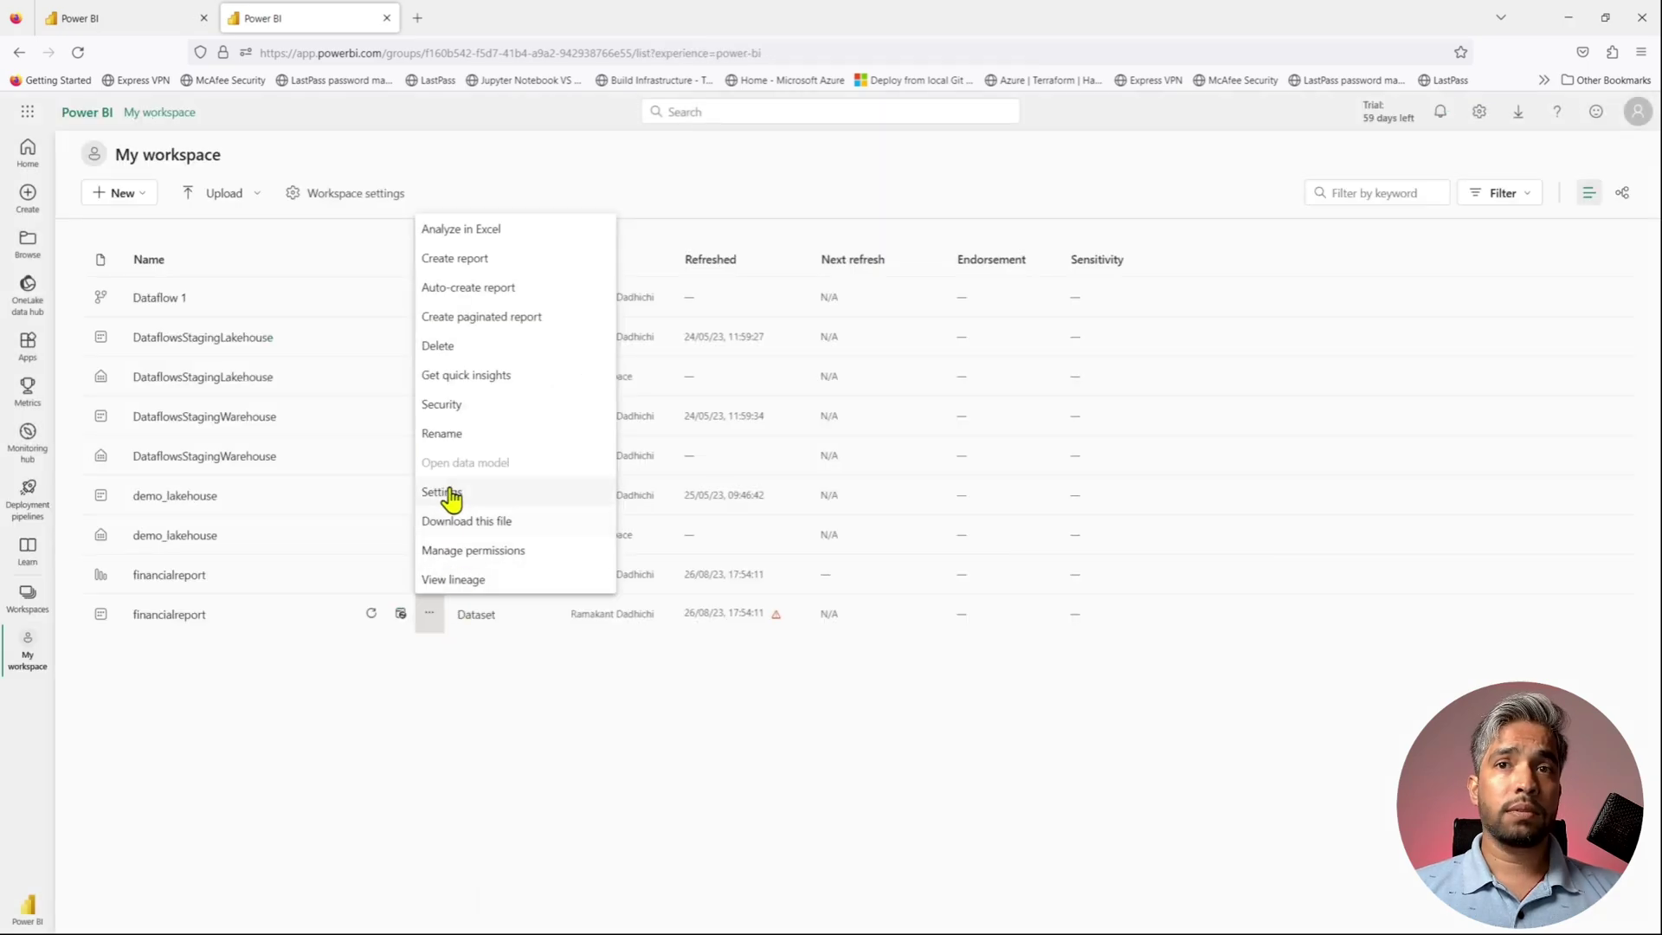
- Reopen financialreport settings and review its refresh history of three failed refreshes
click(447, 491)
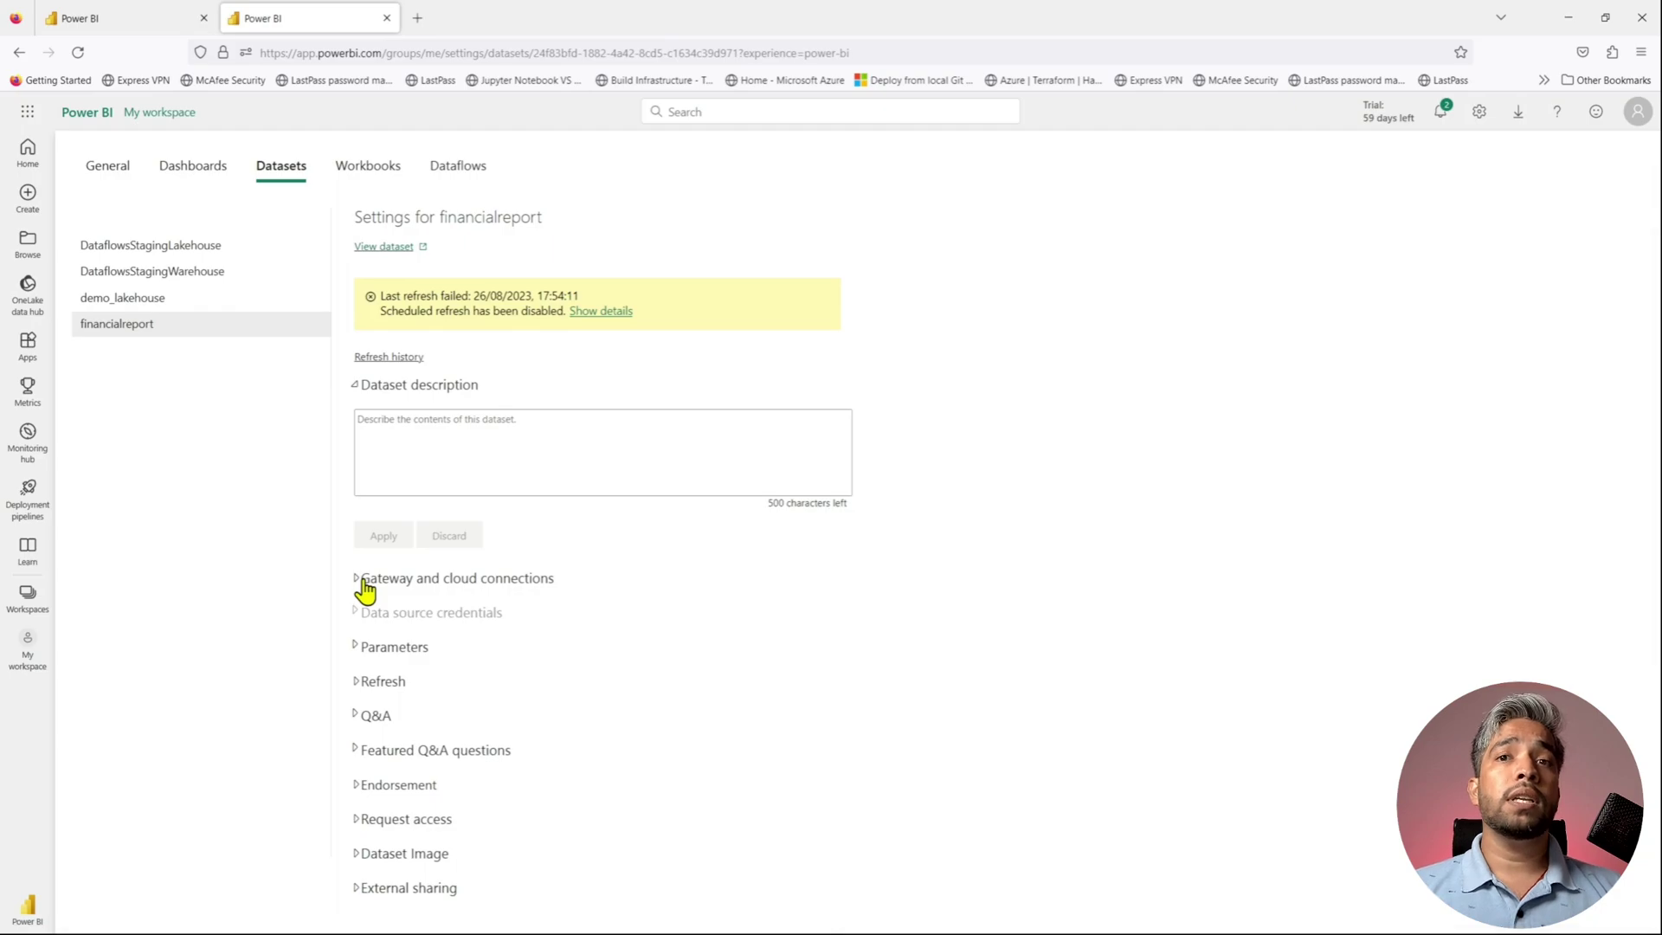
click(357, 391)
click(357, 395)
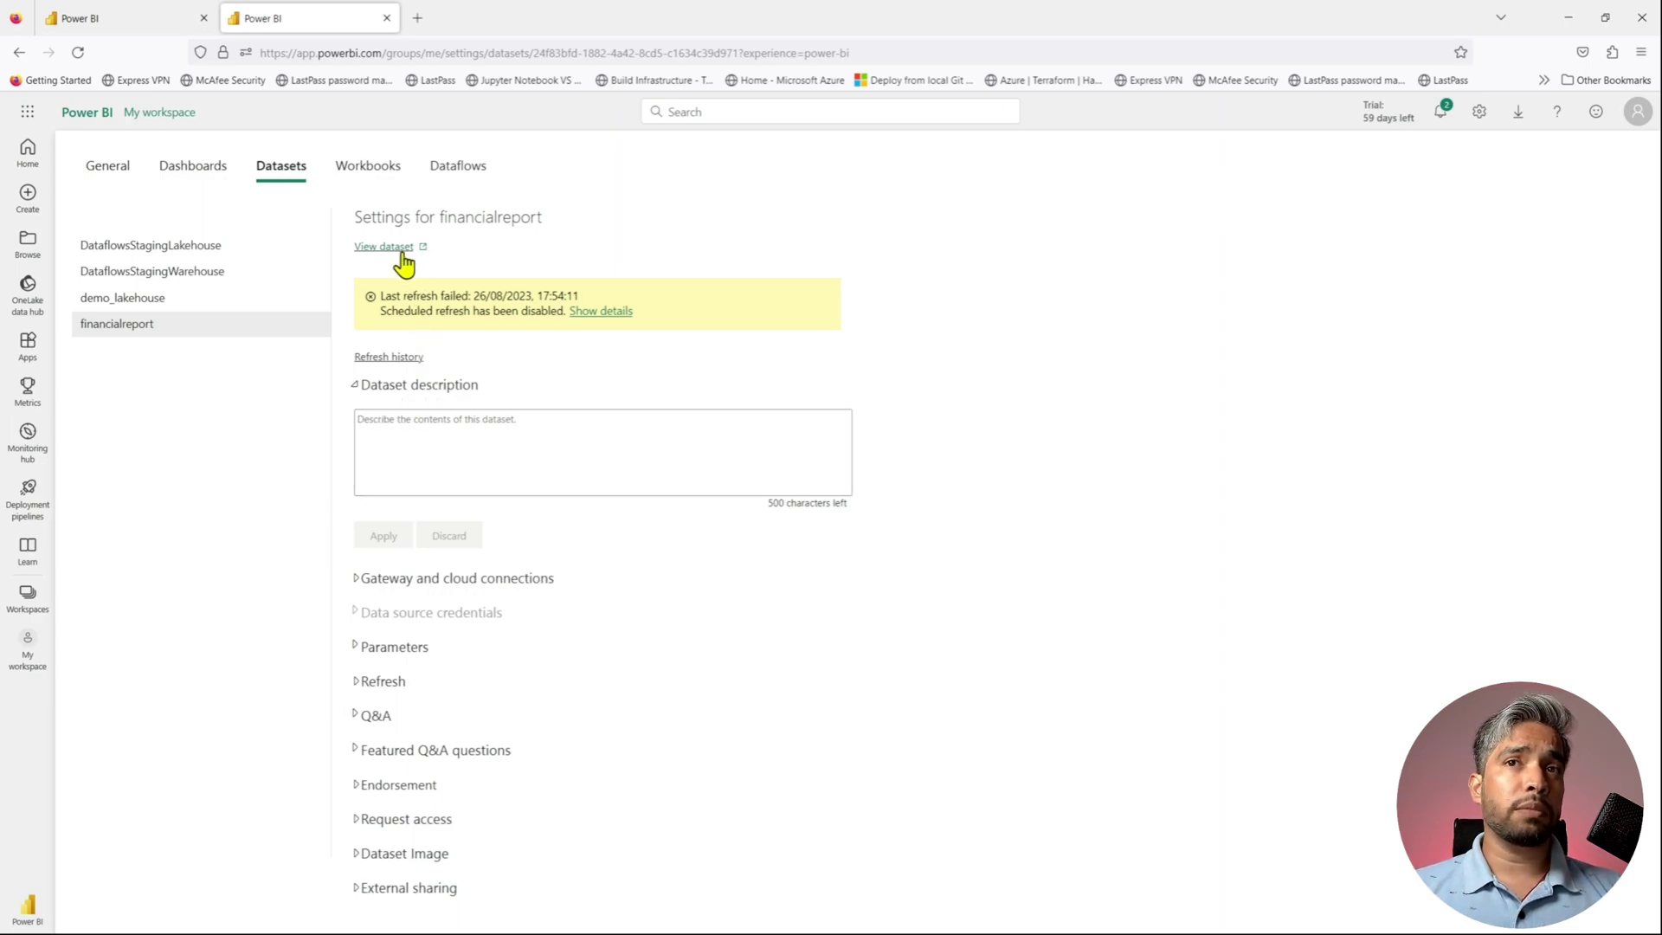
click(405, 360)
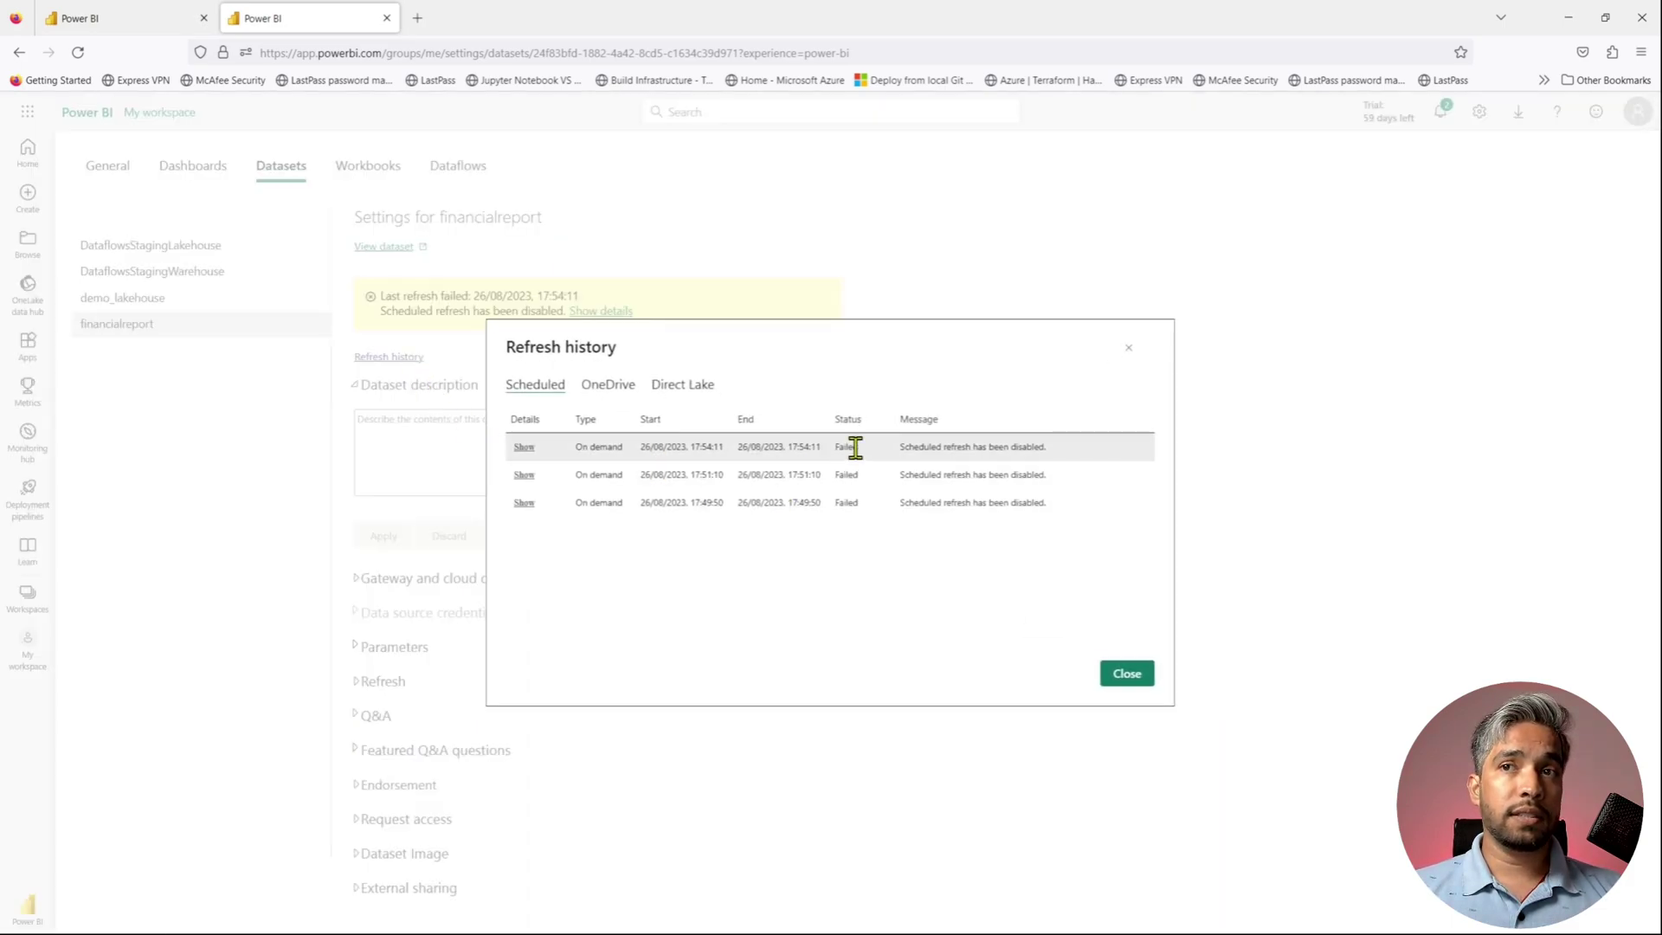
click(1121, 680)
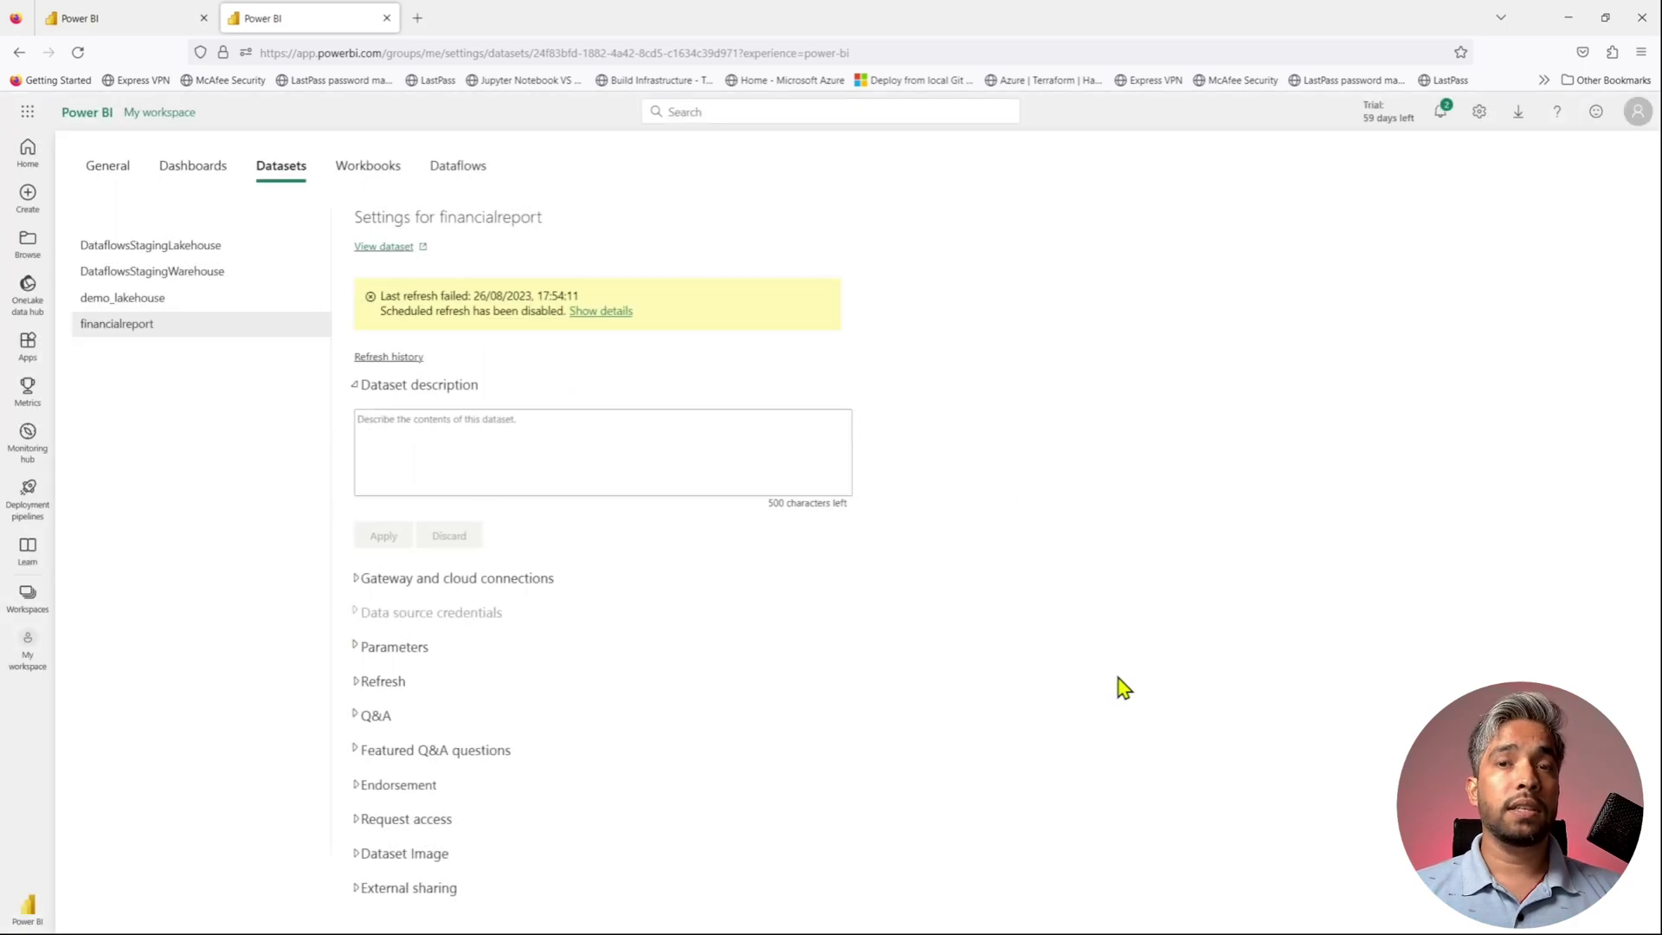
- Inspect Gateway and cloud connections, which list no gateways, and the scheduled Refresh section
click(359, 581)
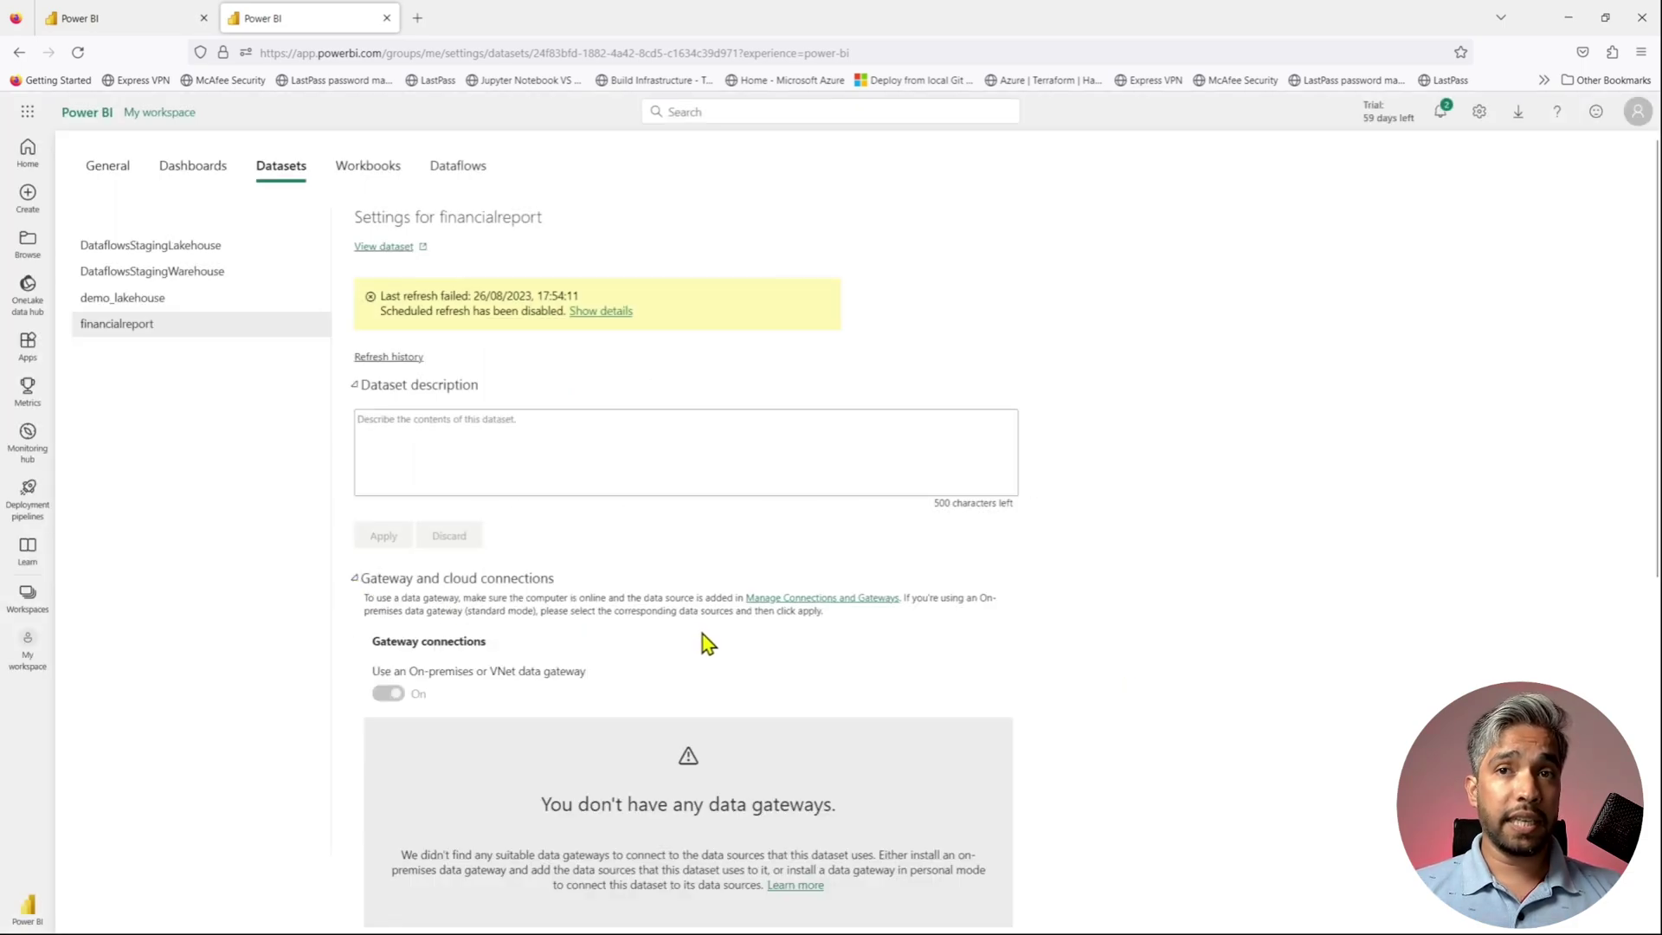
scroll(704, 641, down, 2)
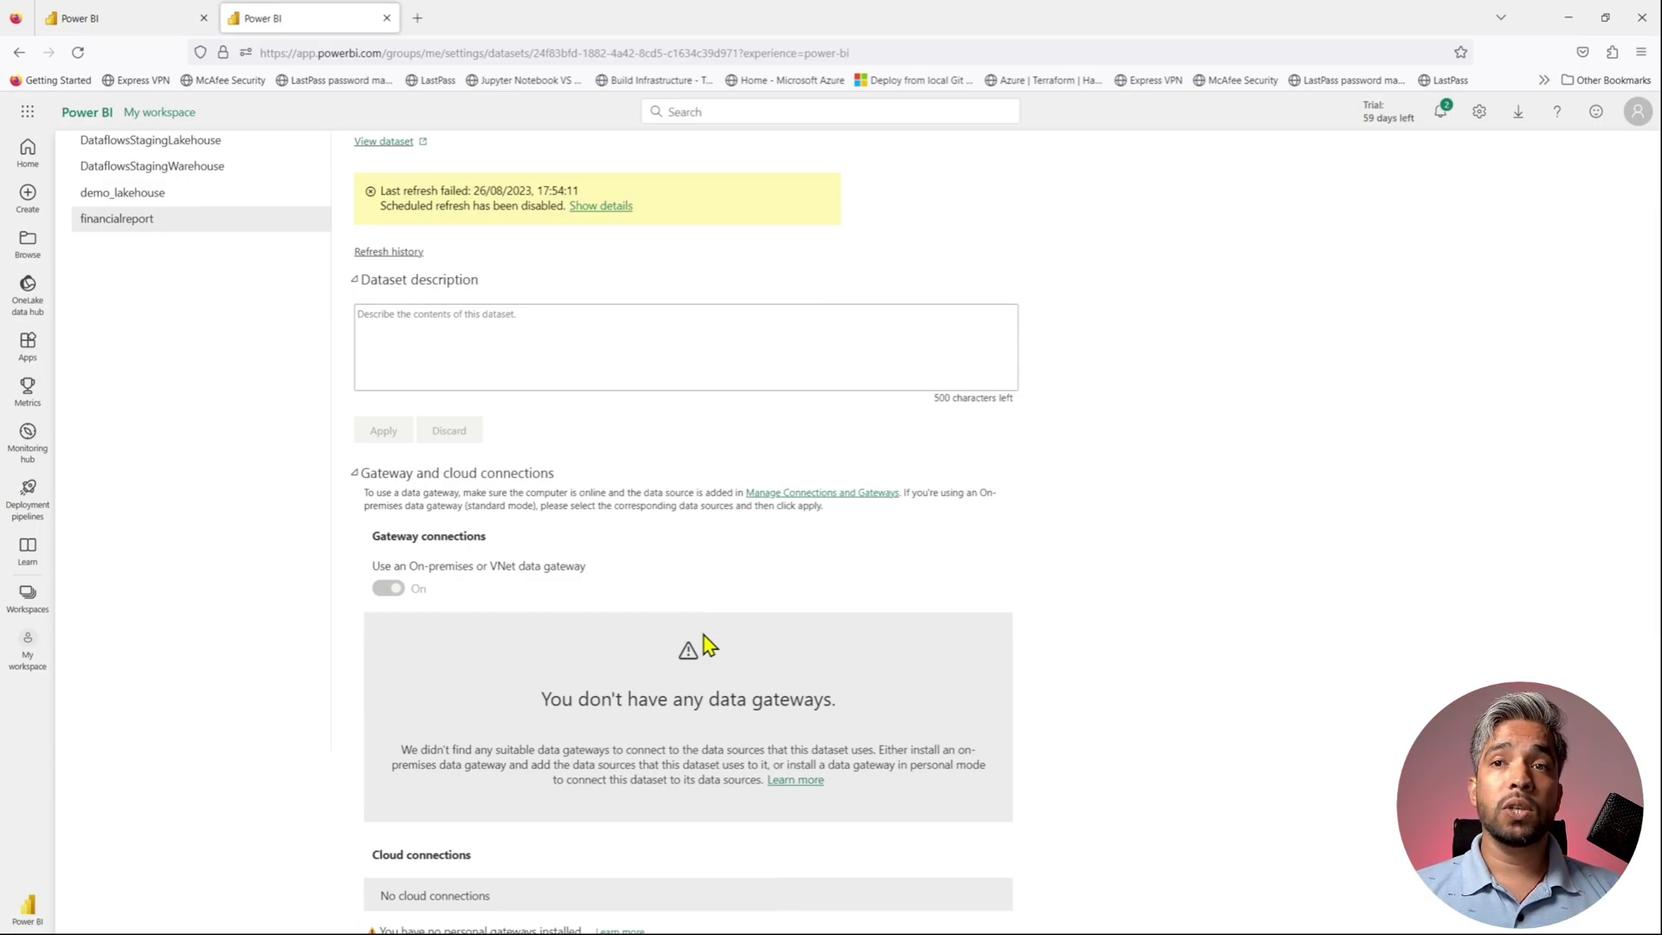
scroll(704, 645, down, 4)
scroll(710, 647, down, 2)
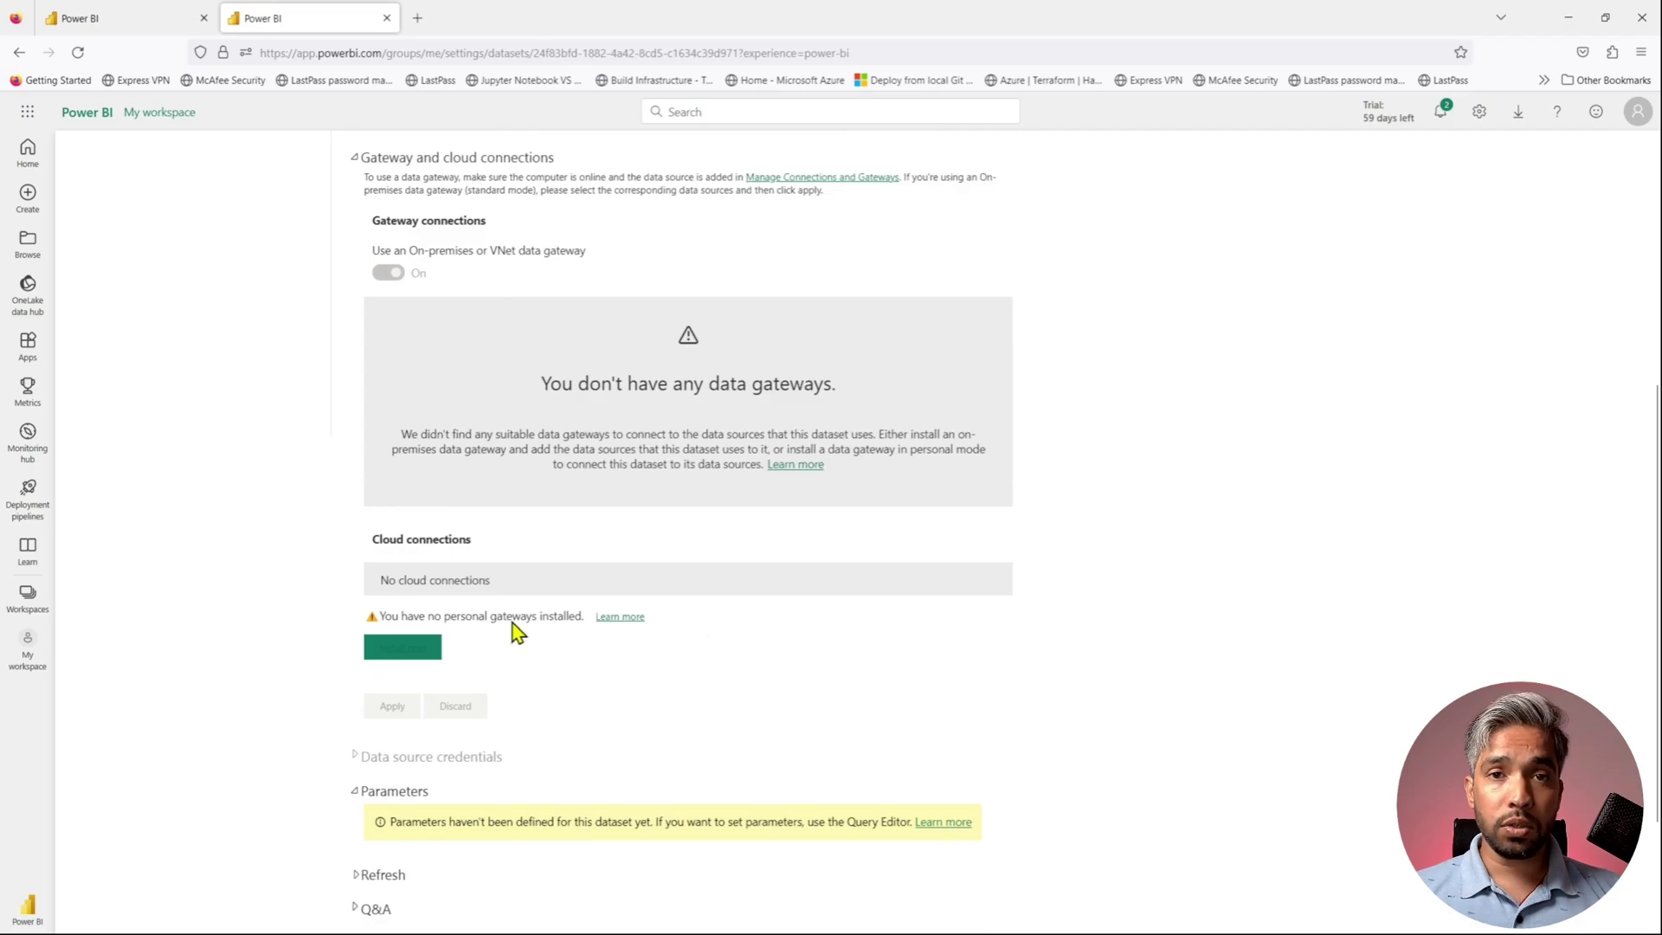
scroll(748, 688, up, 8)
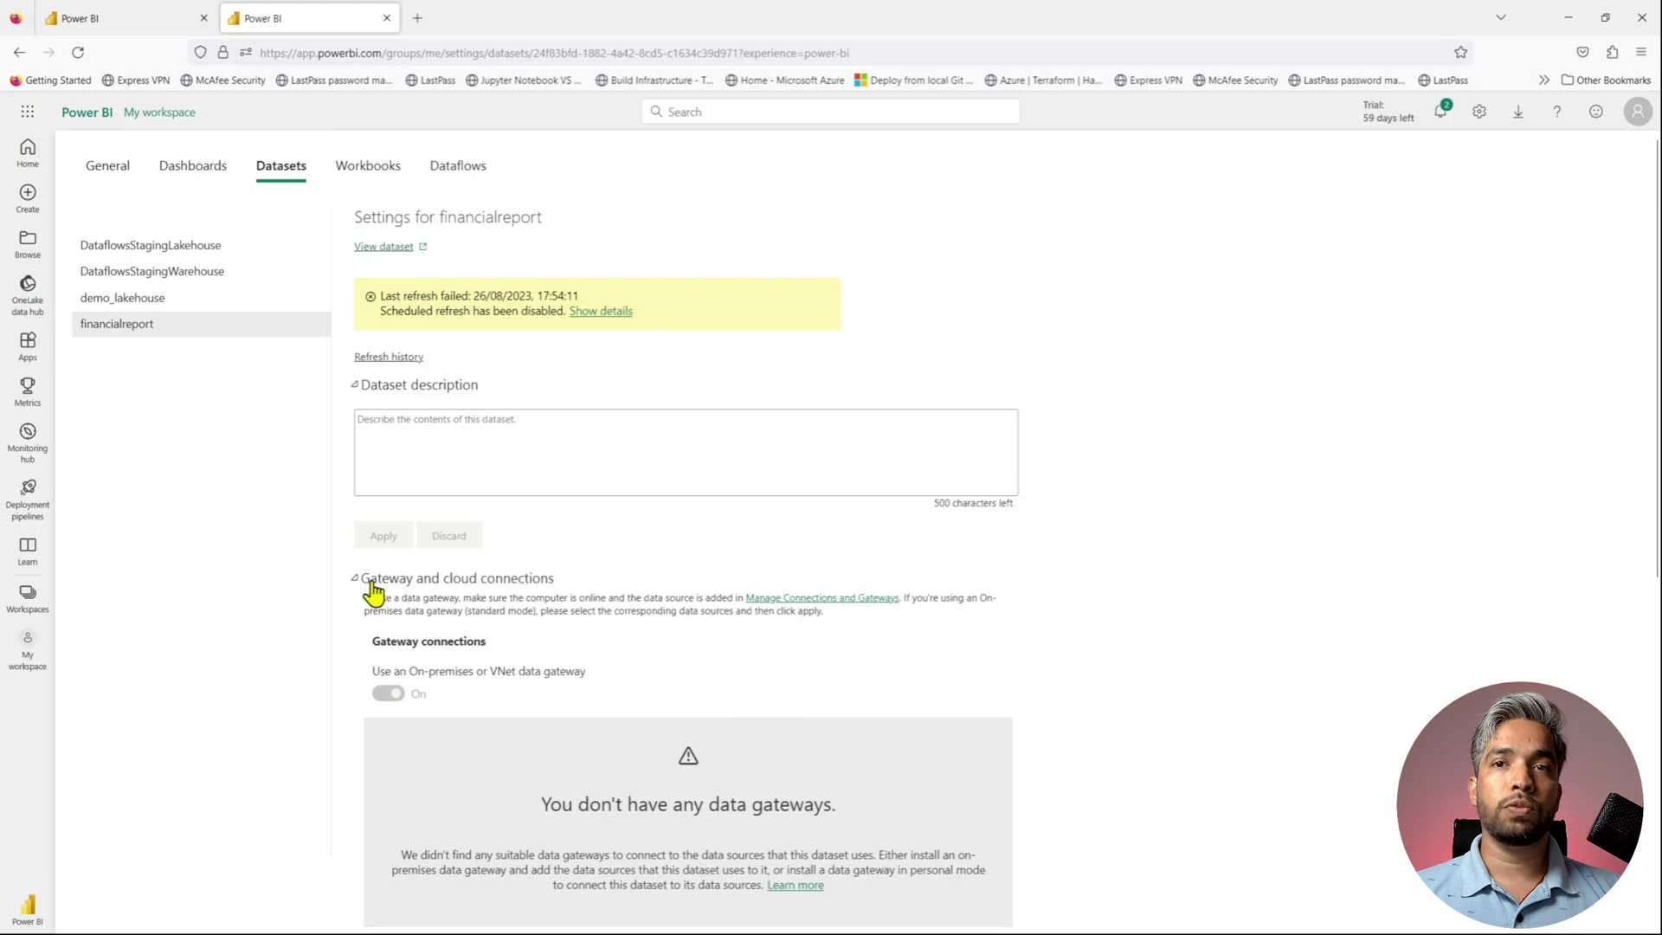
click(356, 578)
scroll(679, 721, down, 1)
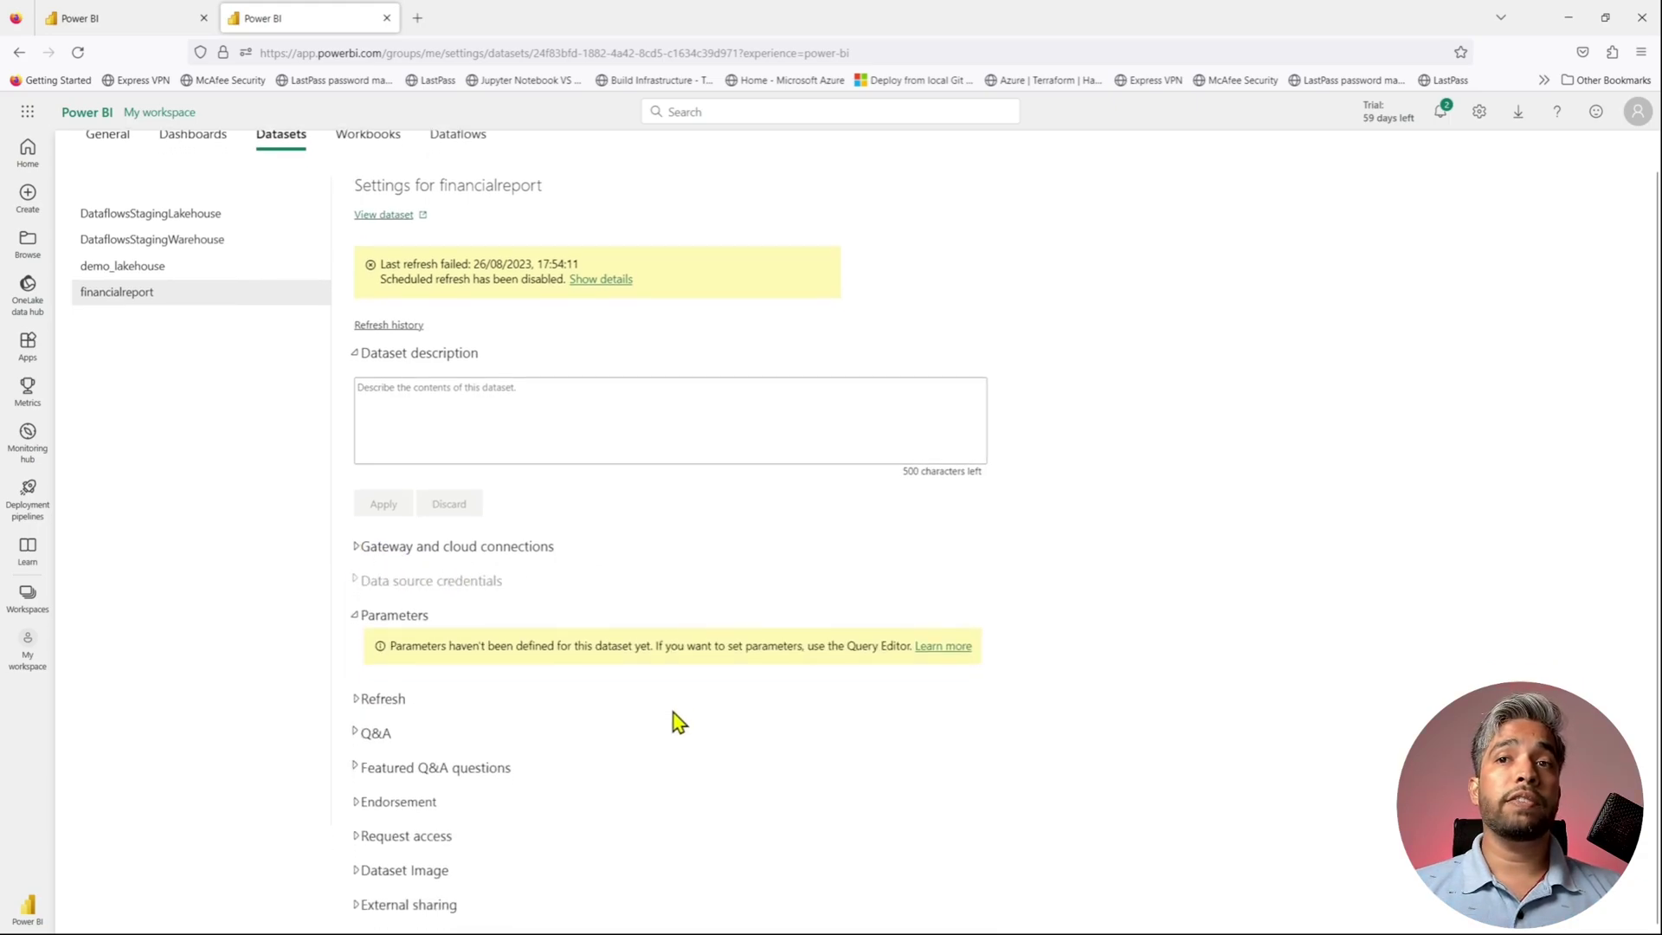
click(358, 701)
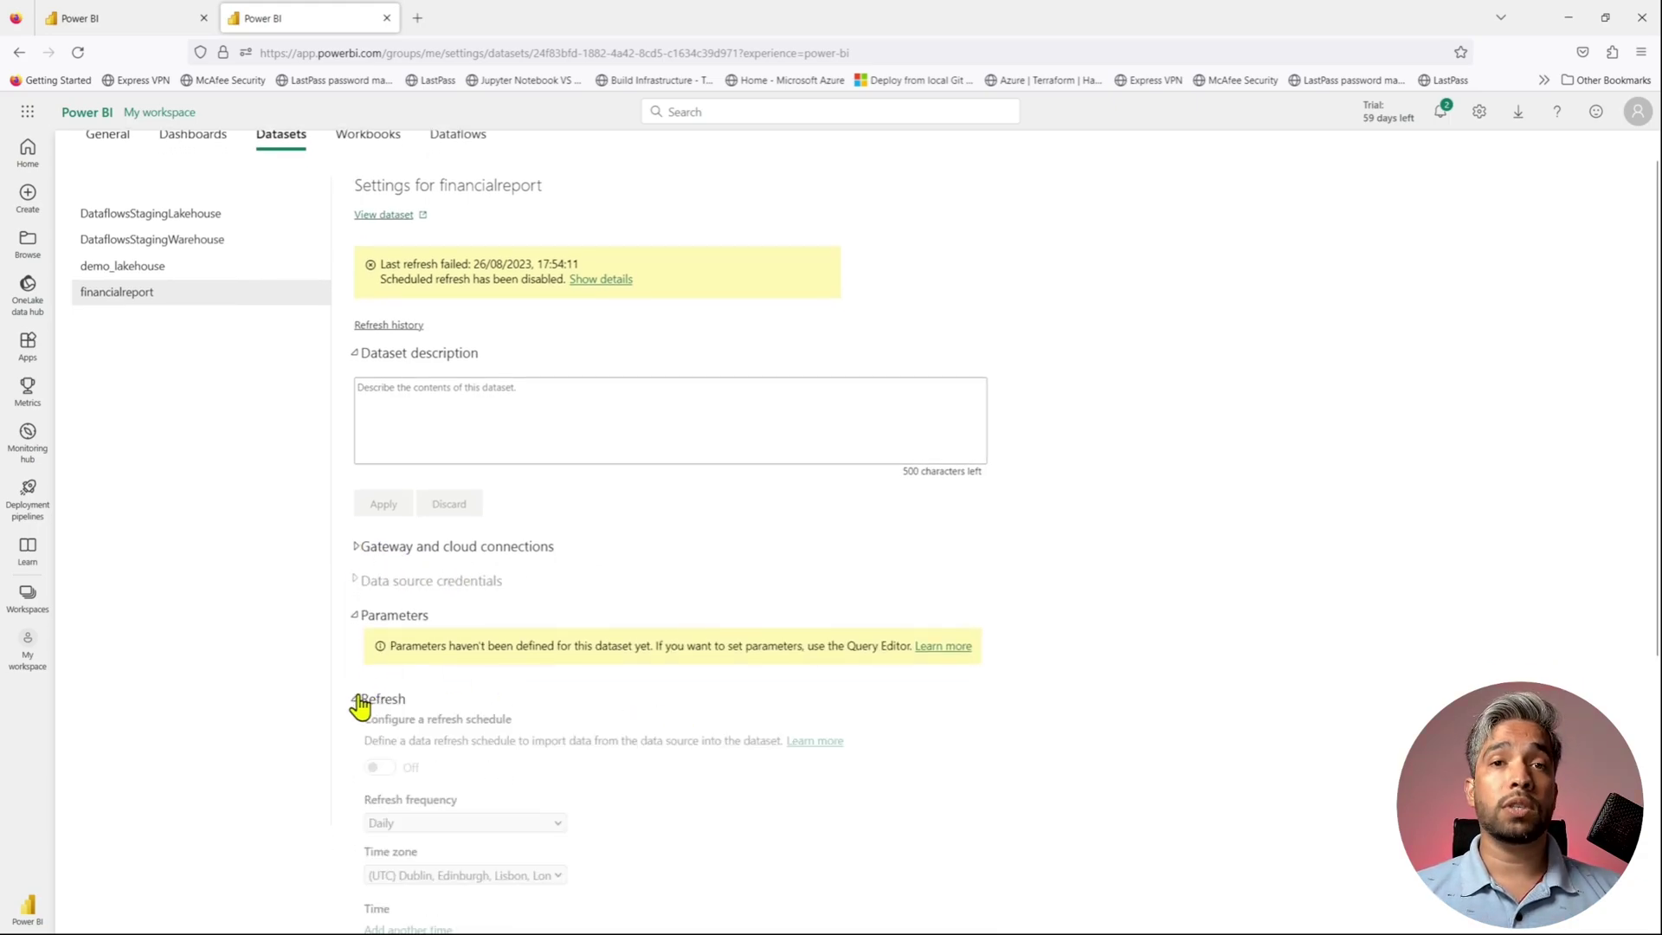
click(357, 699)
scroll(857, 627, up, 1)
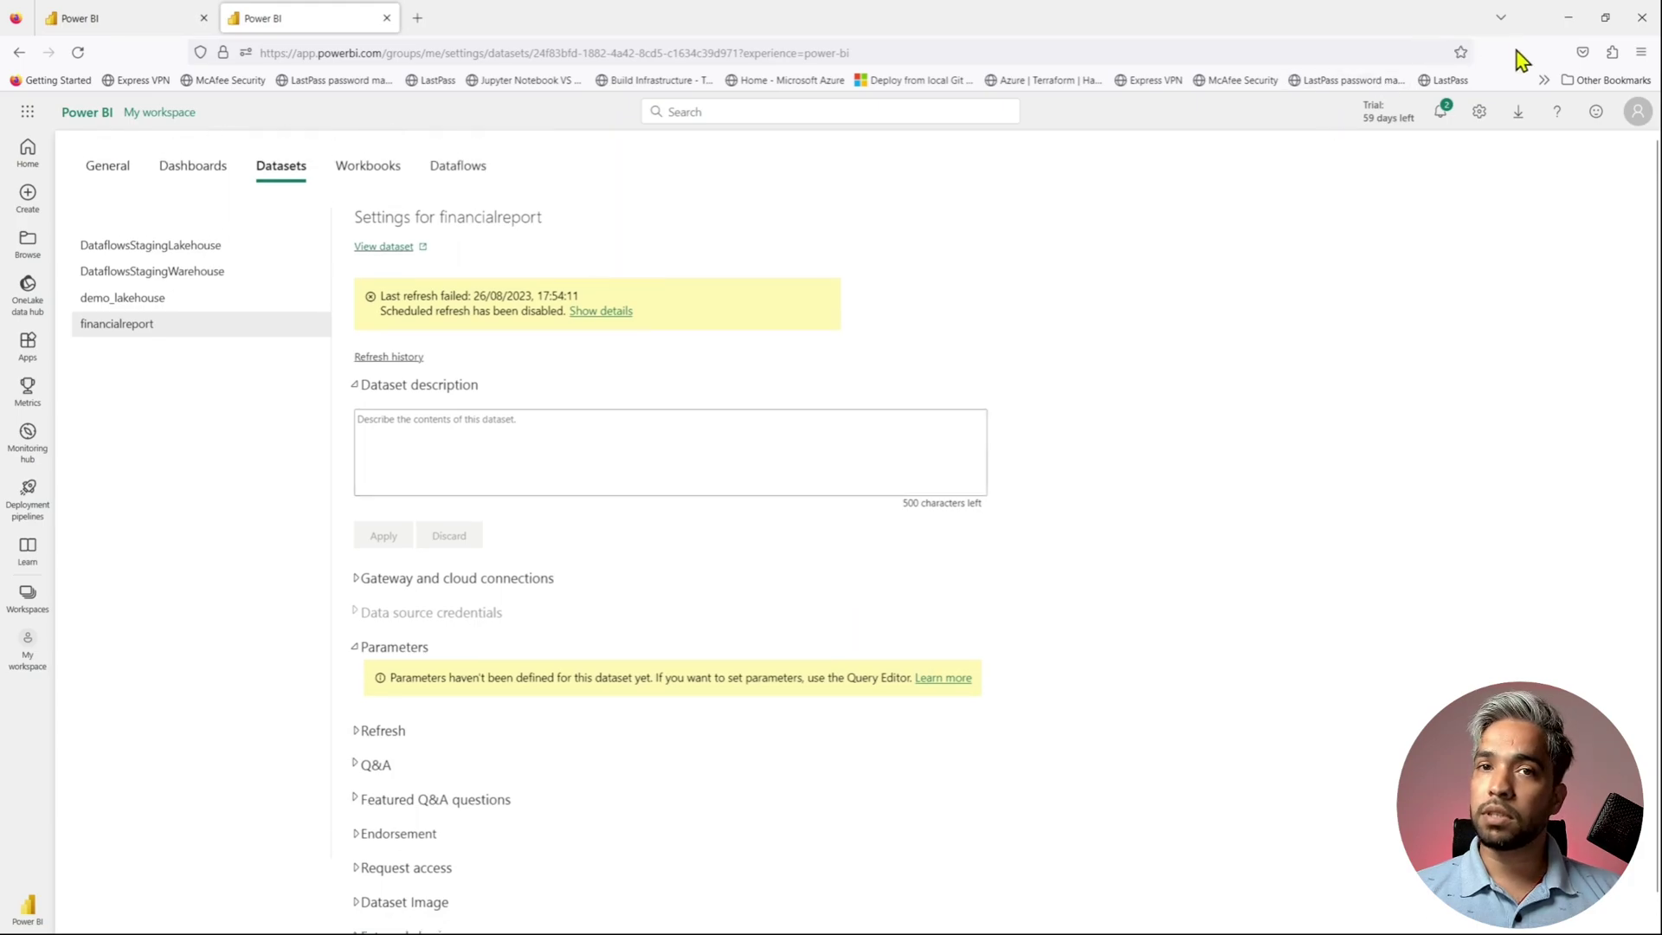
- Check the Financial Sample.xlsx personal-mode connection status (Offline) in Manage connections and gateways, then open Download
click(1479, 111)
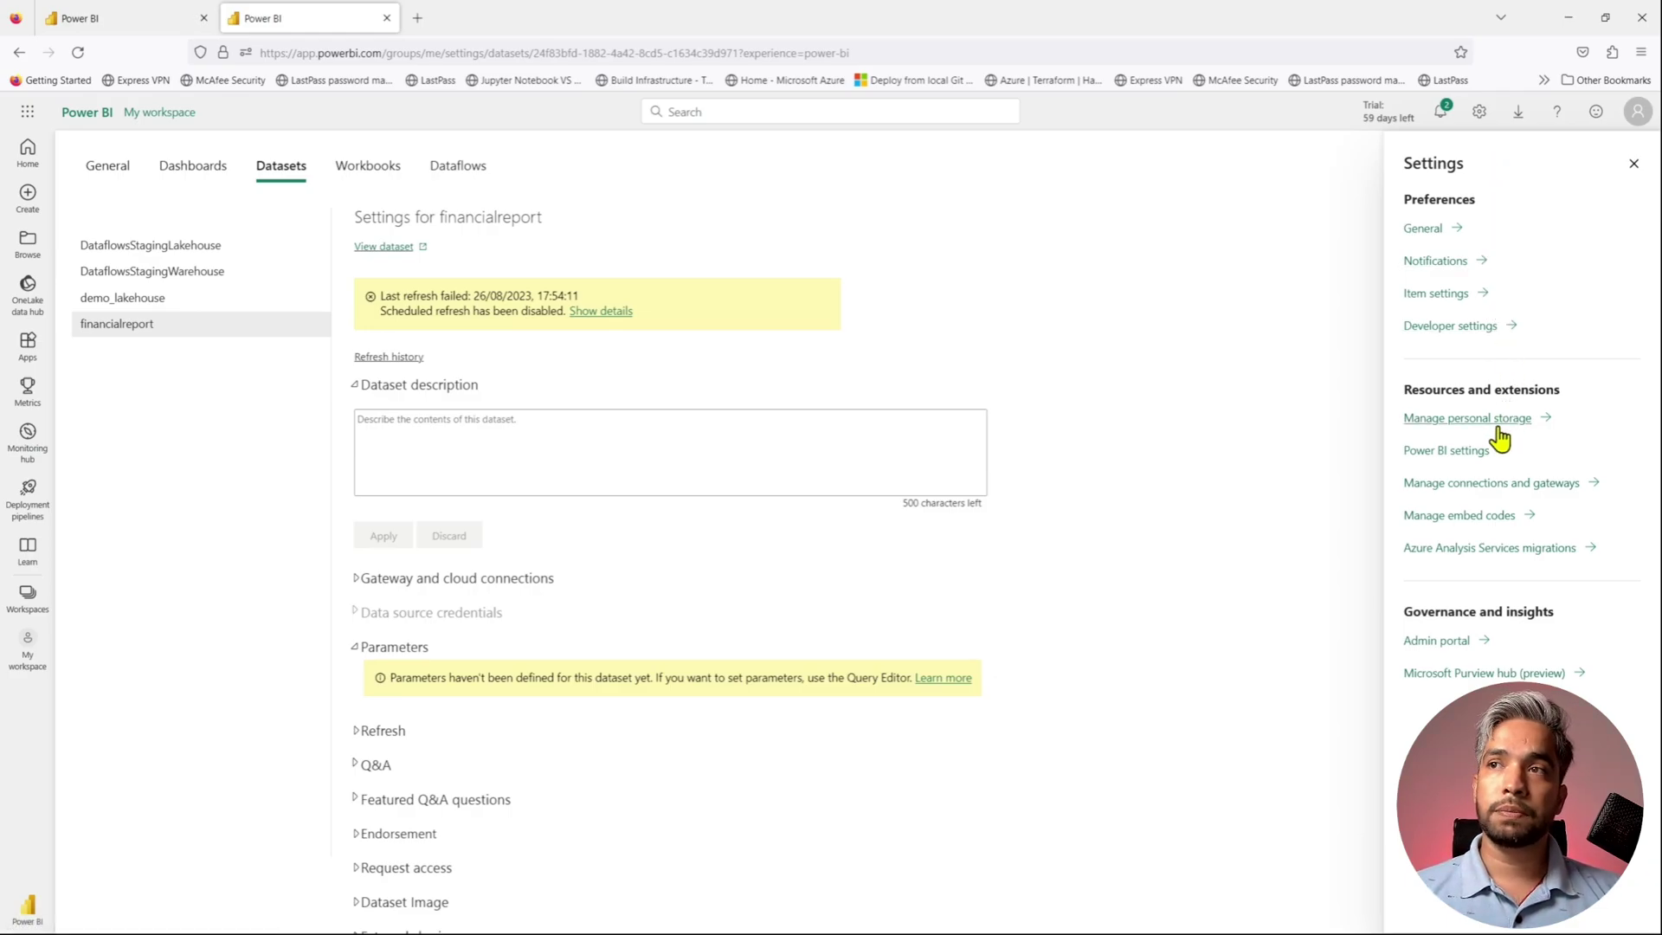
click(1497, 491)
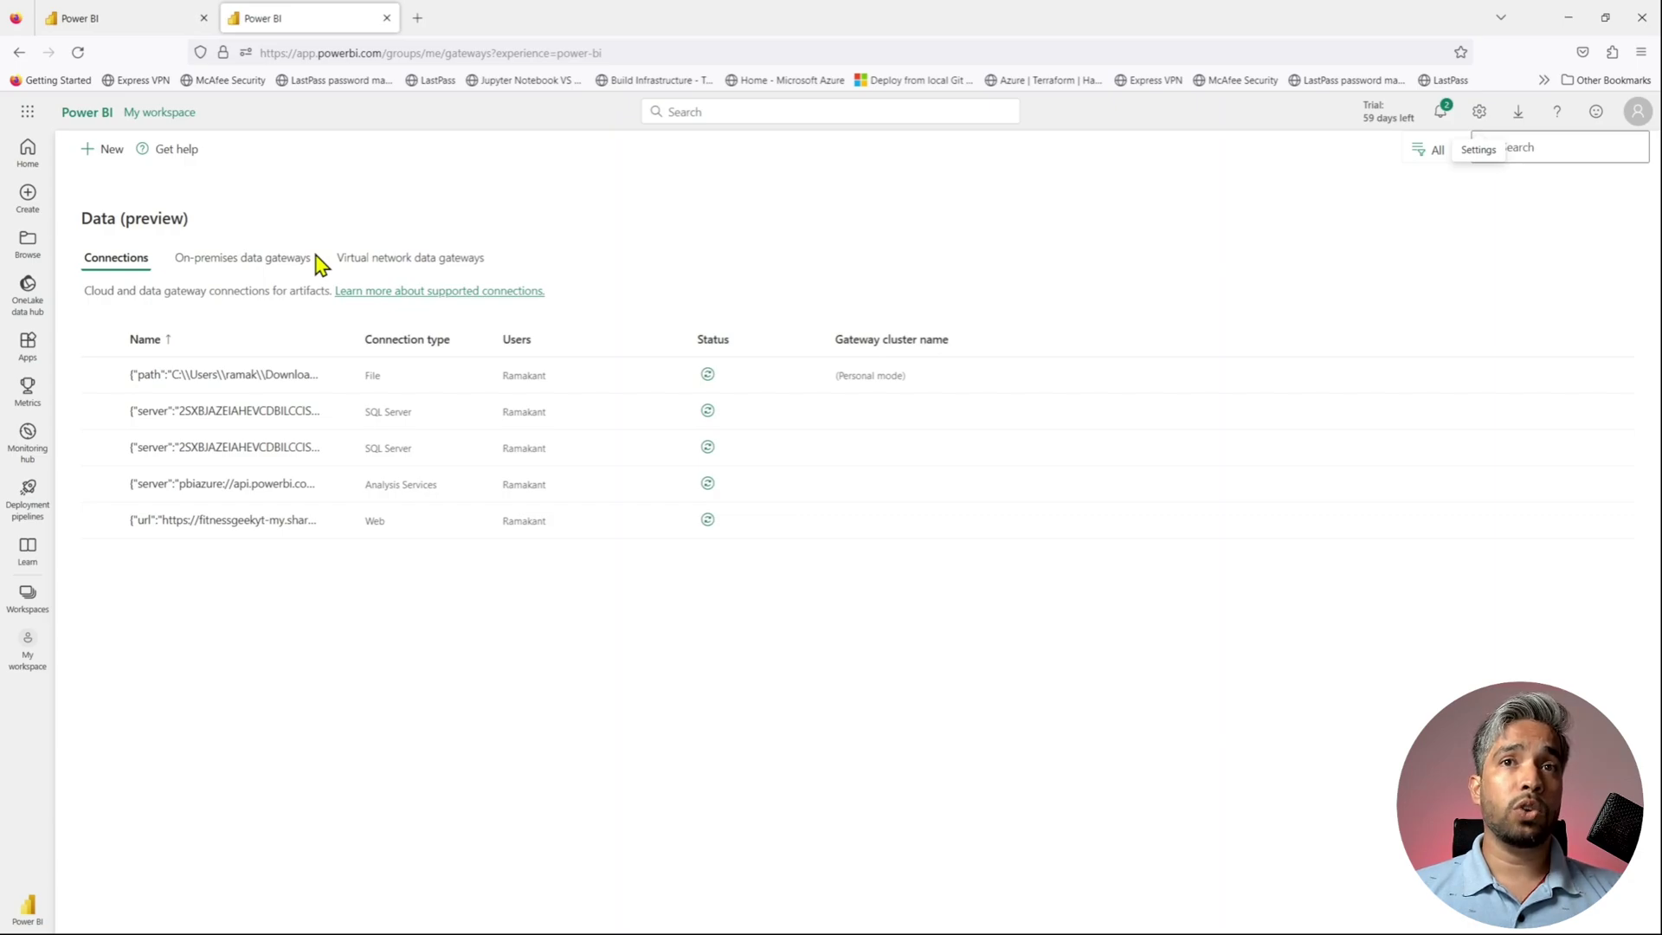
drag(356, 339, 526, 340)
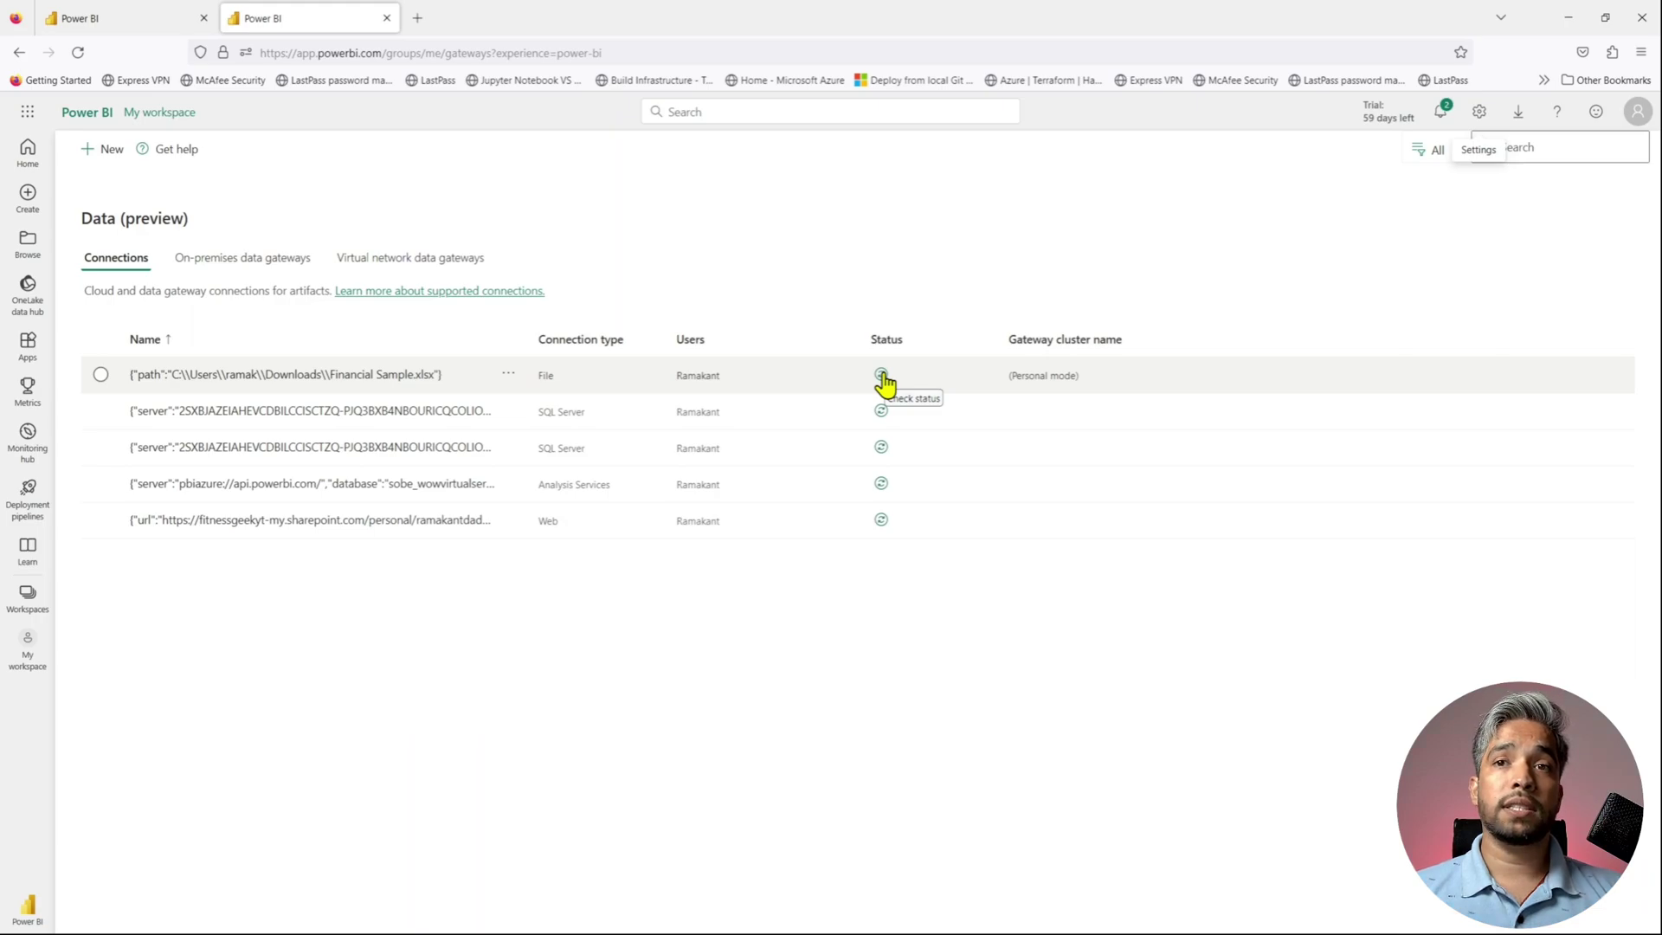
click(882, 375)
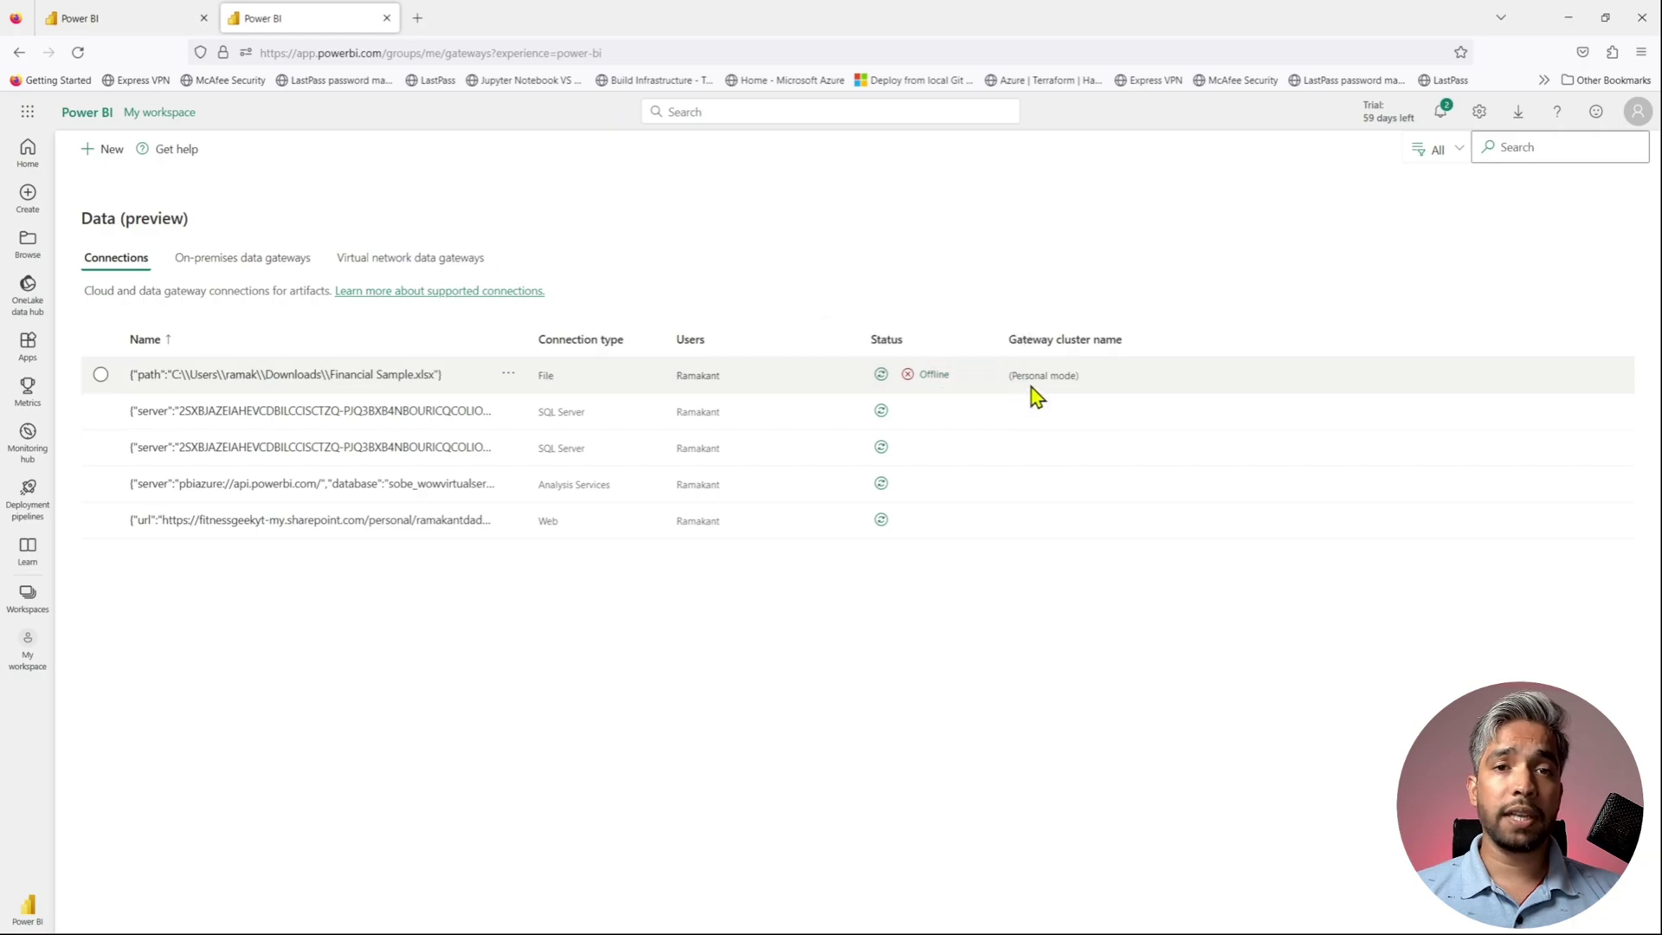
click(1480, 112)
click(1519, 115)
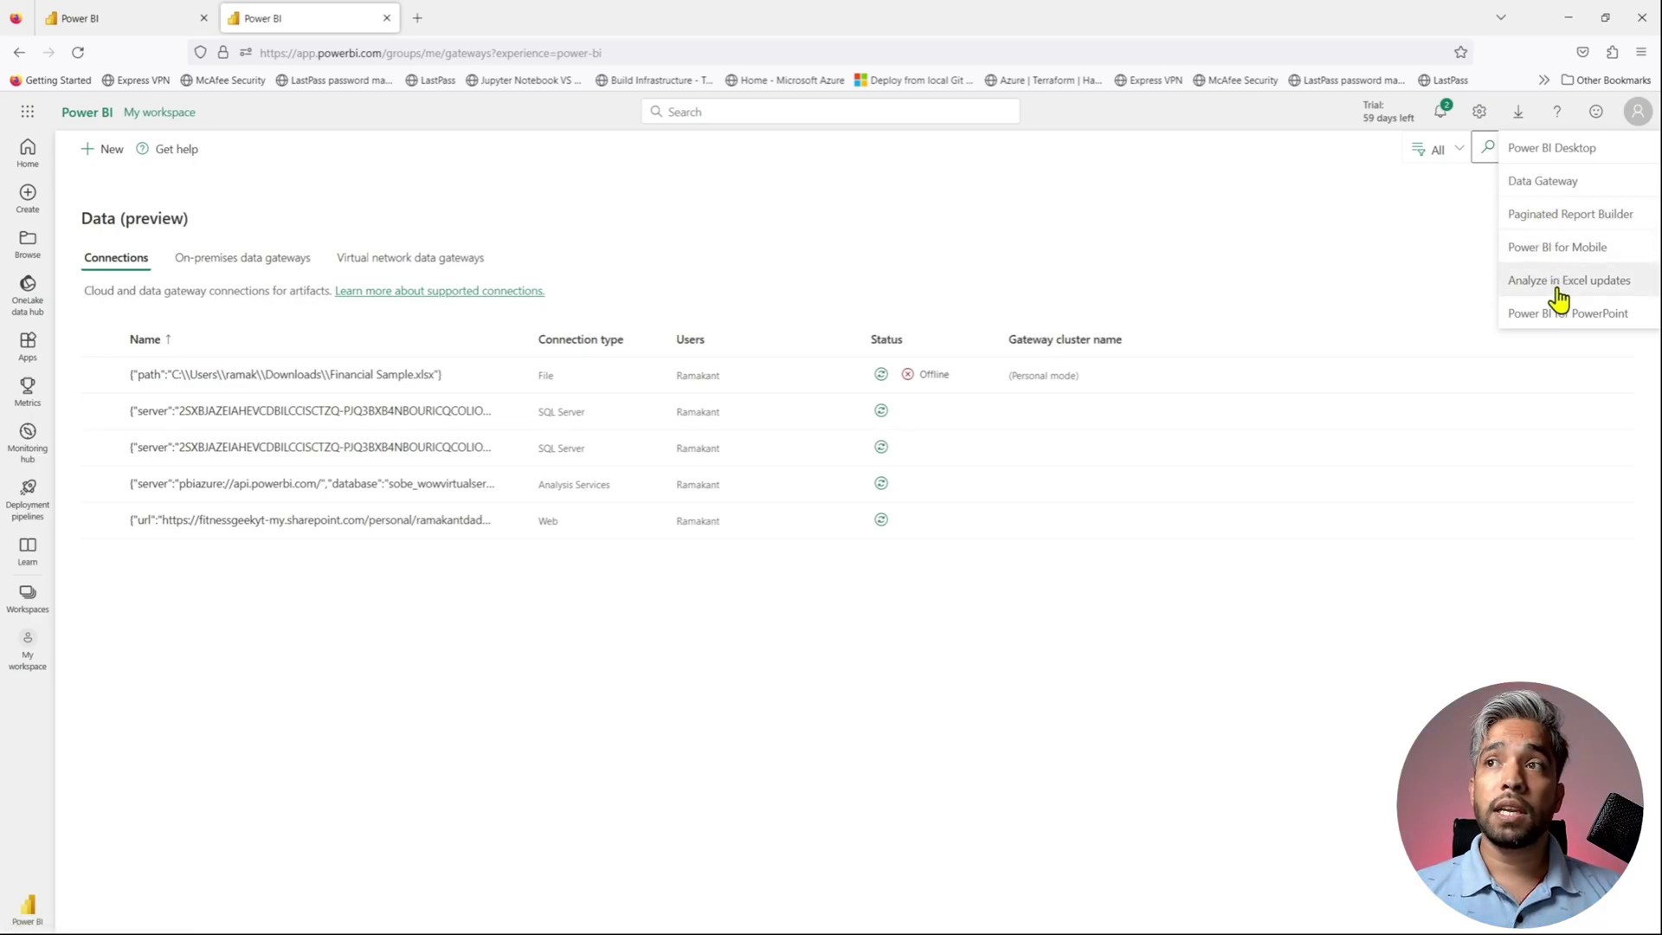
- Download the personal-mode on-premises data gateway installer and show the .exe in Downloads
click(1551, 184)
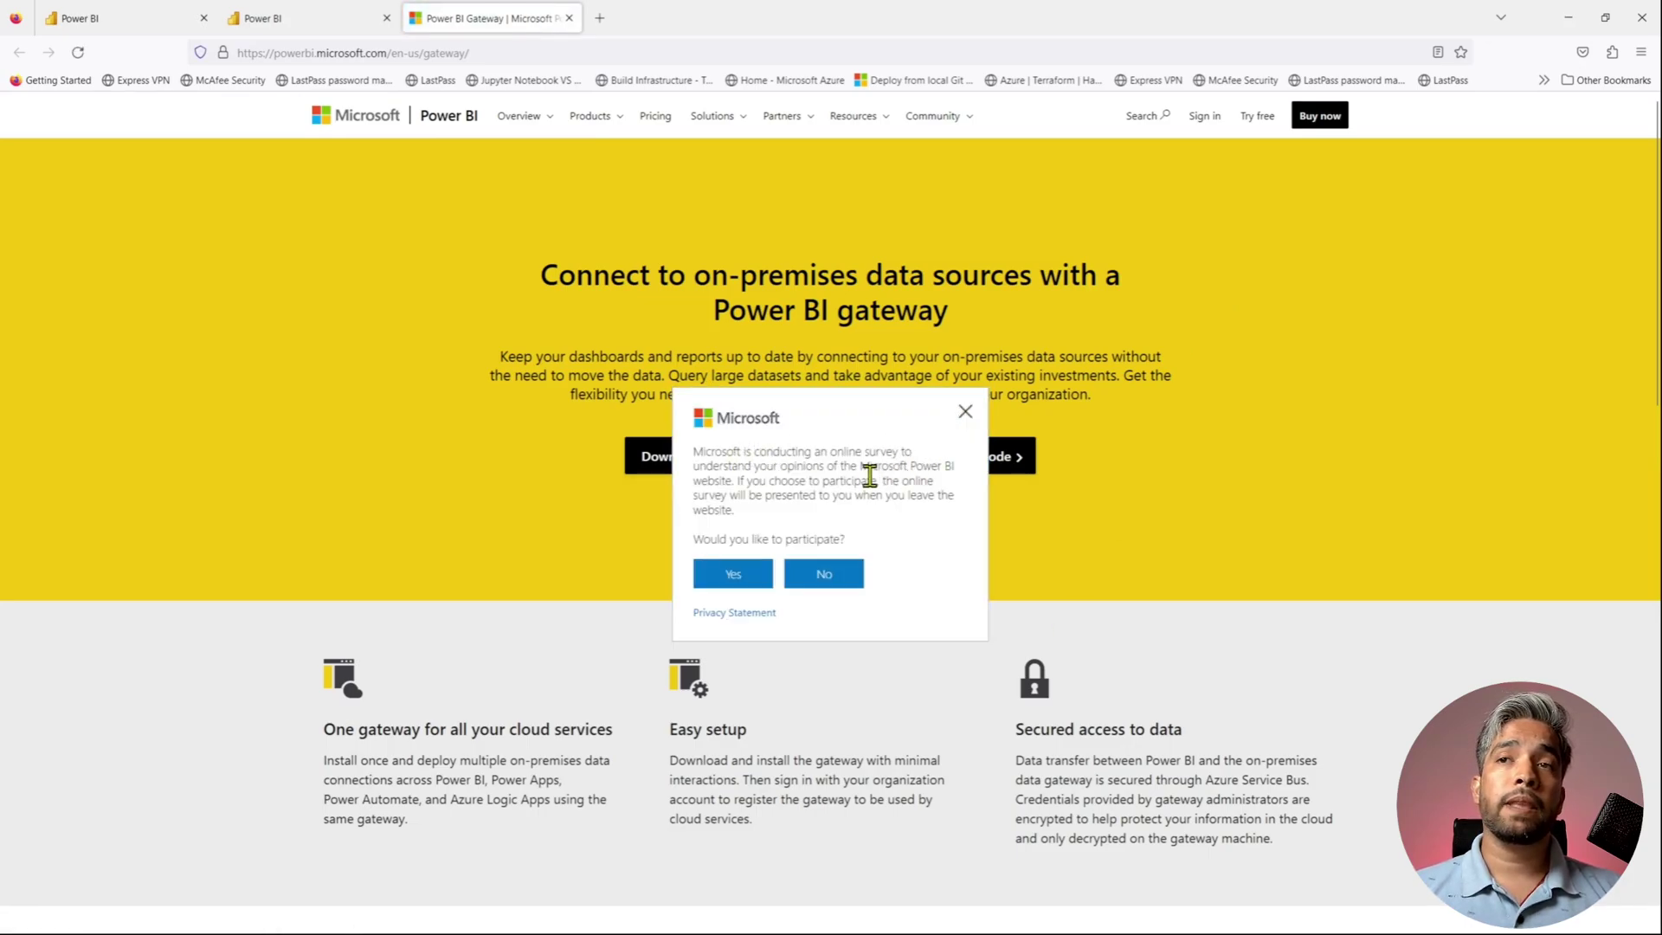
click(963, 416)
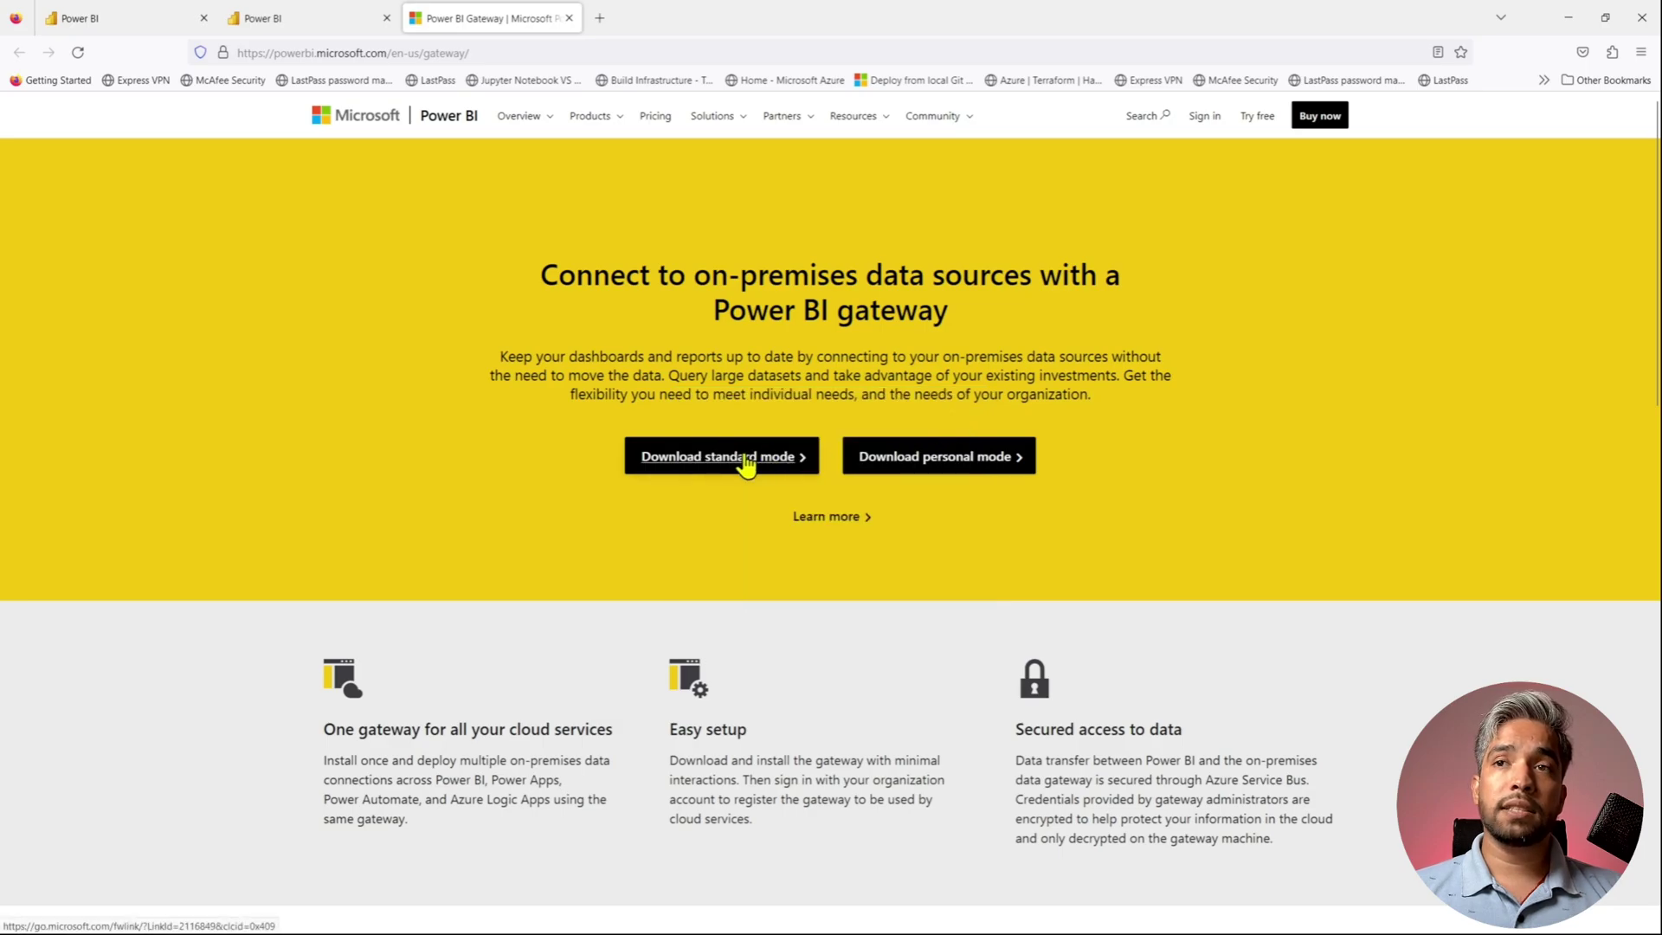
click(949, 462)
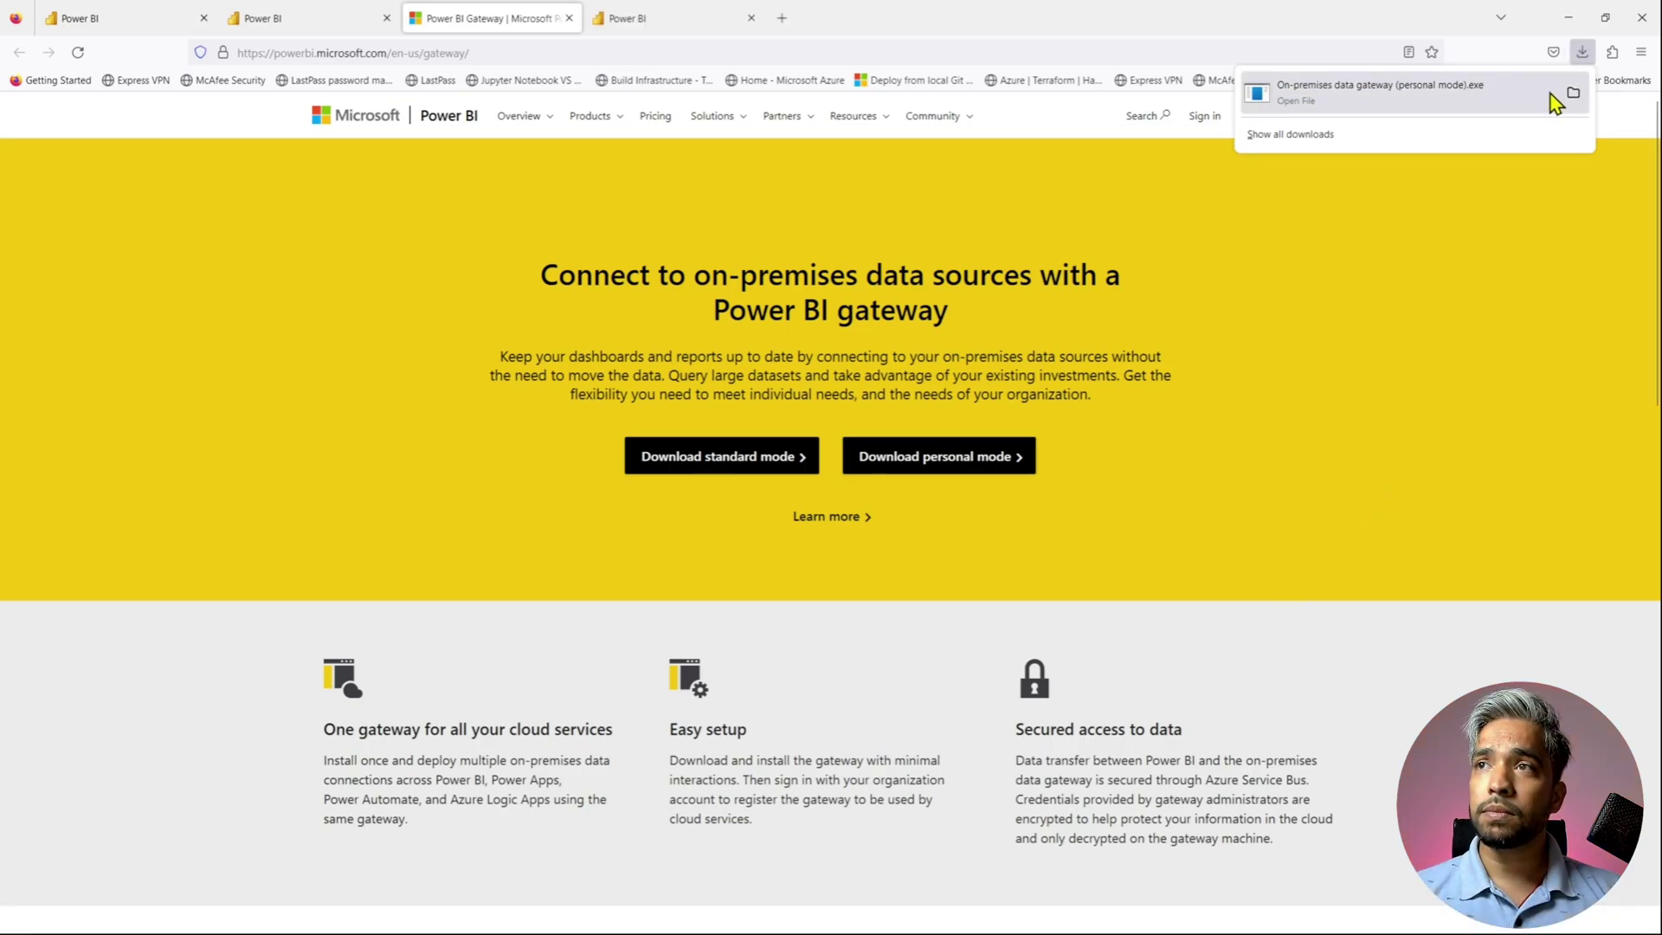
click(1572, 94)
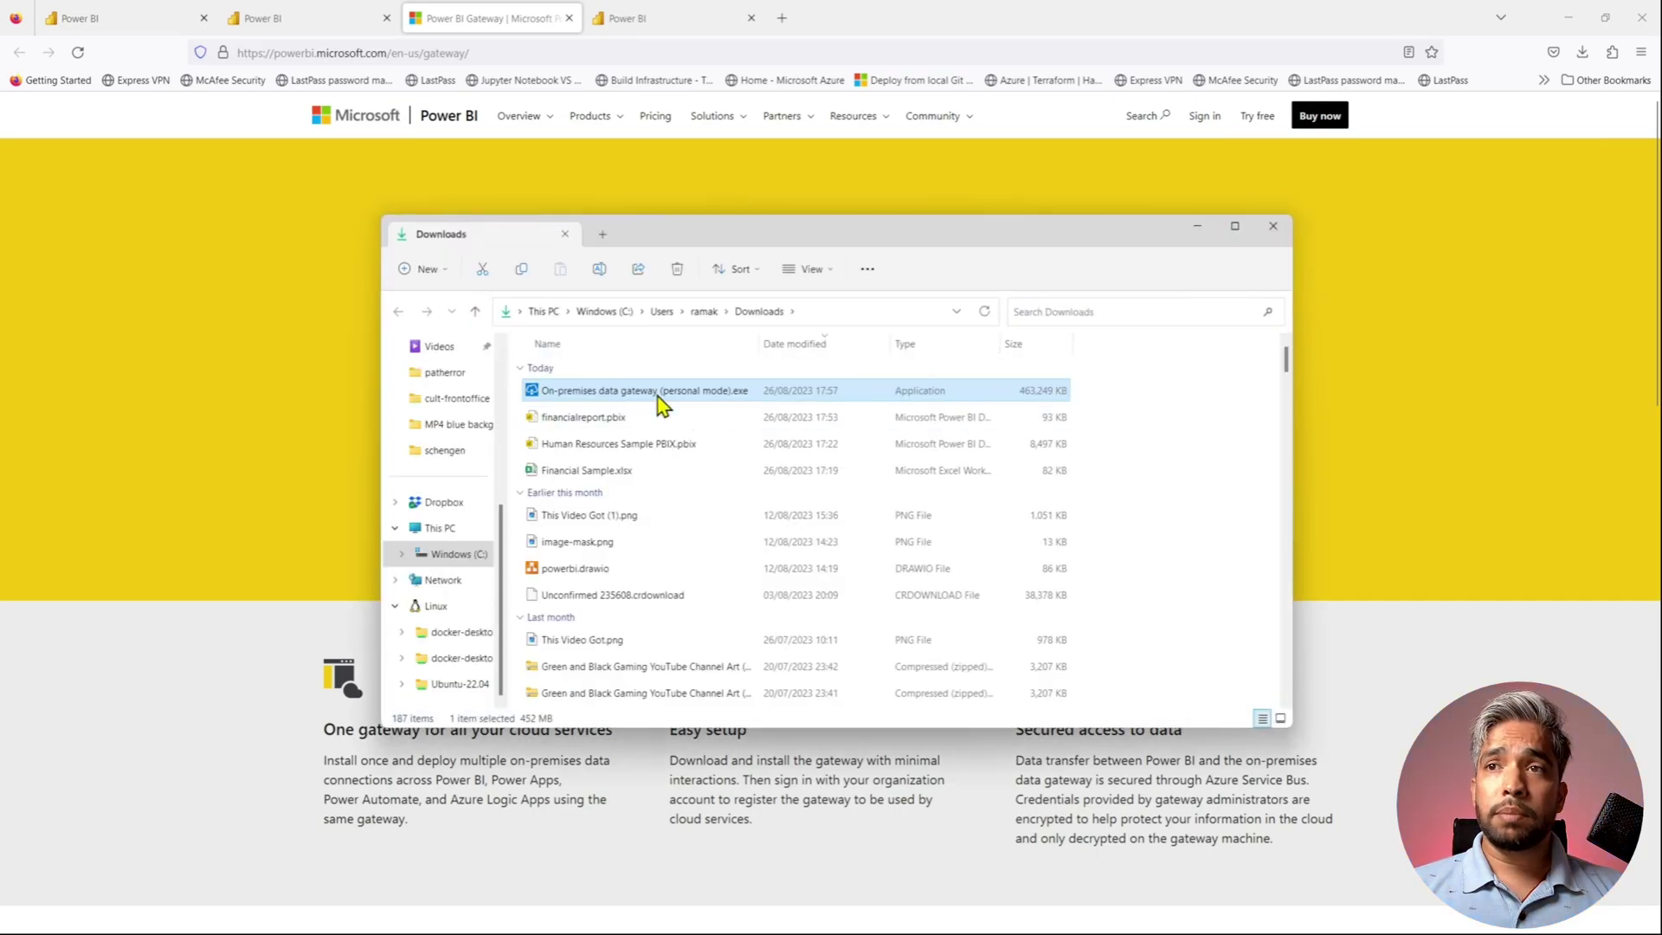
- Run the gateway installer .exe as administrator from File Explorer
right_click(668, 397)
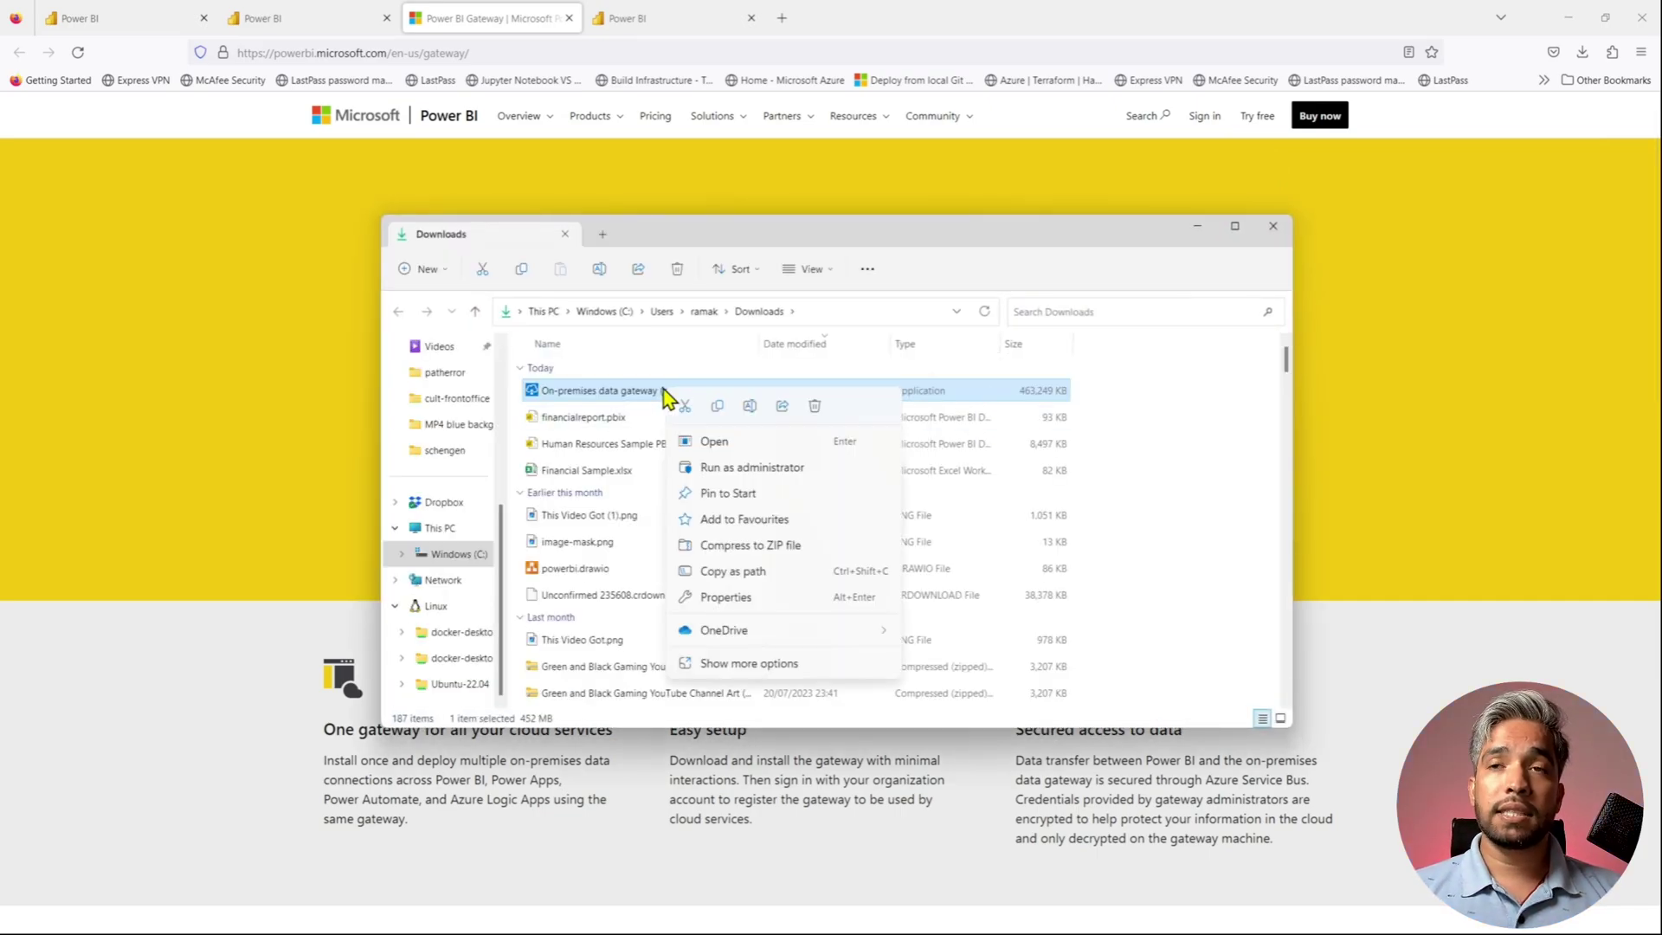
click(726, 467)
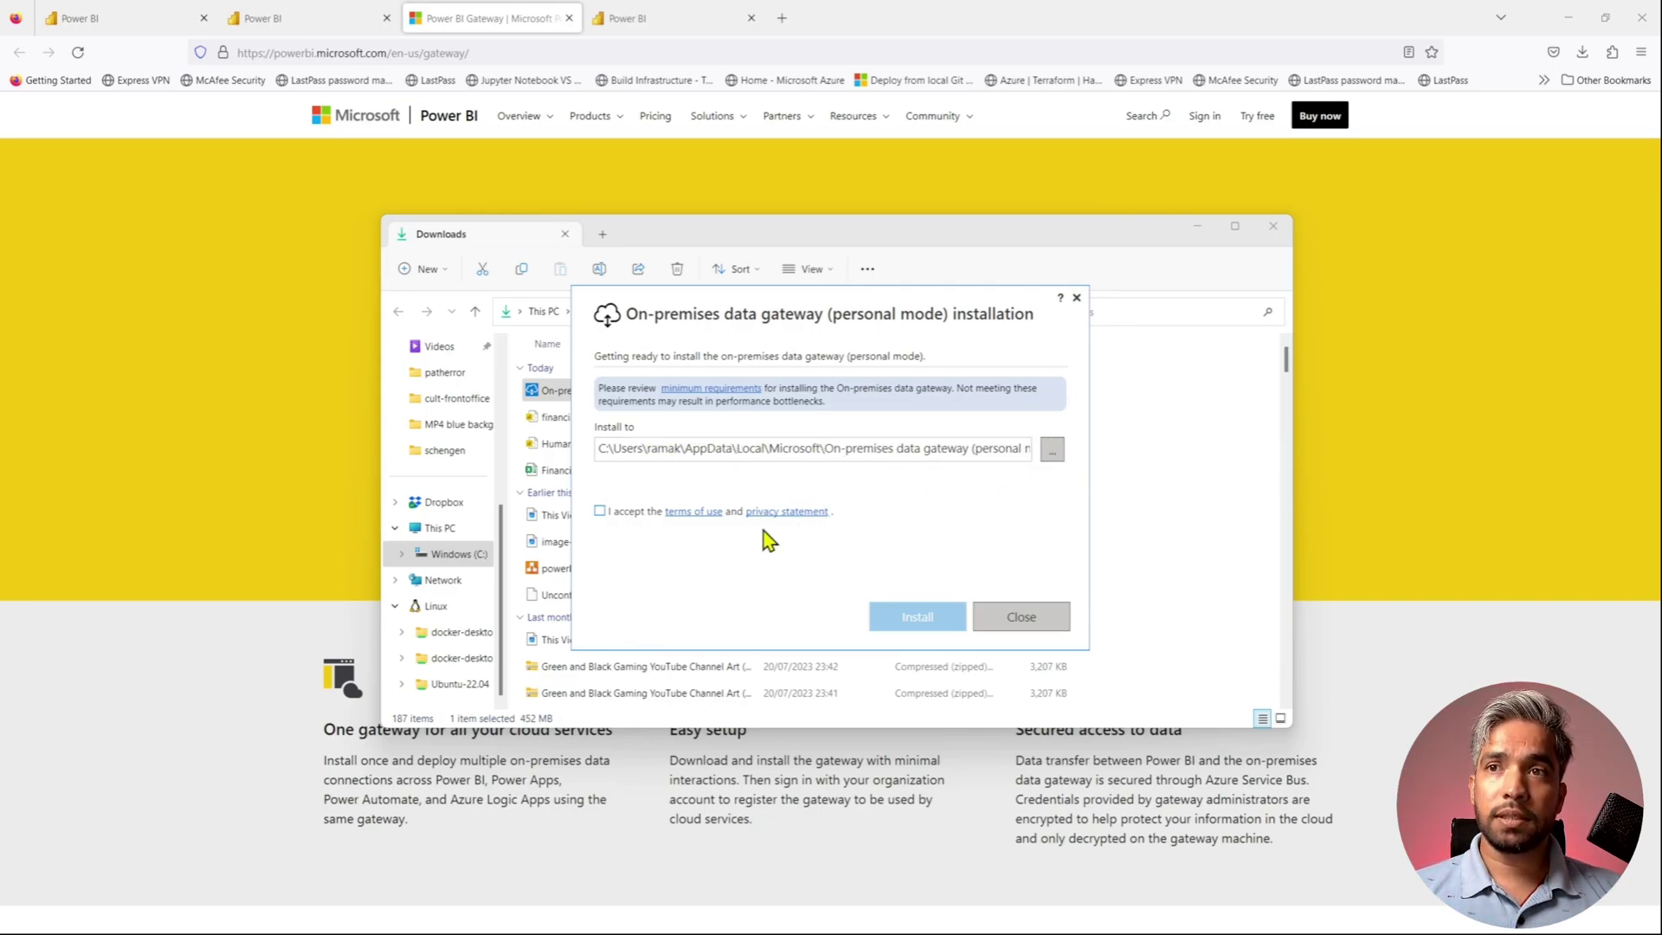
- Accept the terms of use and install the personal-mode gateway at the default location
click(599, 511)
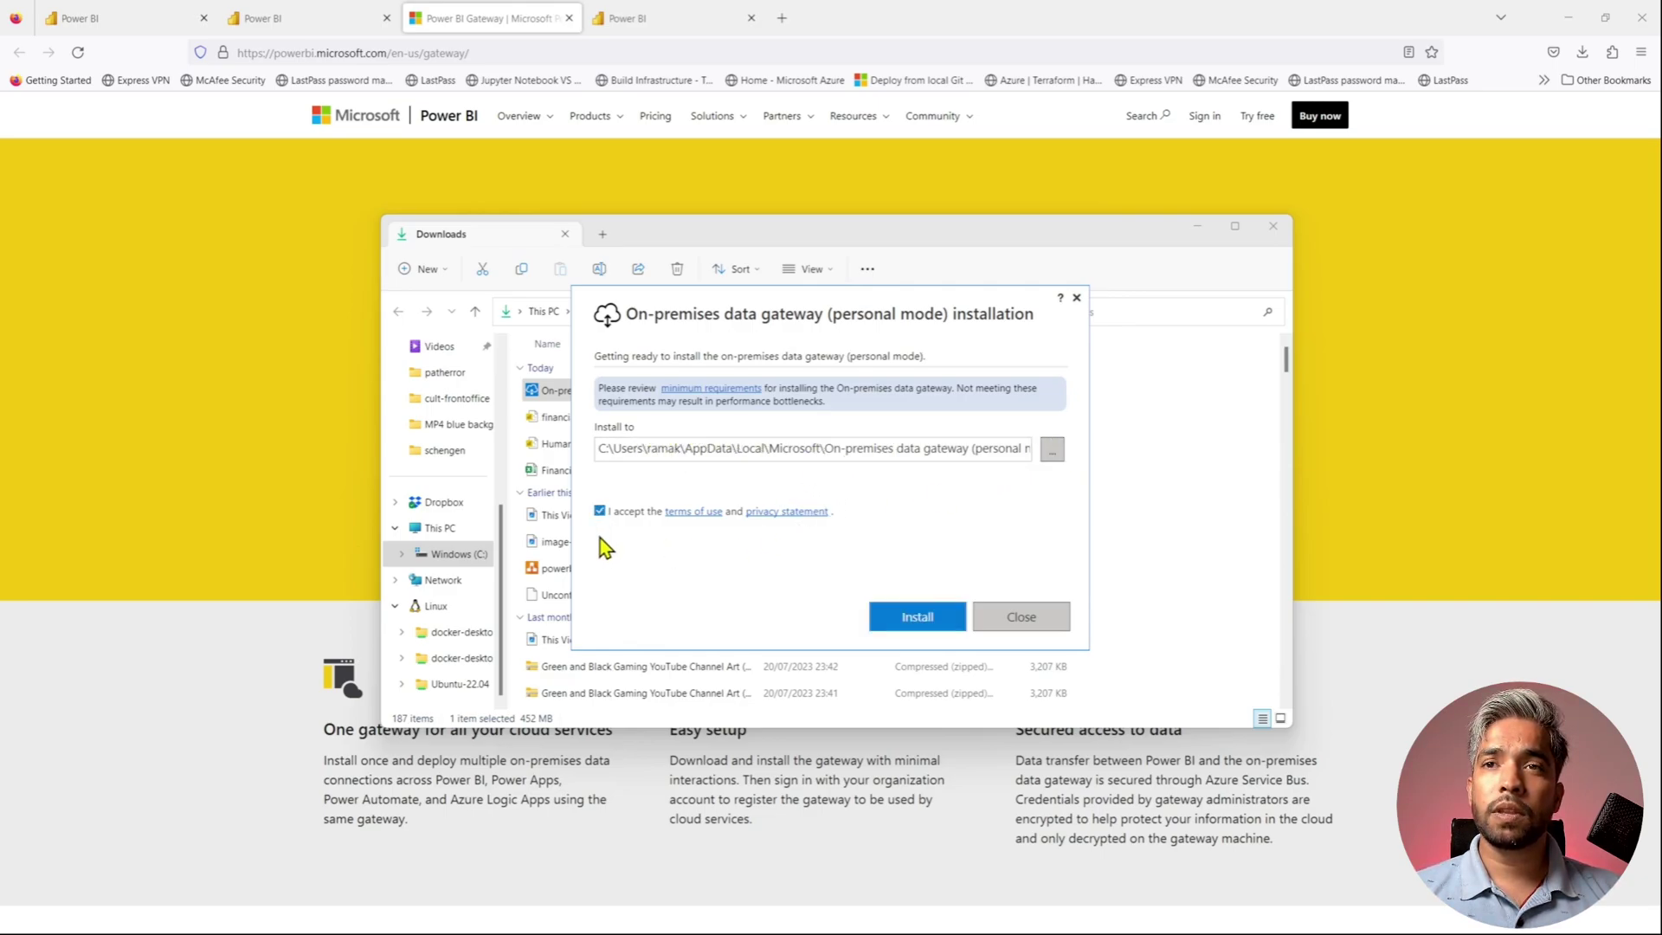
click(918, 617)
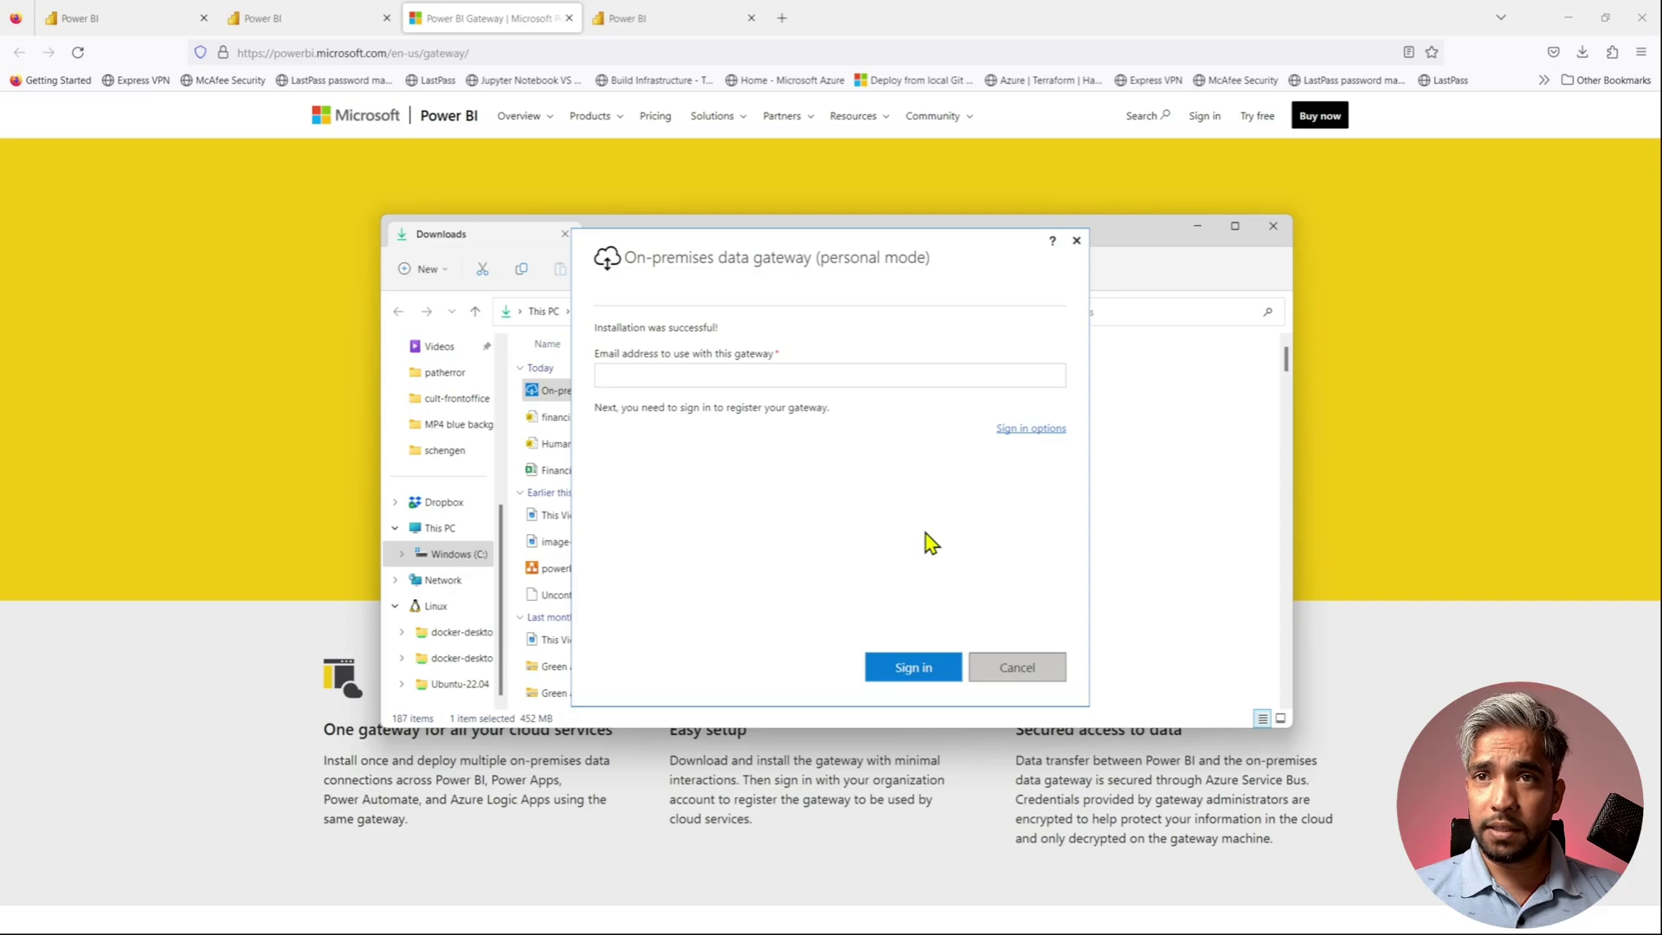
- Register the gateway by signing in with the account e-mail, check Service Settings, and return to Power BI
click(716, 374)
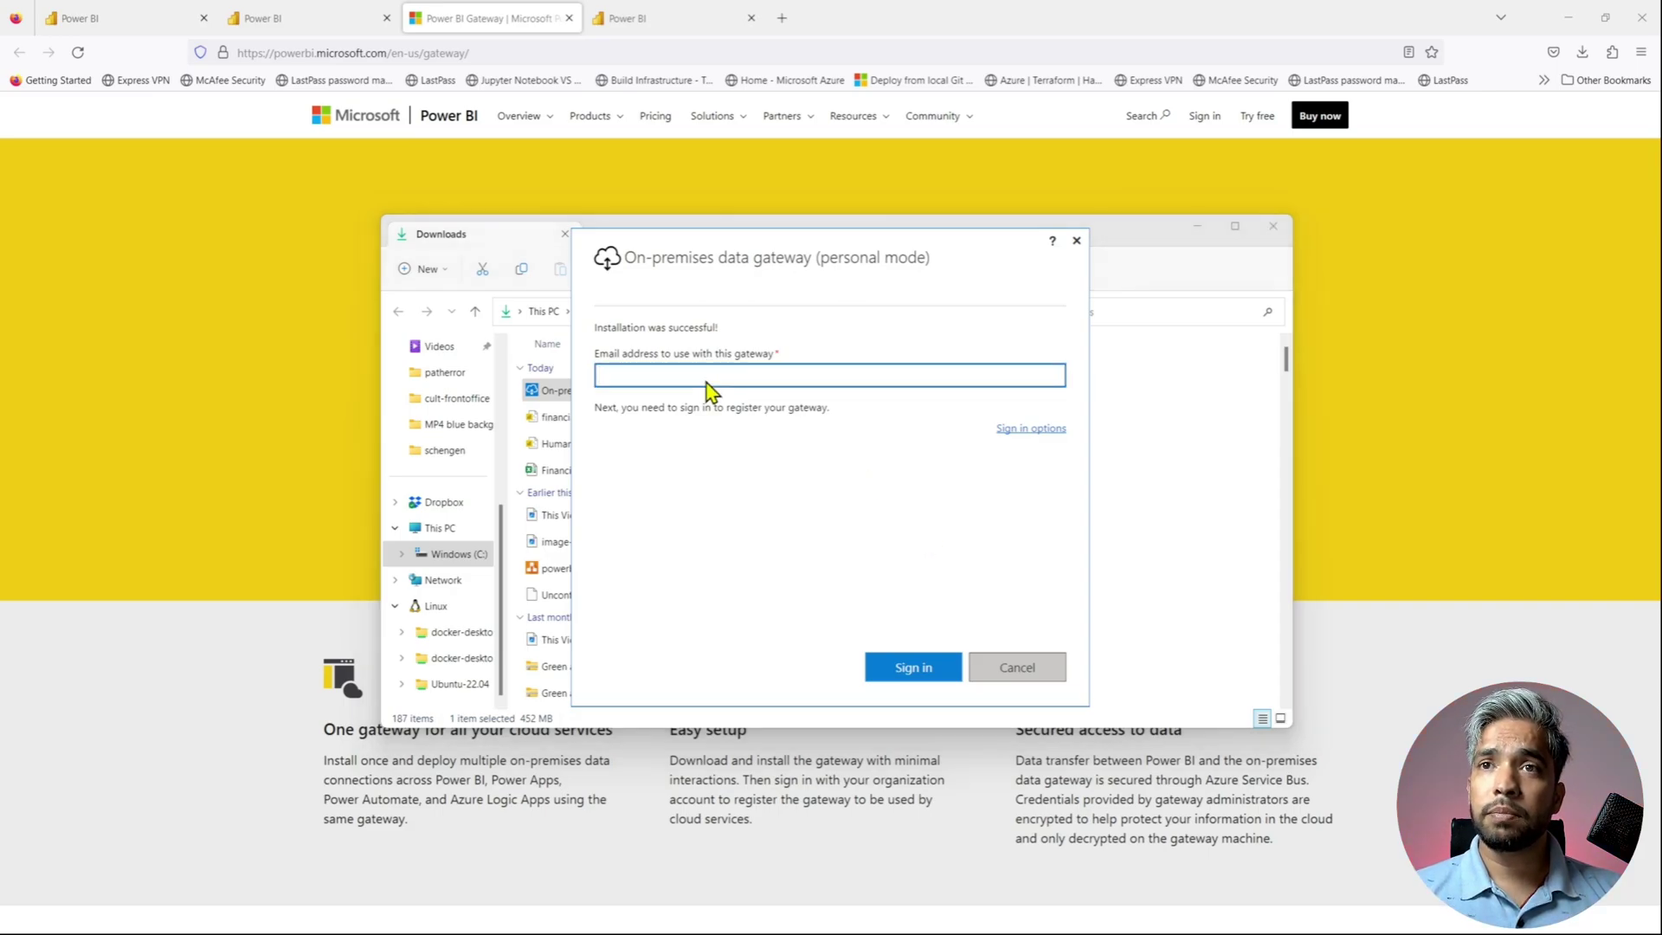
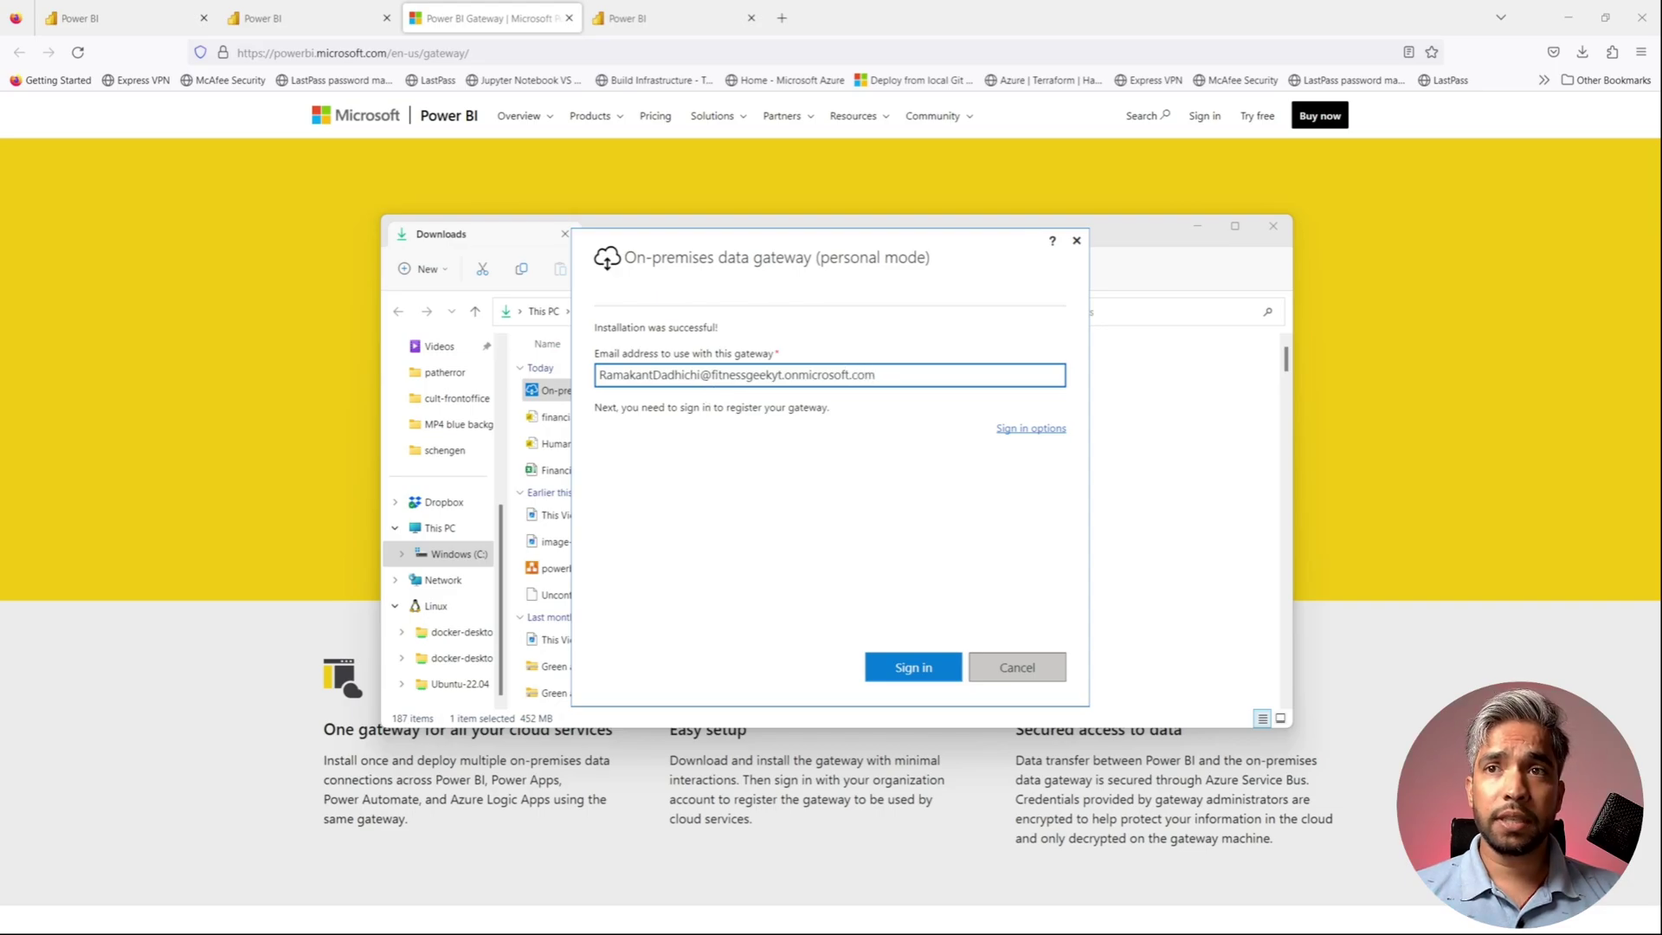
click(911, 673)
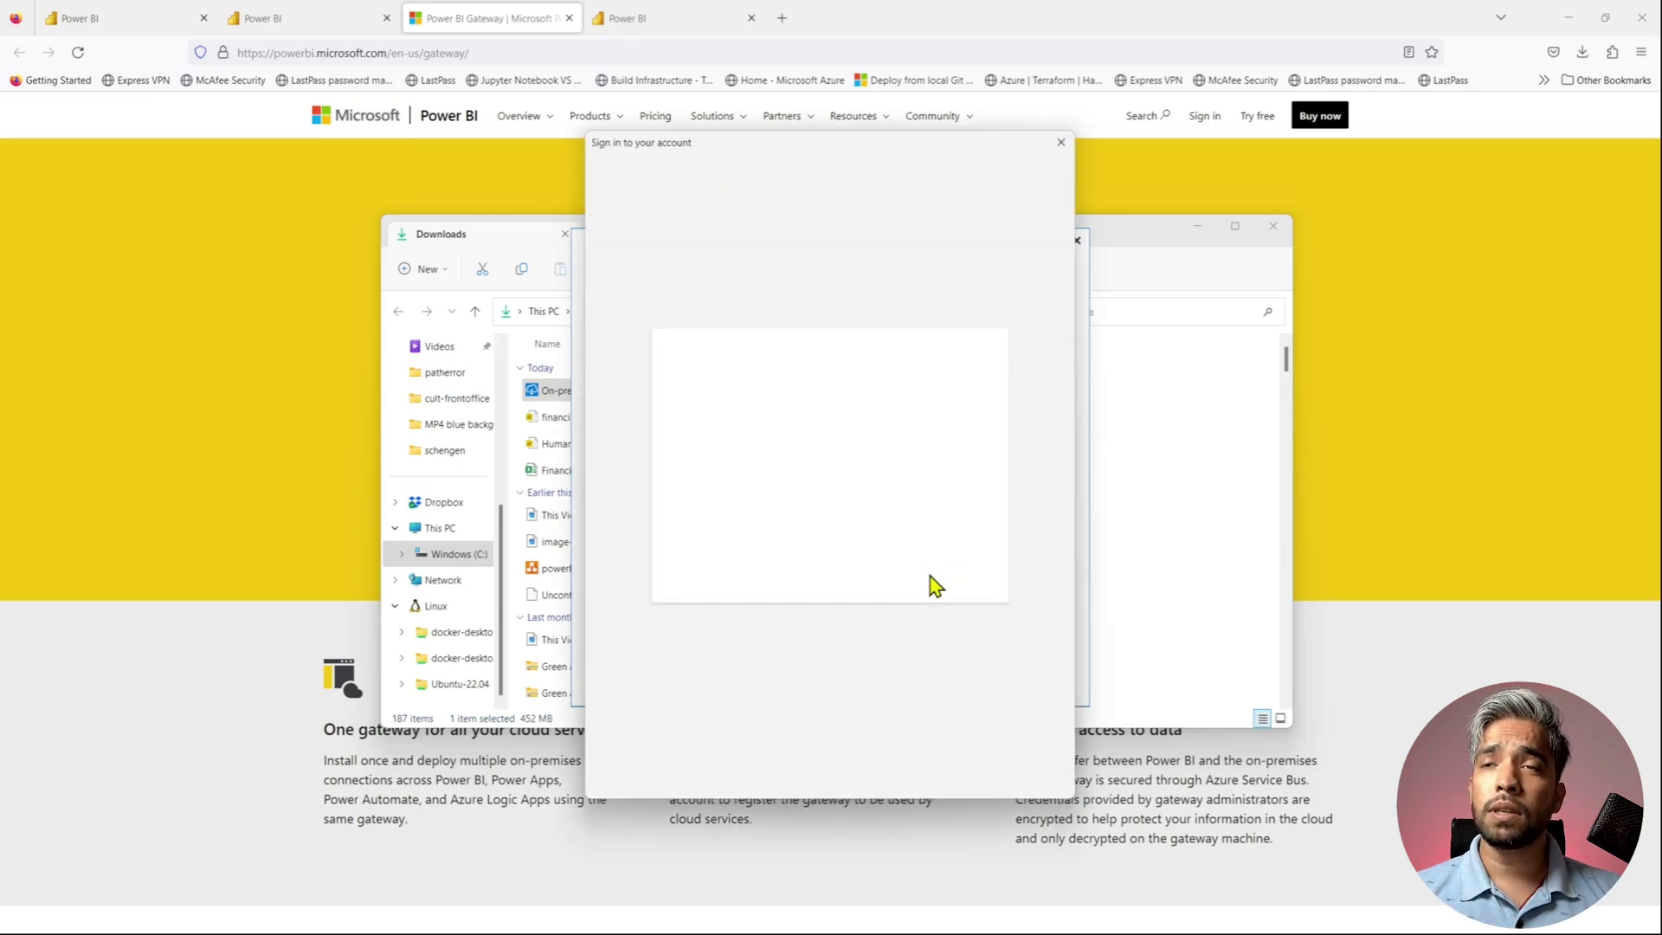
click(839, 487)
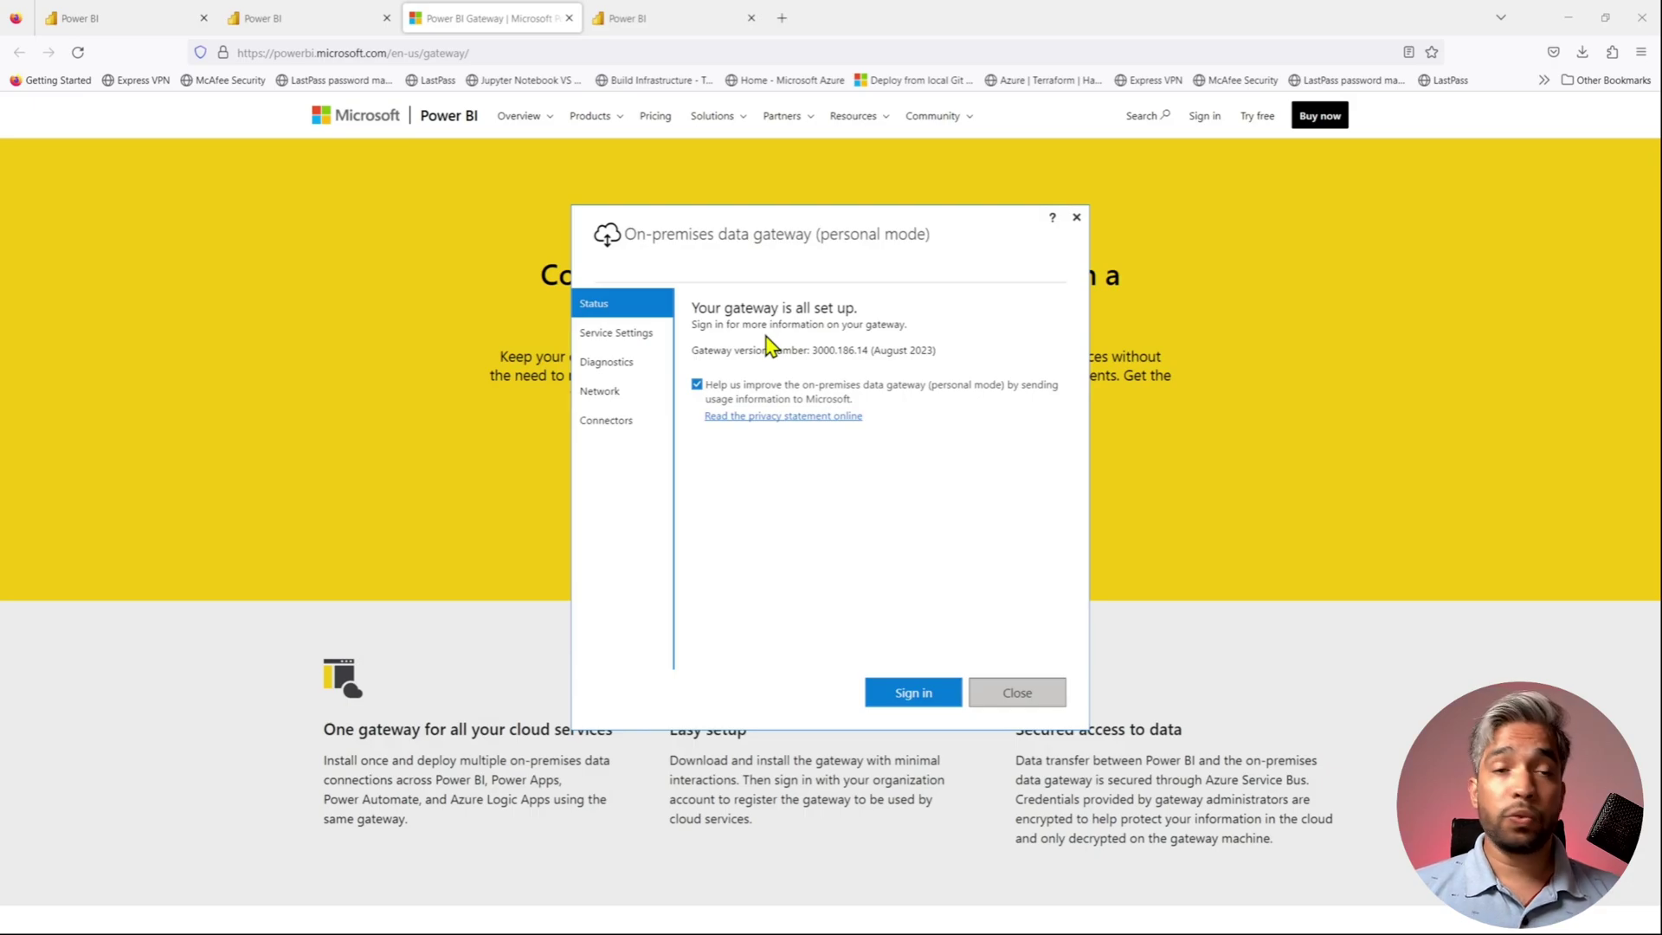
click(641, 338)
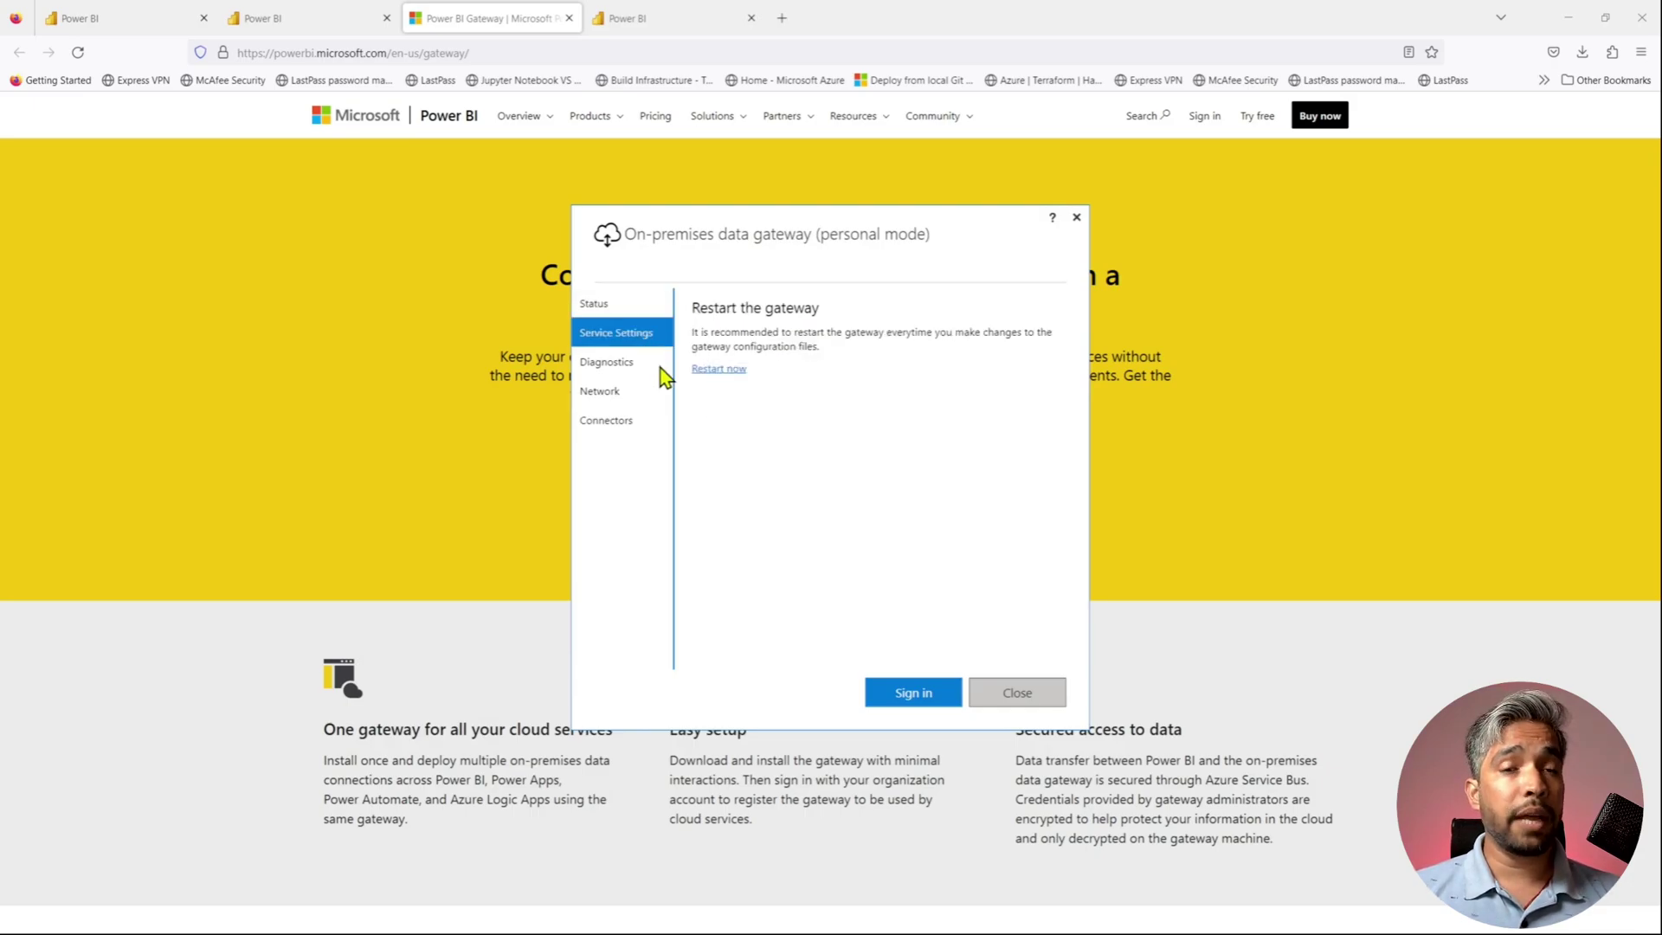
click(661, 18)
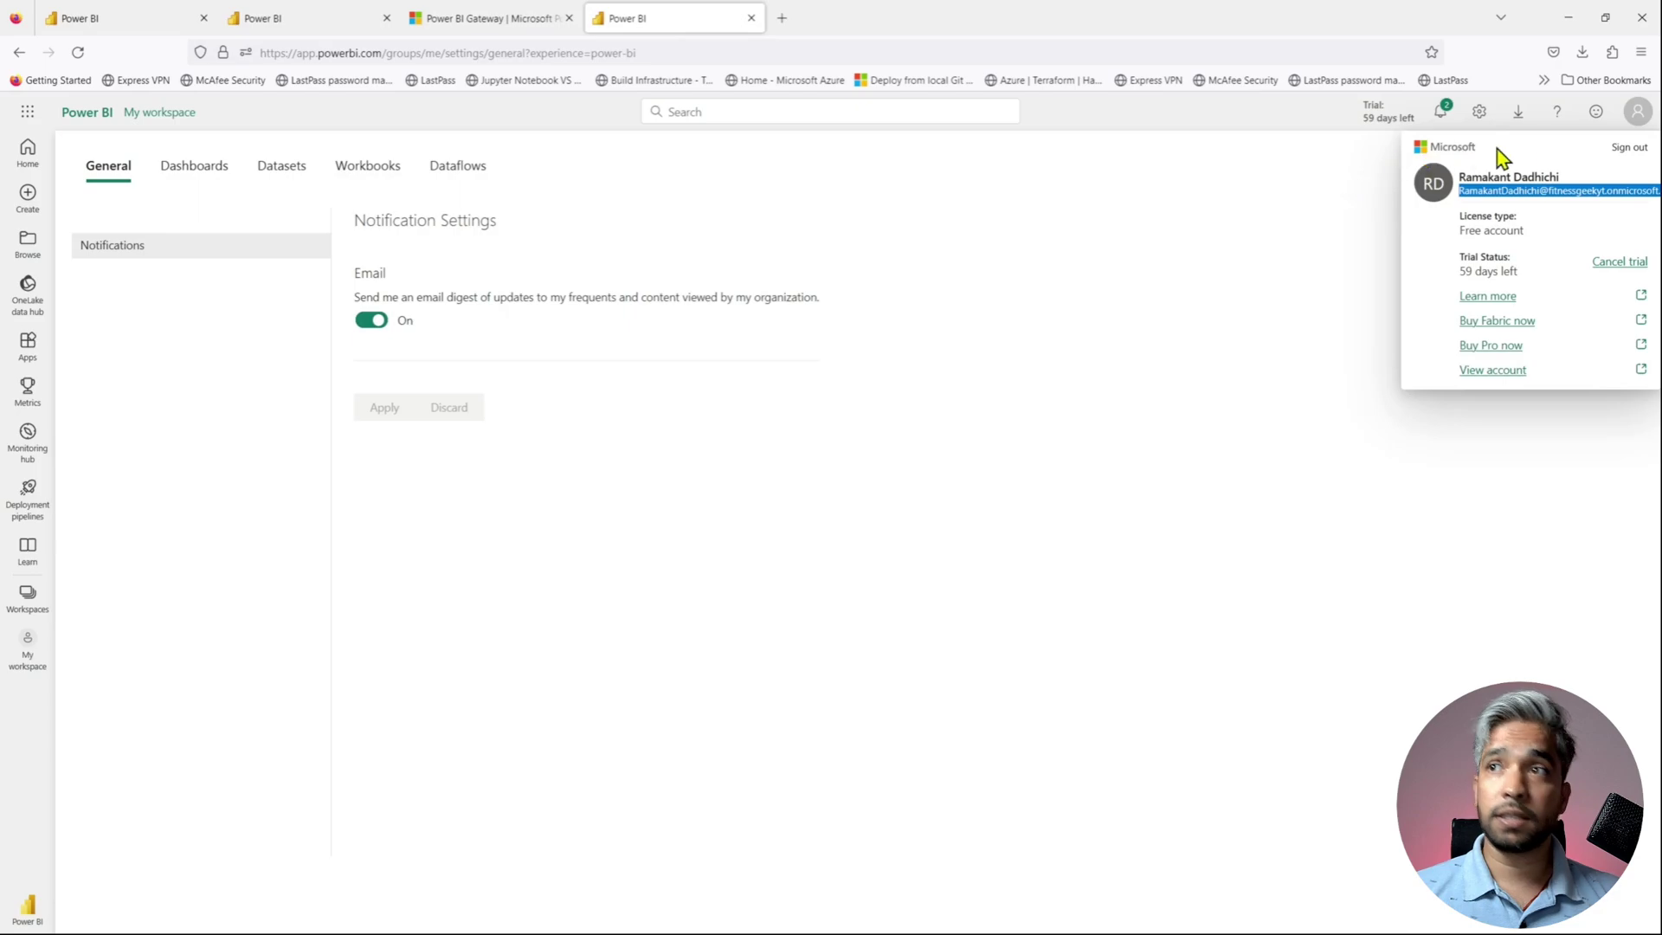
- Open Manage connections and gateways and go to the On-premises data gateways list
click(1483, 123)
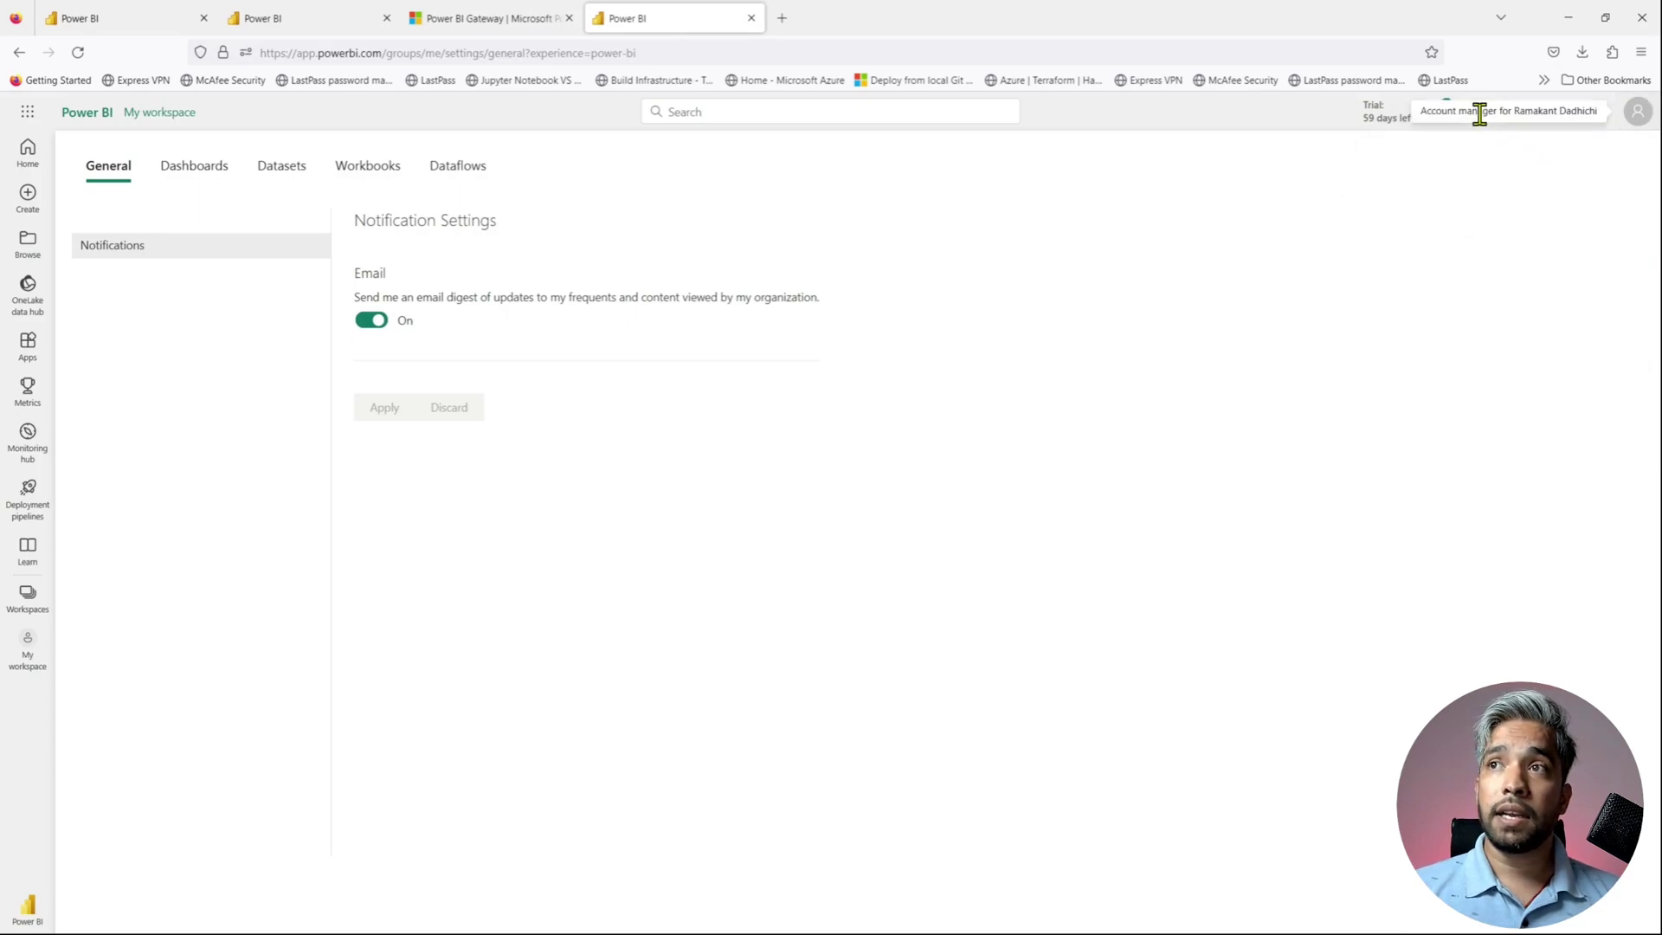
click(1480, 114)
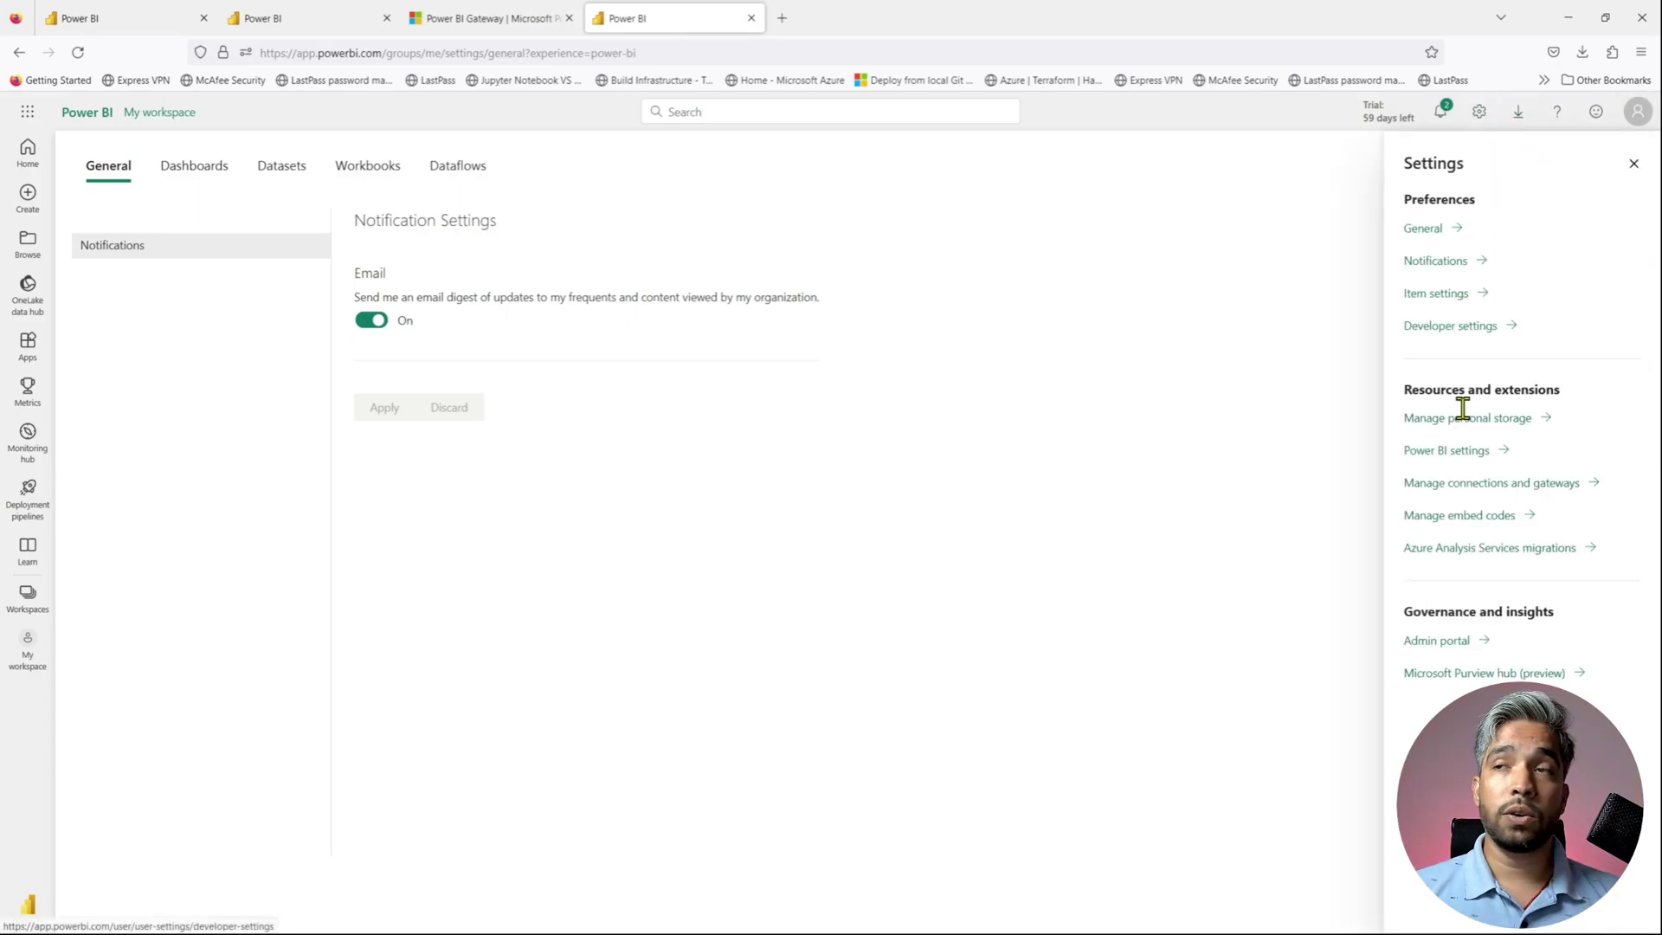
click(1484, 486)
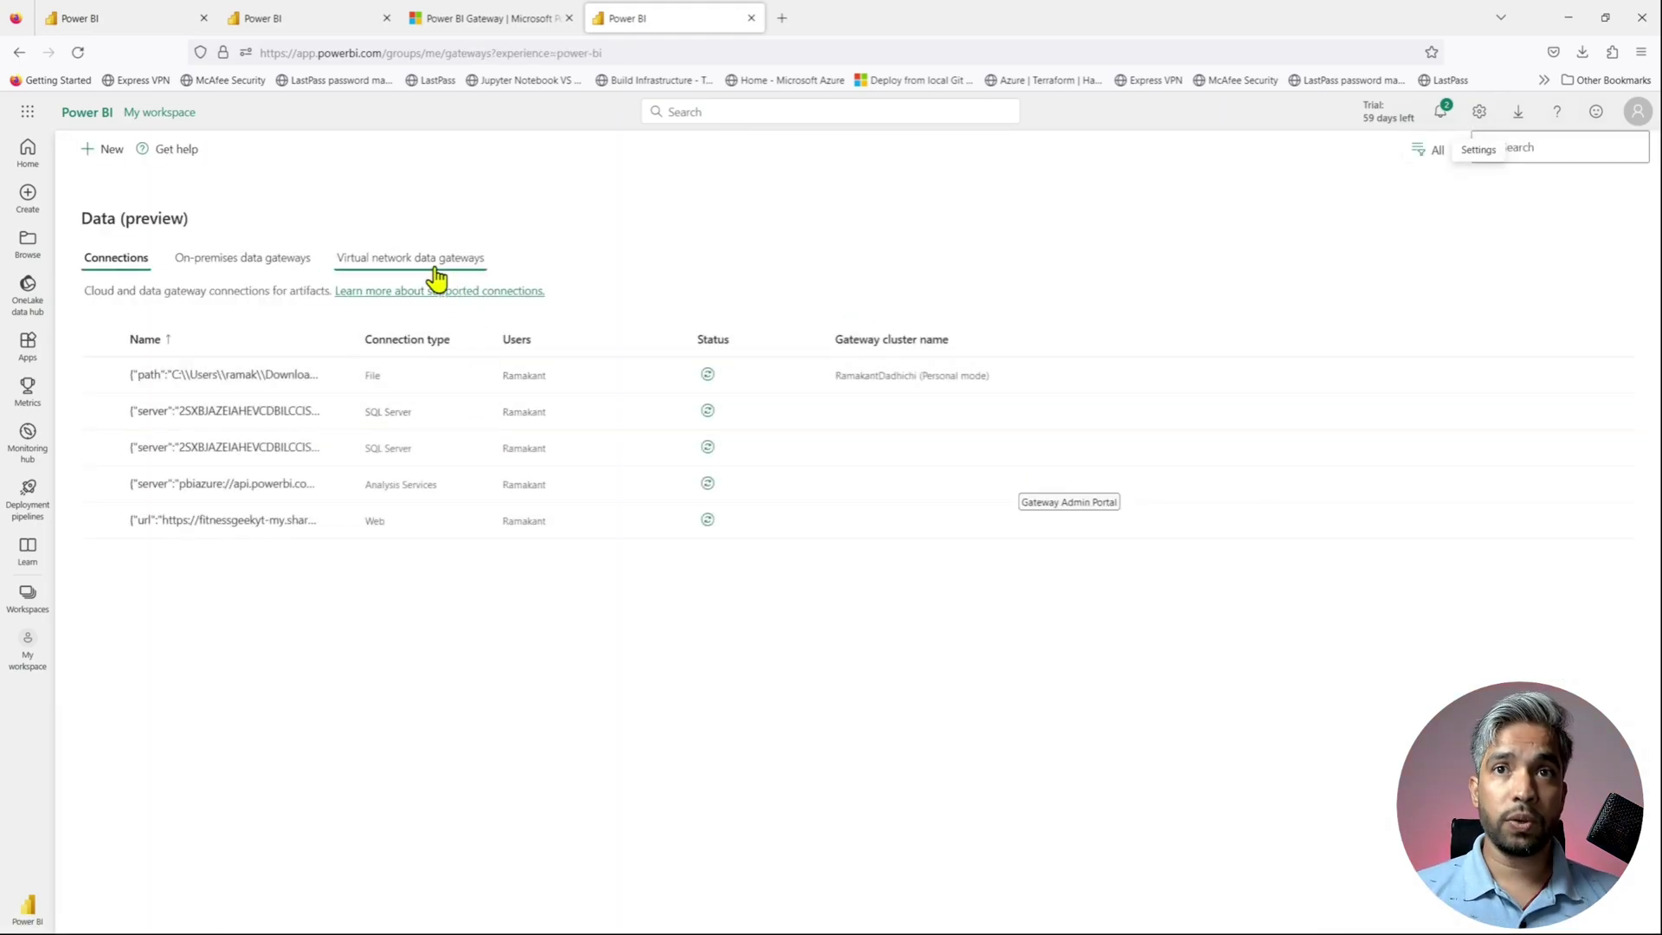
click(301, 269)
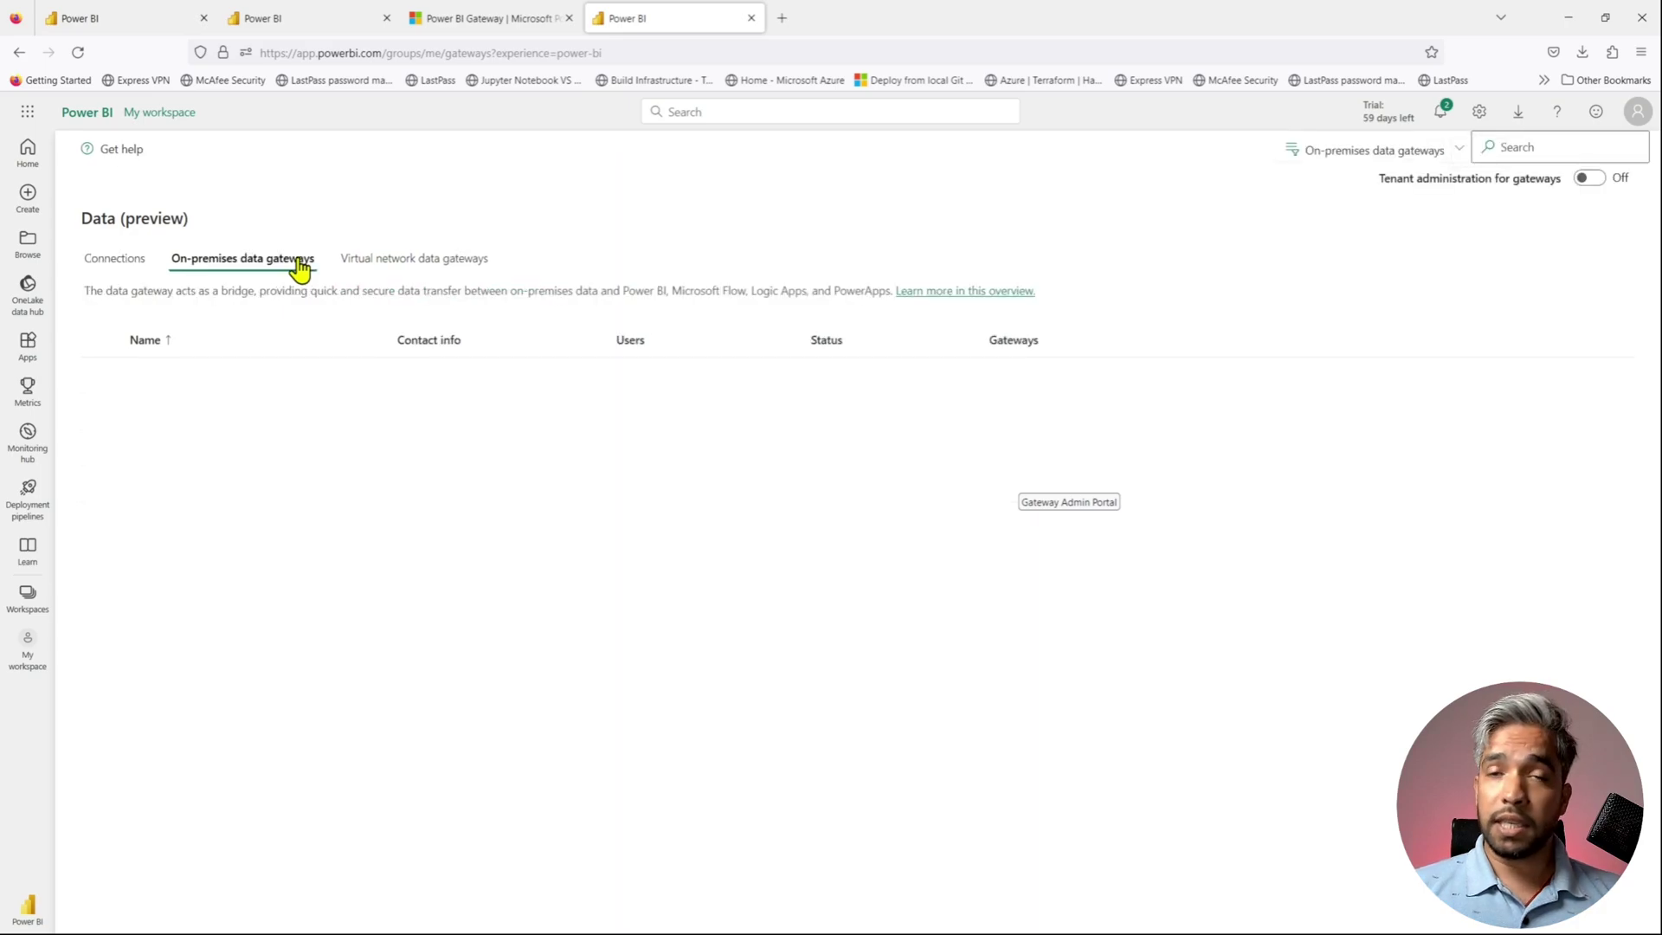
- Filter gateways to All types and refresh the personal-mode gateway's status, showing Online
click(1591, 179)
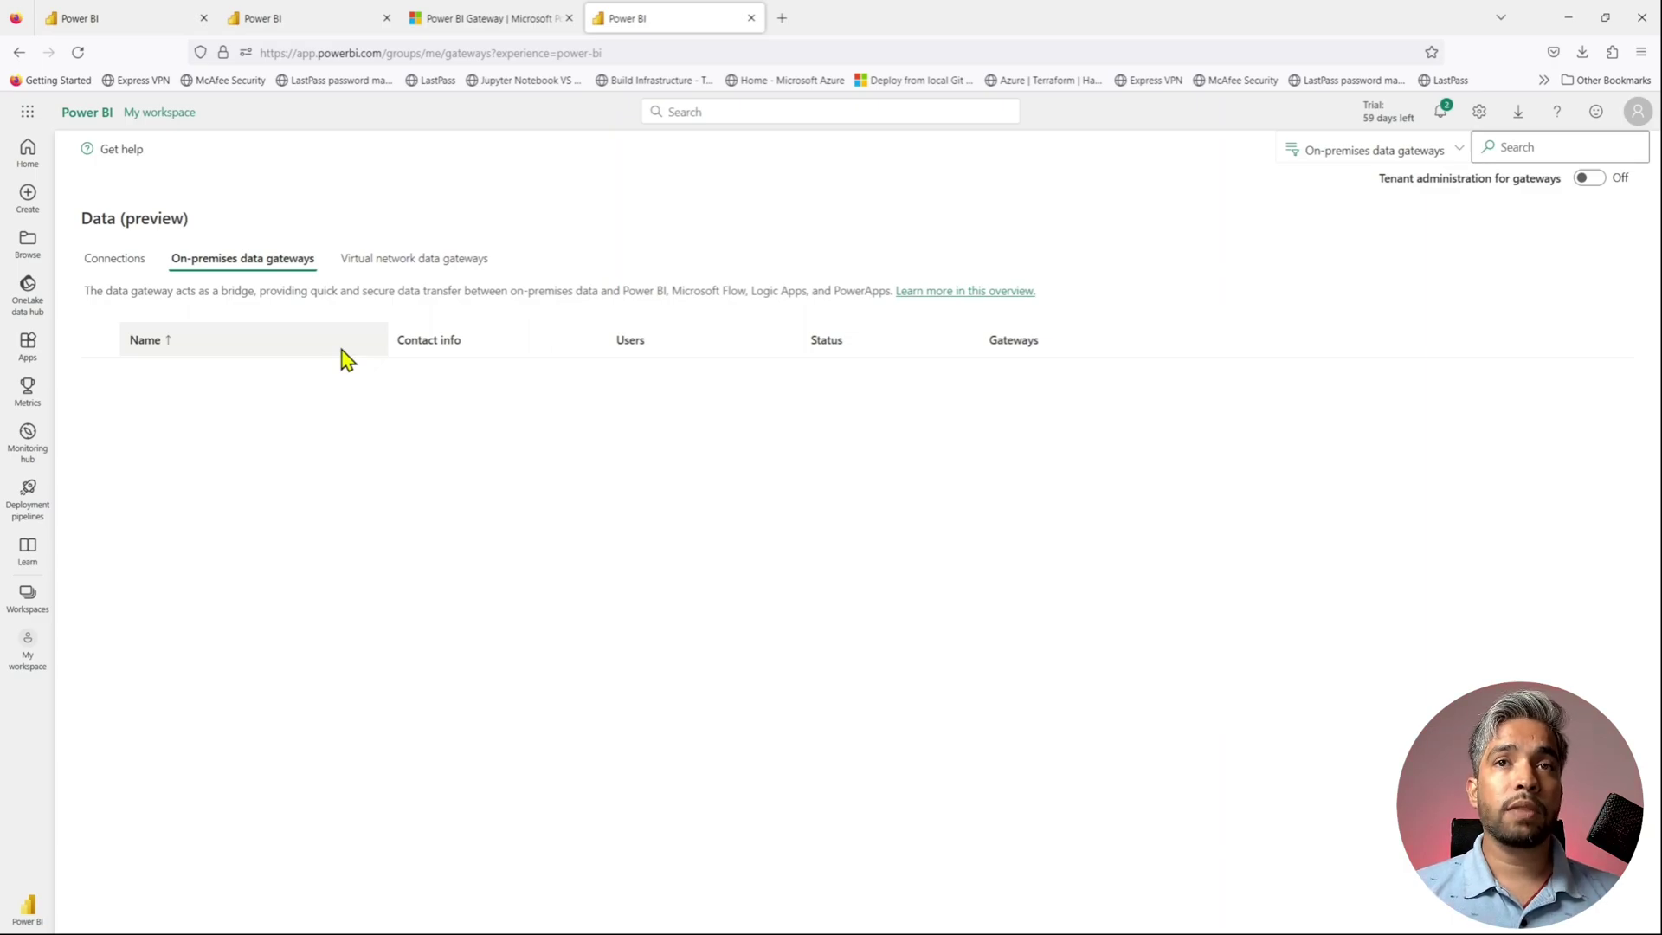
click(1461, 161)
click(1359, 233)
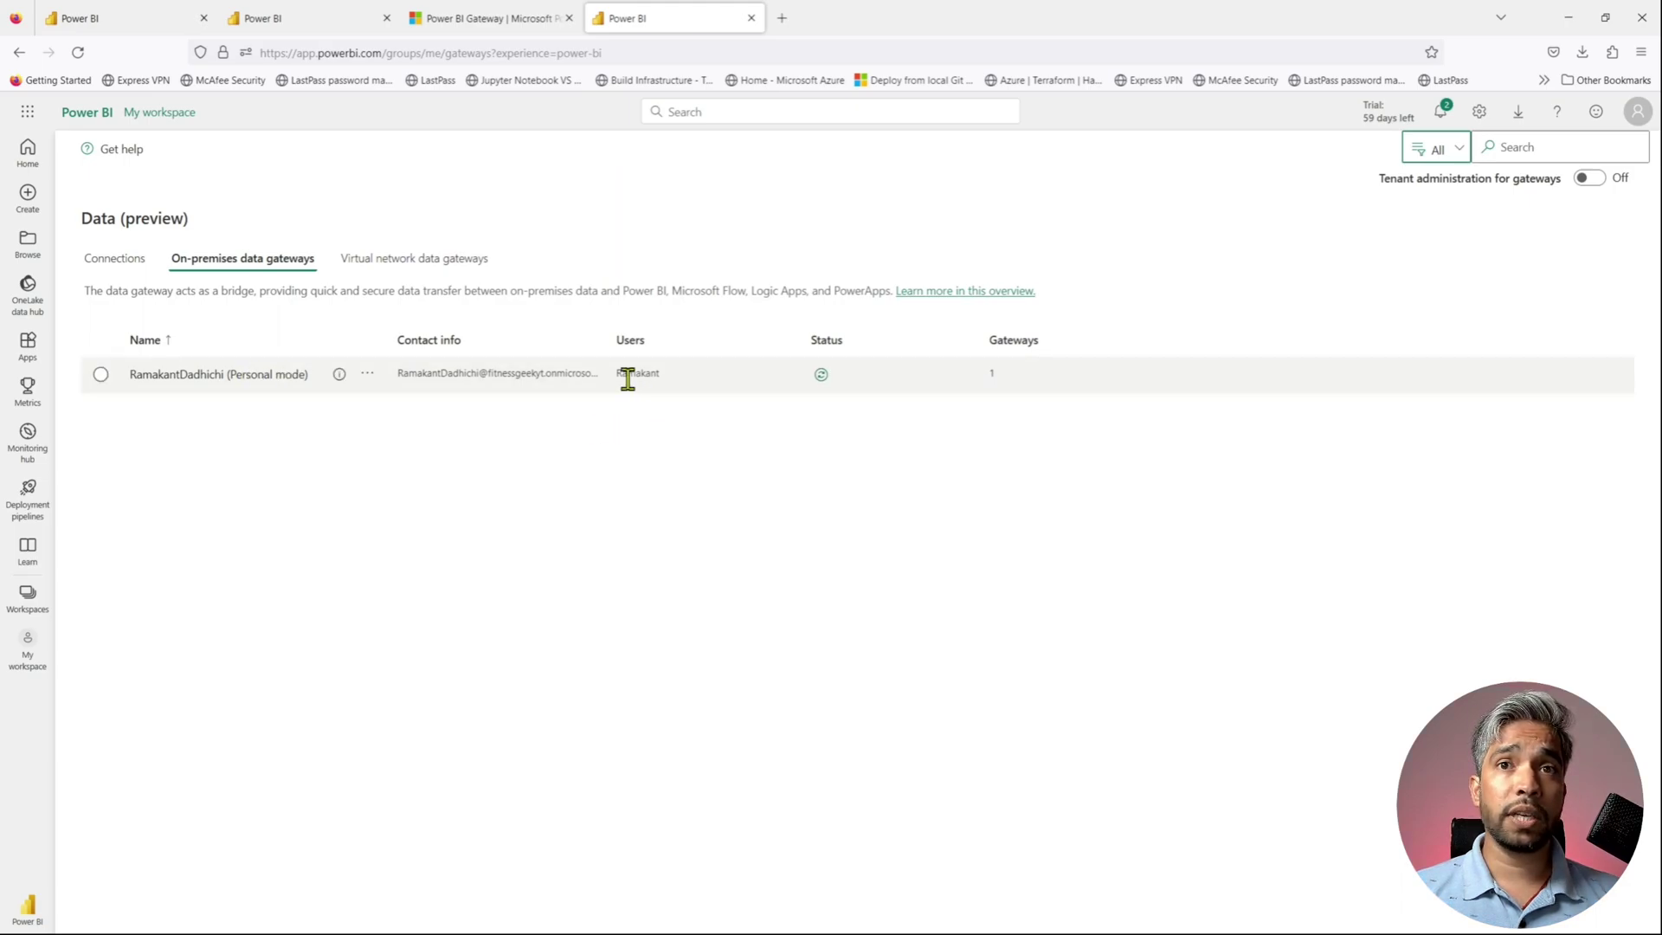
click(820, 375)
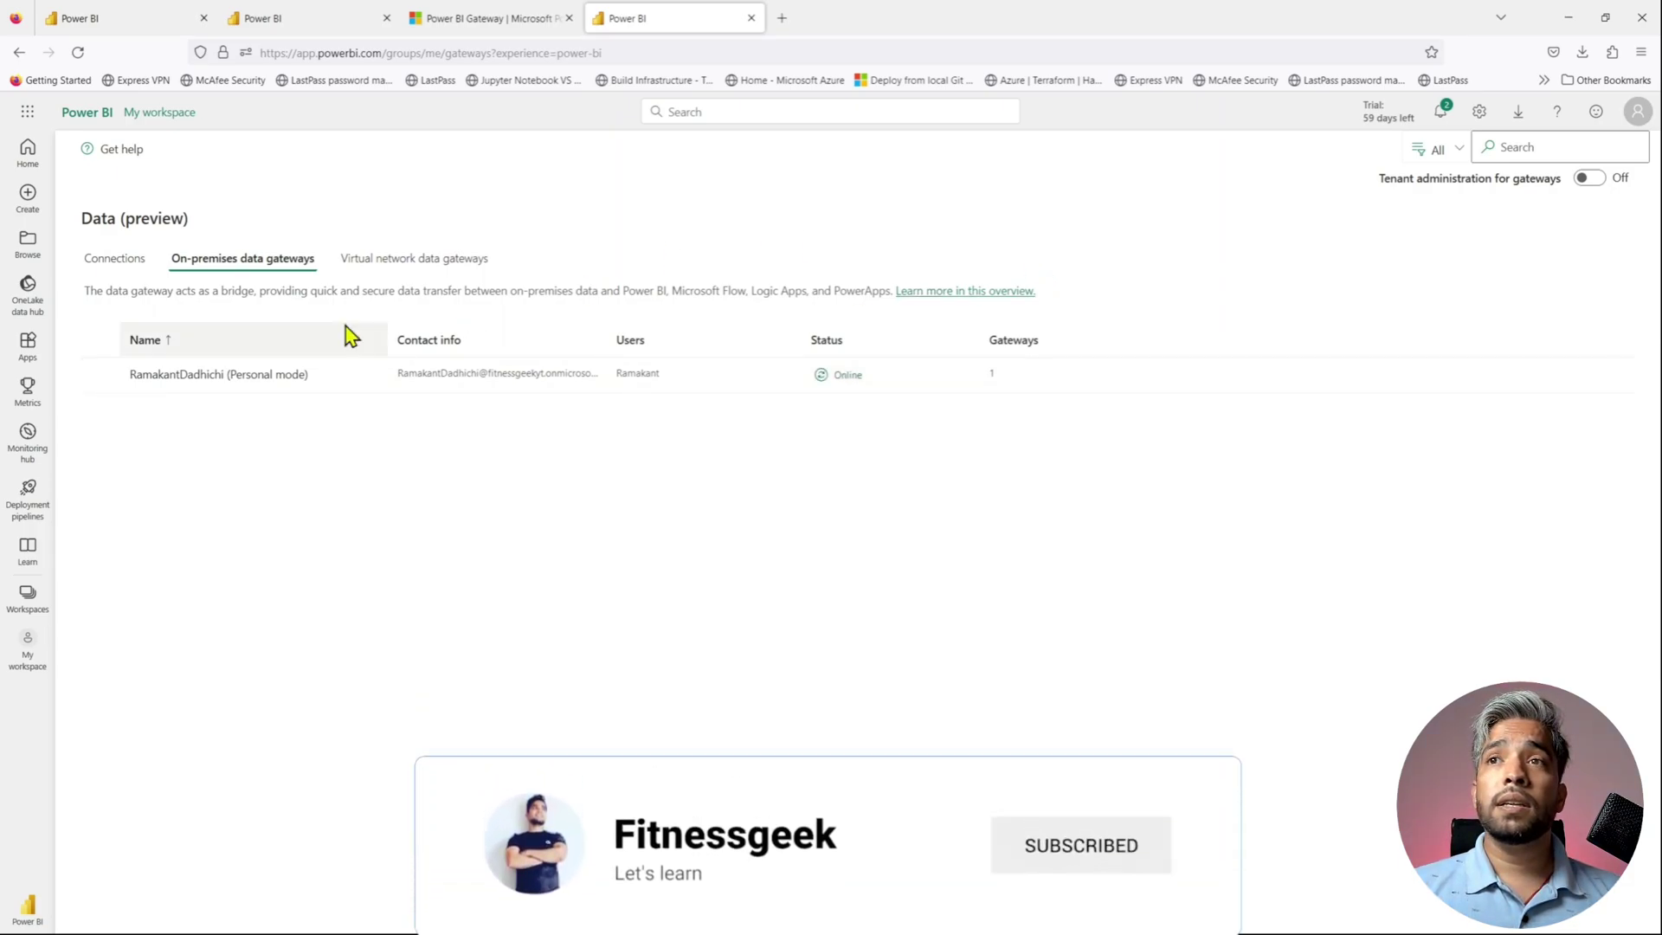
- Recheck why the file connection is still Offline, then close the extra gateway download tab
click(113, 260)
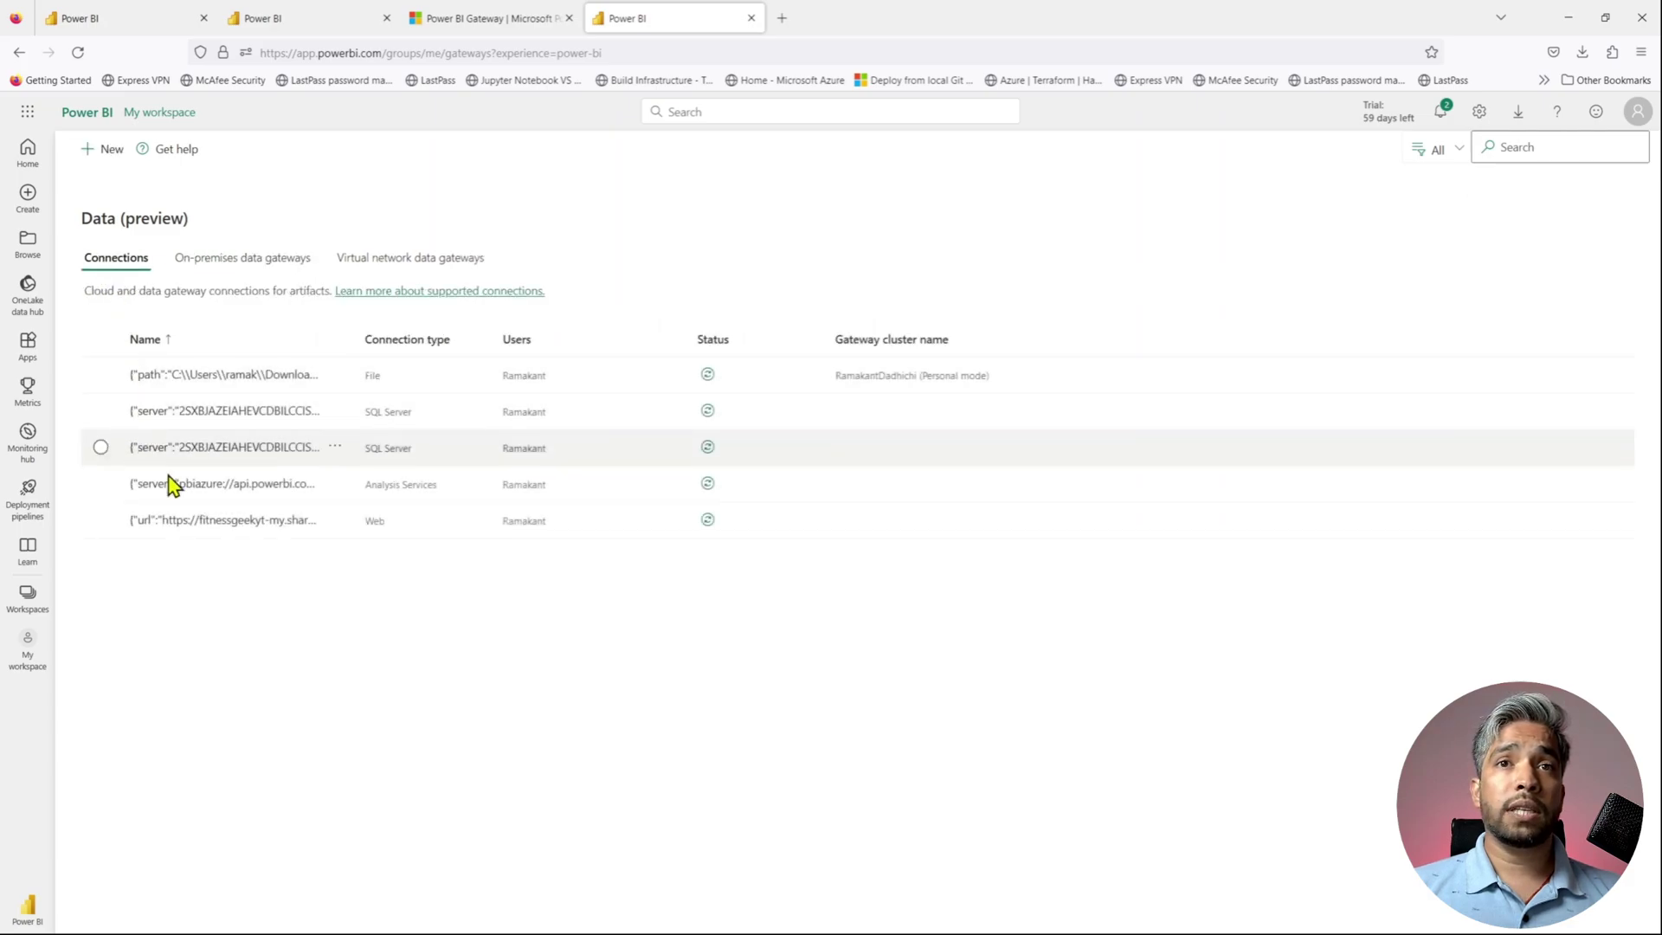
click(708, 375)
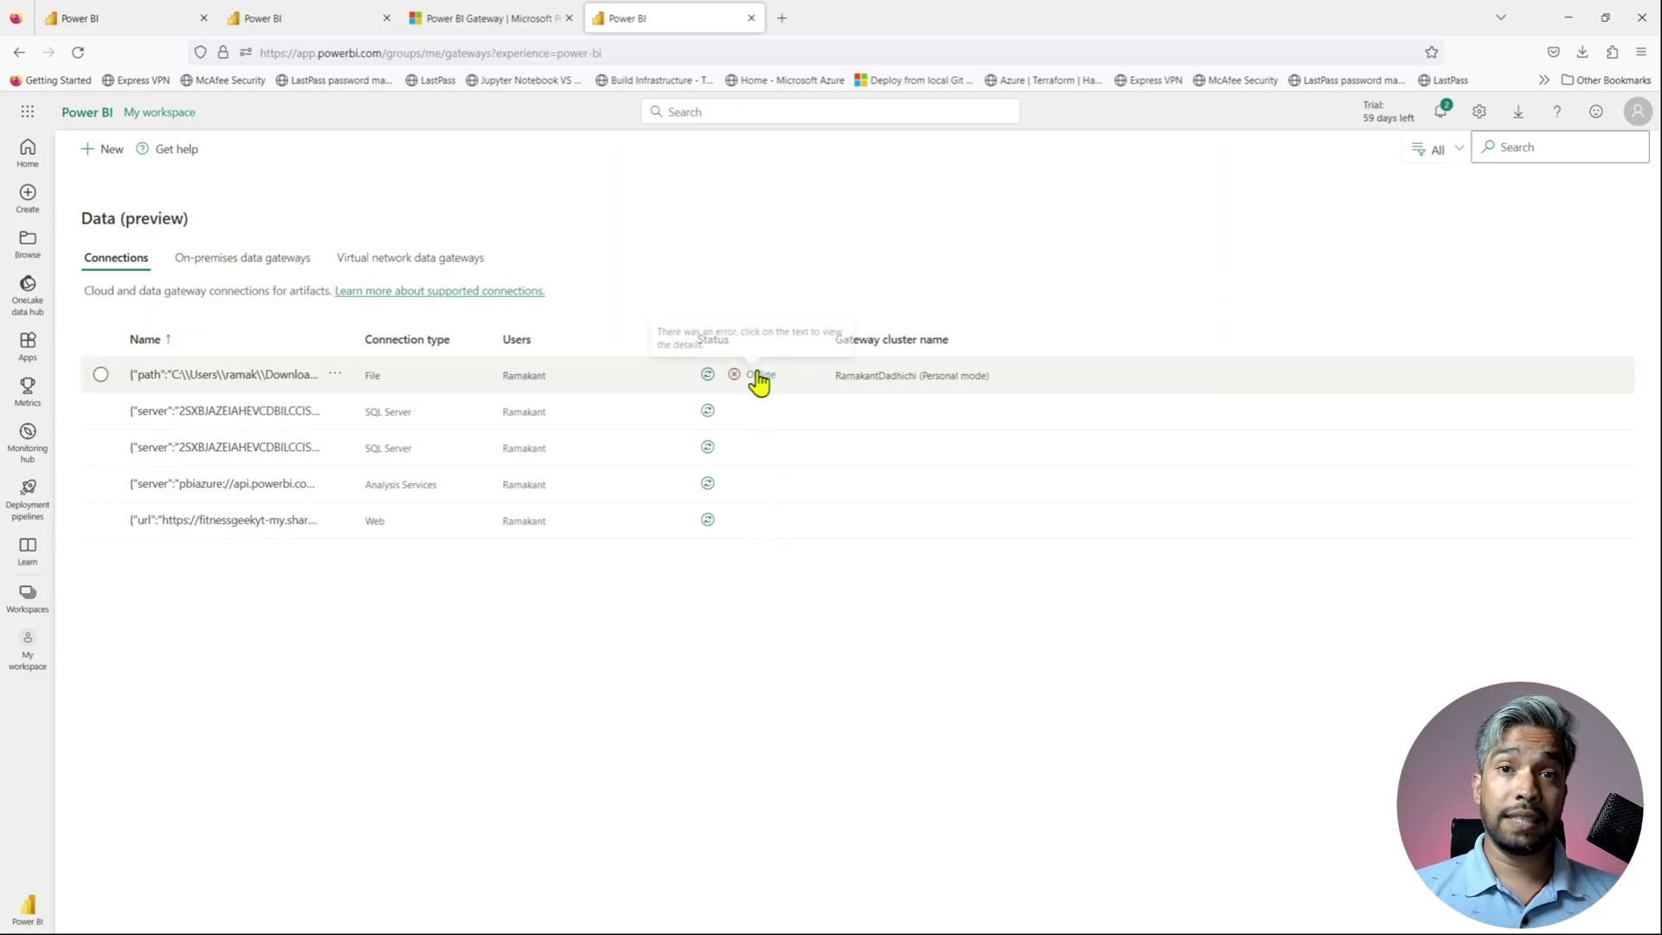
click(759, 377)
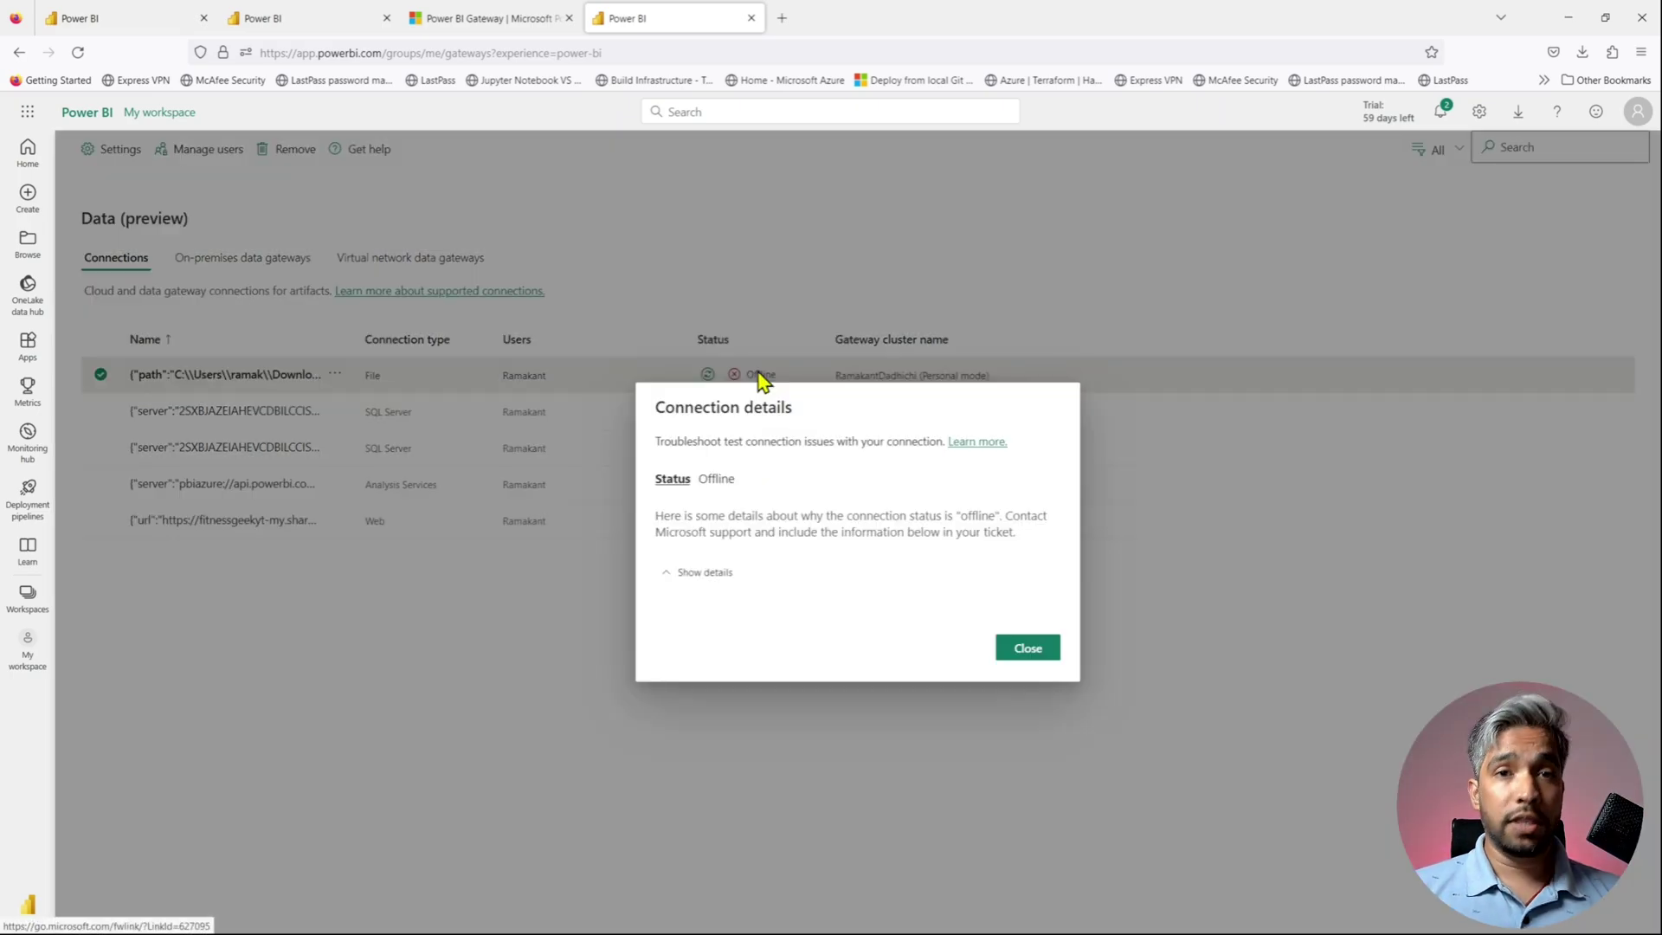
click(1026, 654)
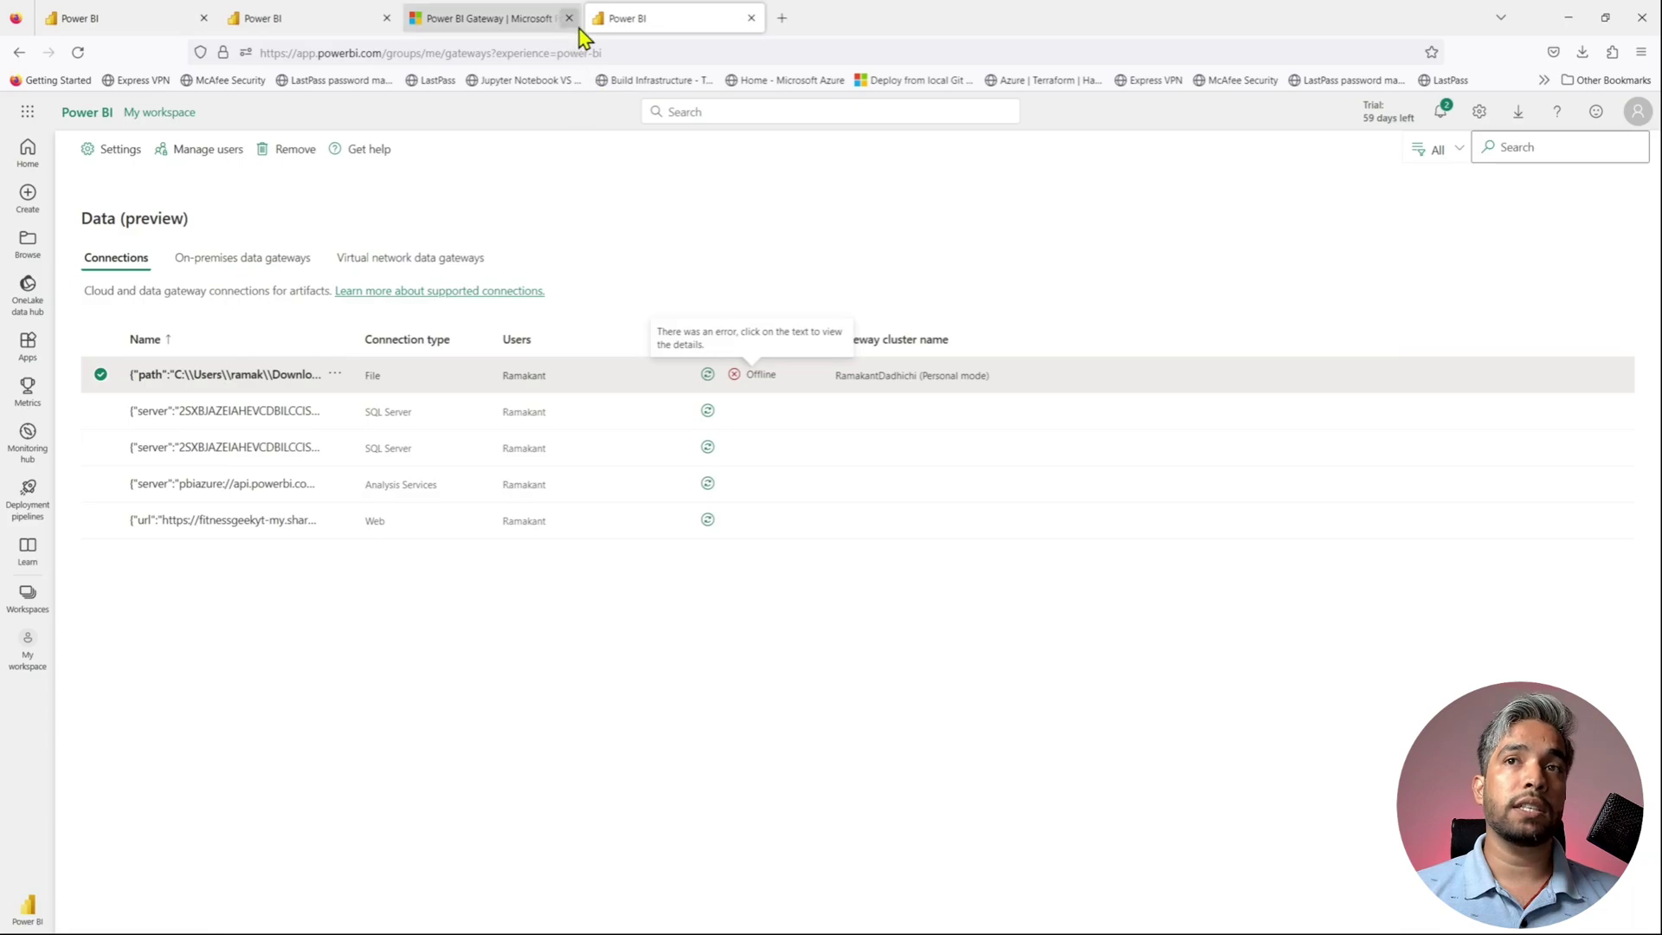
click(569, 17)
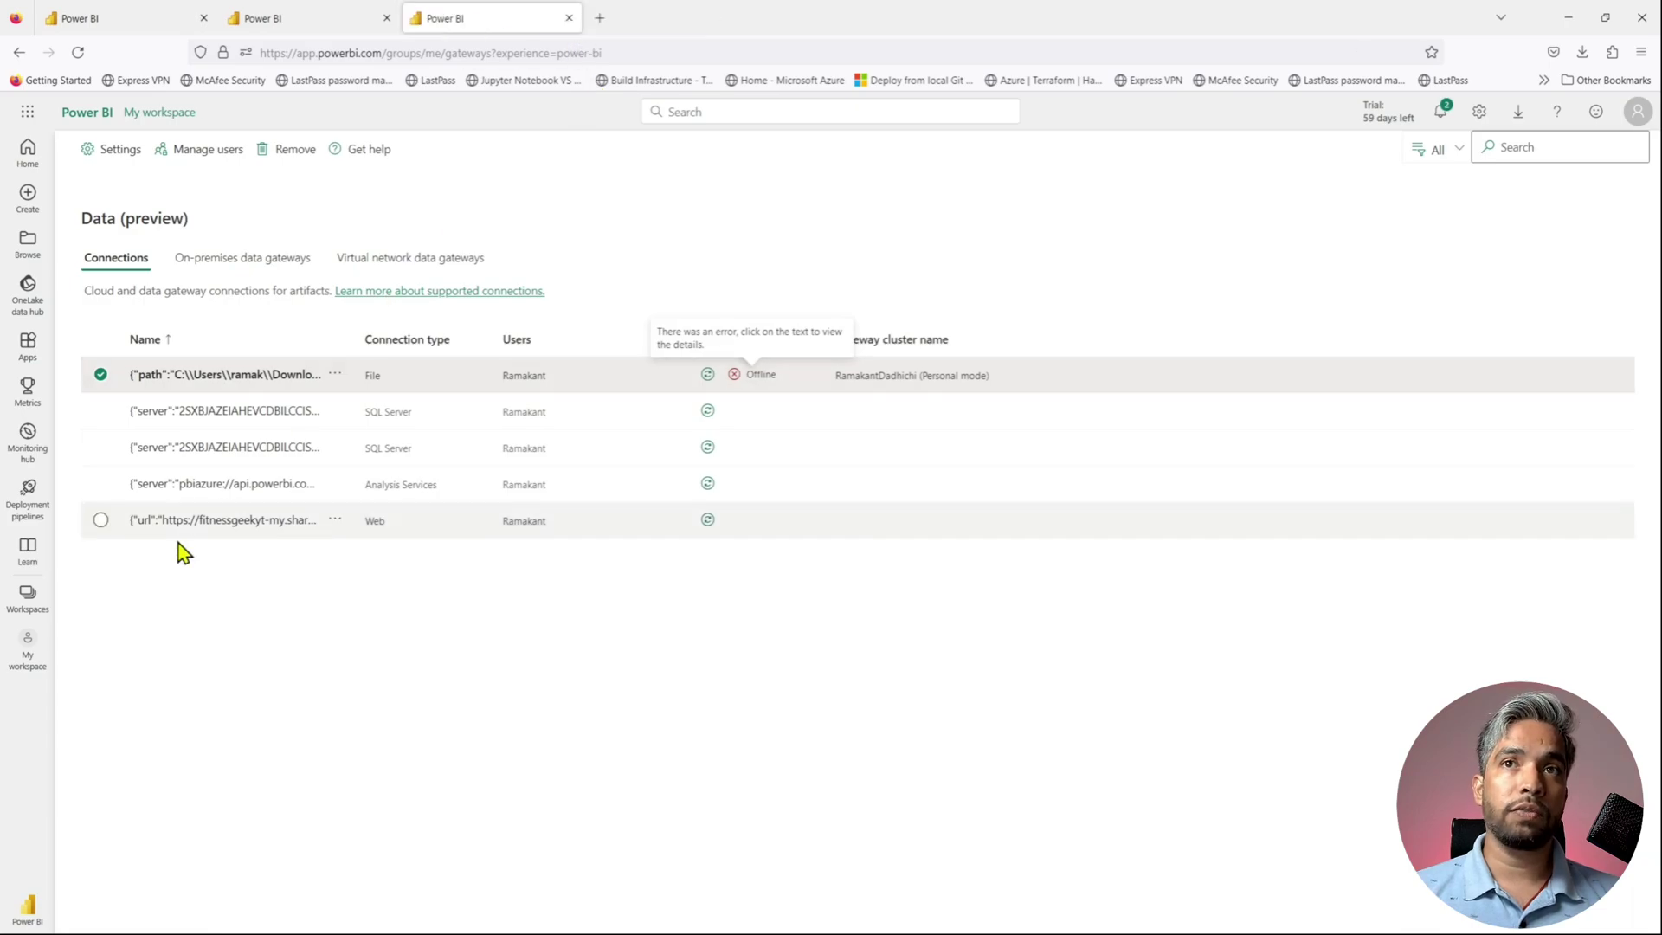
- Start an on-demand refresh of the financialreport dataset from My workspace
click(31, 658)
mouse_move(215, 638)
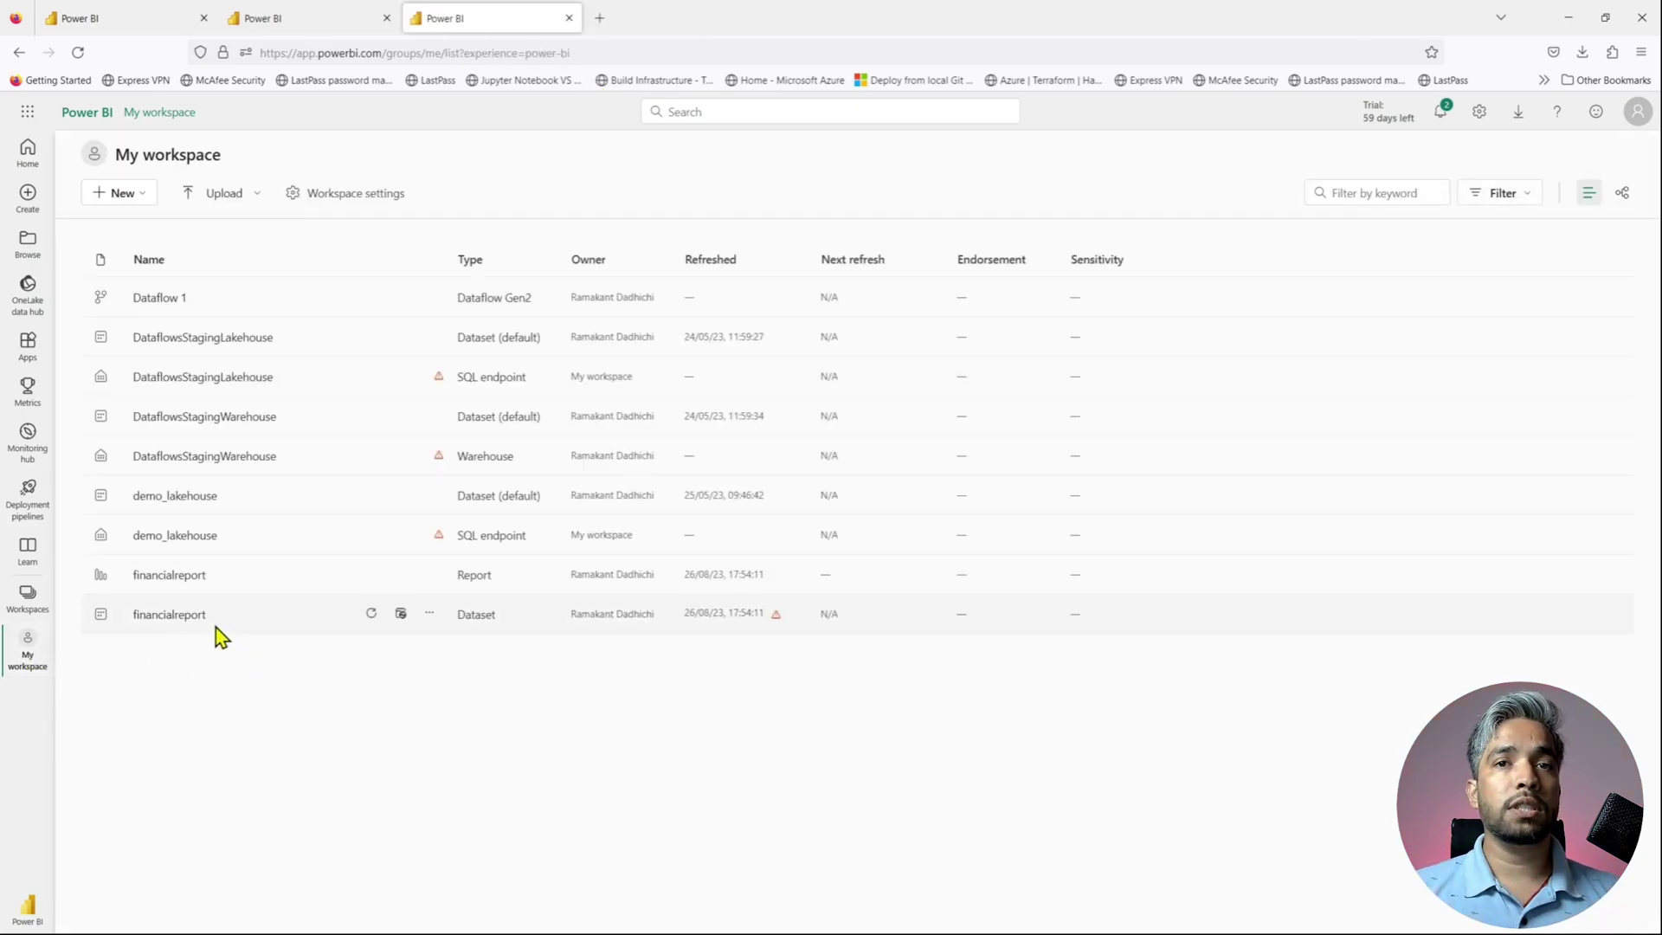
click(372, 614)
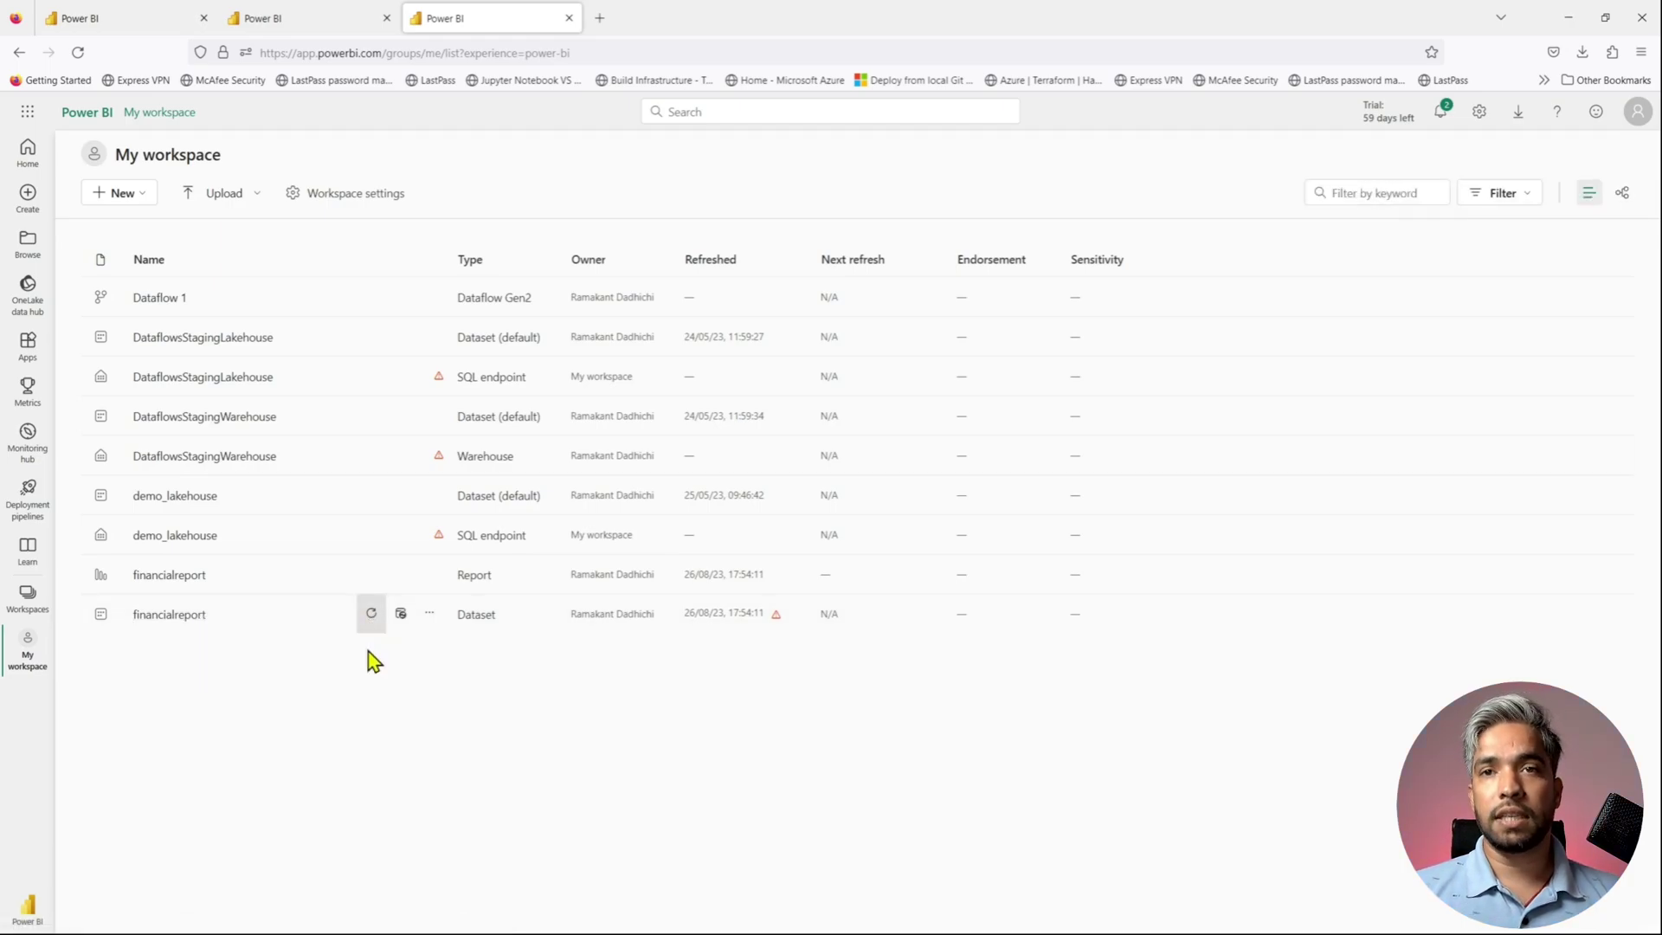
- In financialreport settings, reveal the missing-credentials refresh error and expand Gateway and cloud connections
click(430, 616)
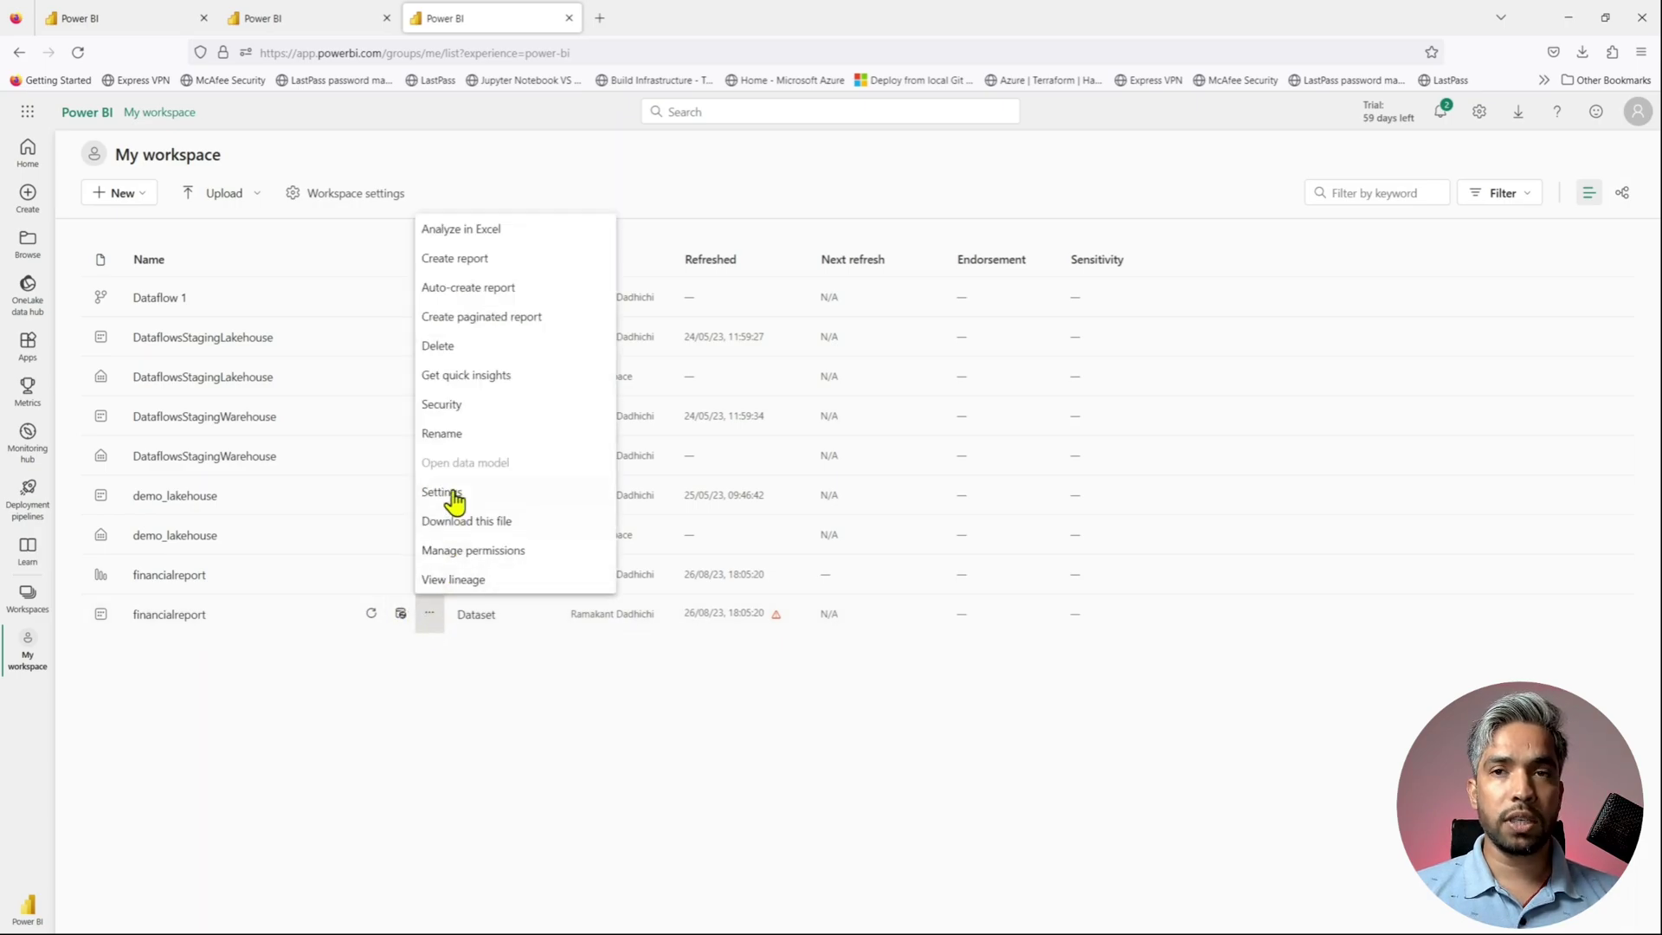
click(452, 491)
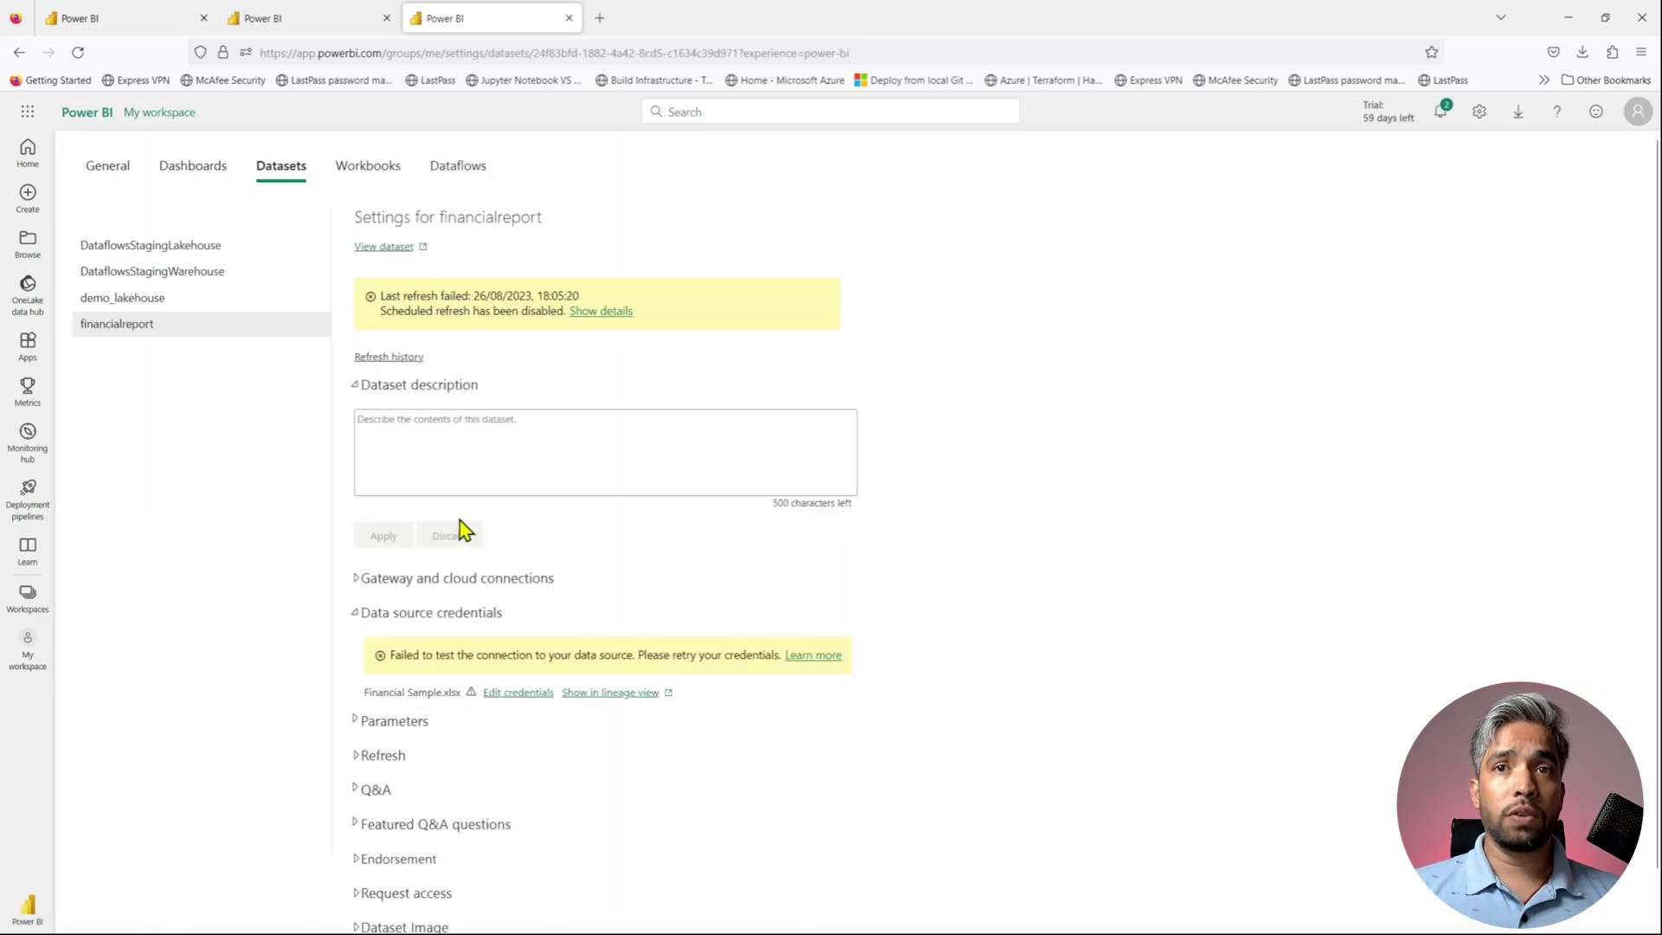
click(592, 316)
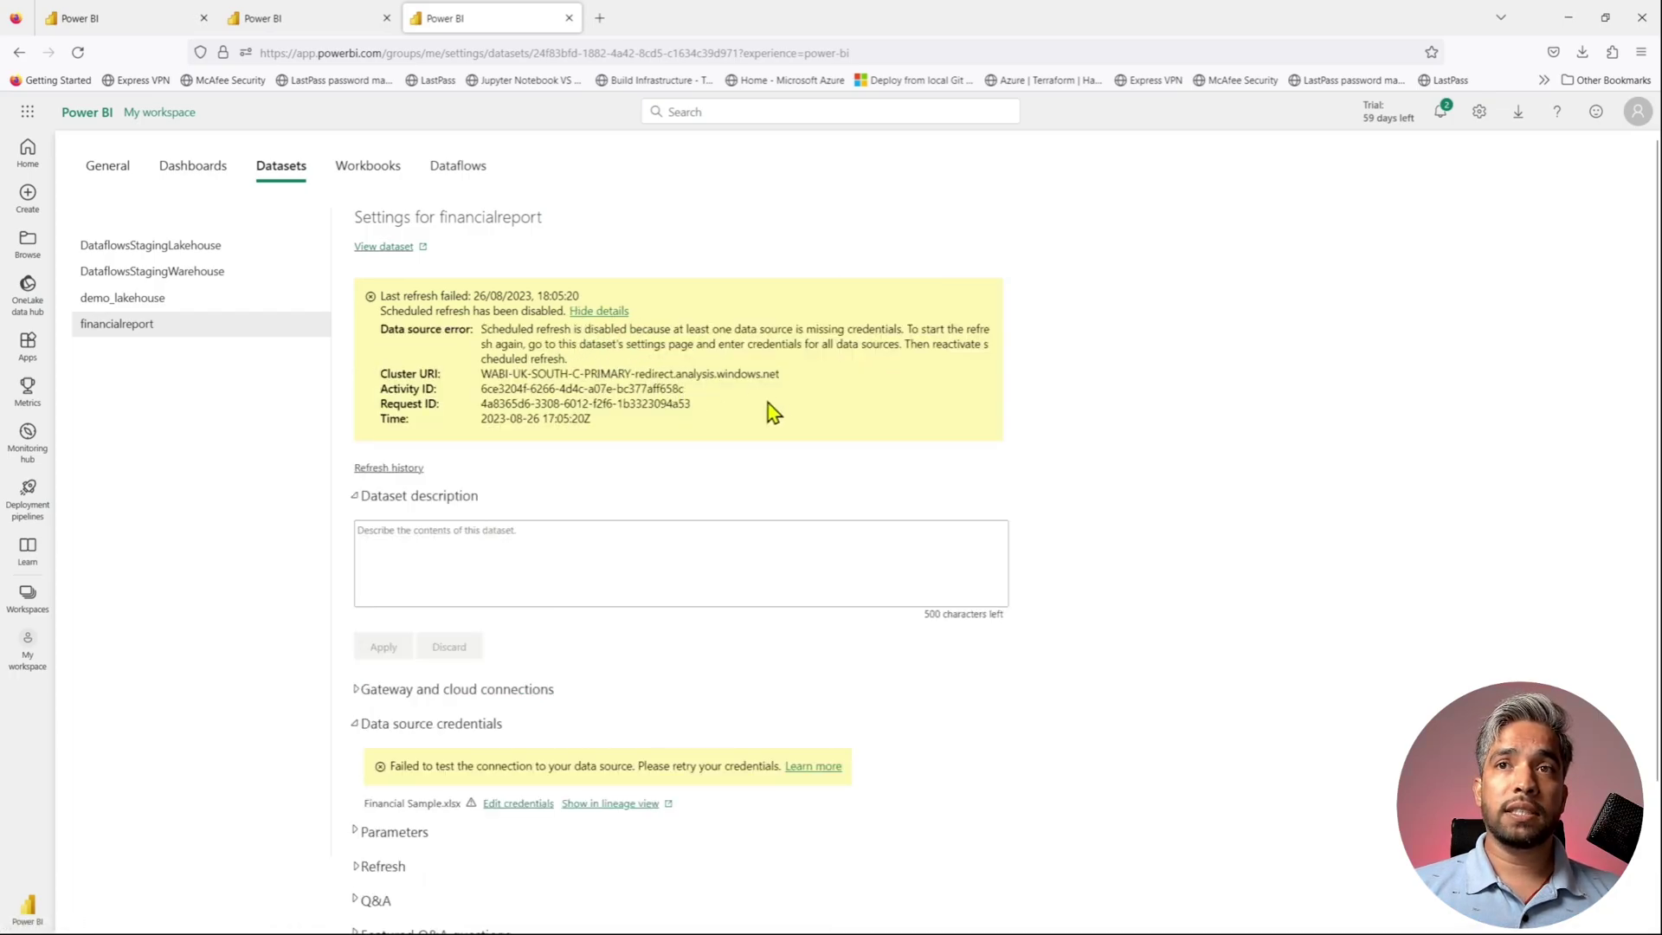
drag(903, 330, 734, 330)
scroll(662, 545, down, 2)
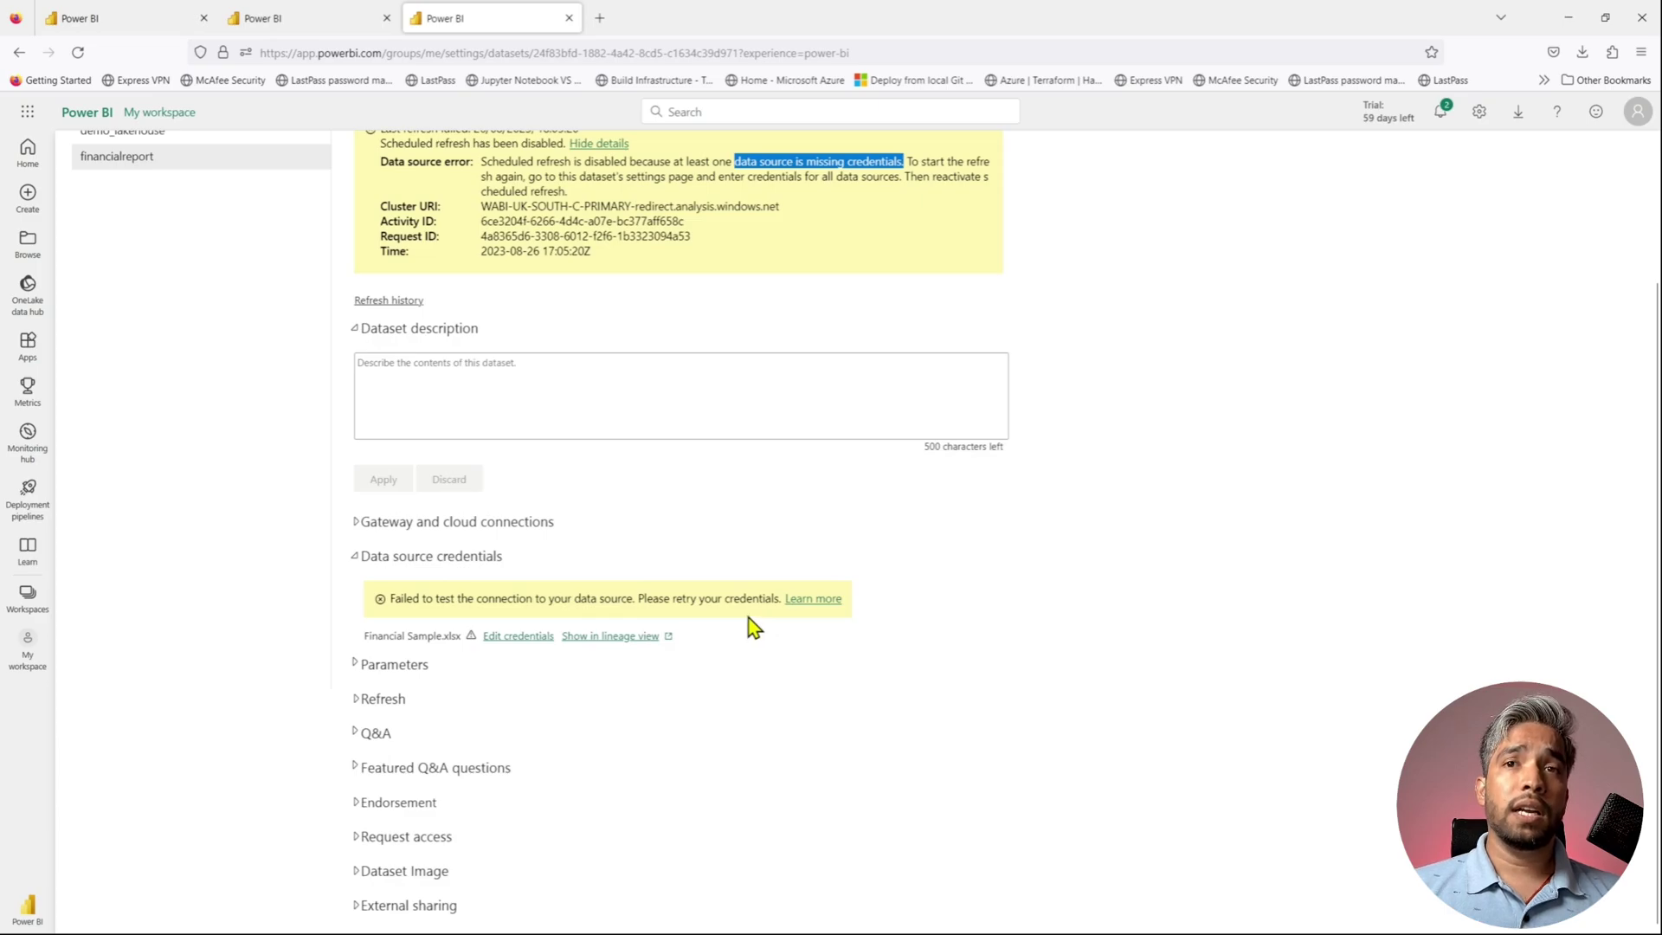
click(358, 524)
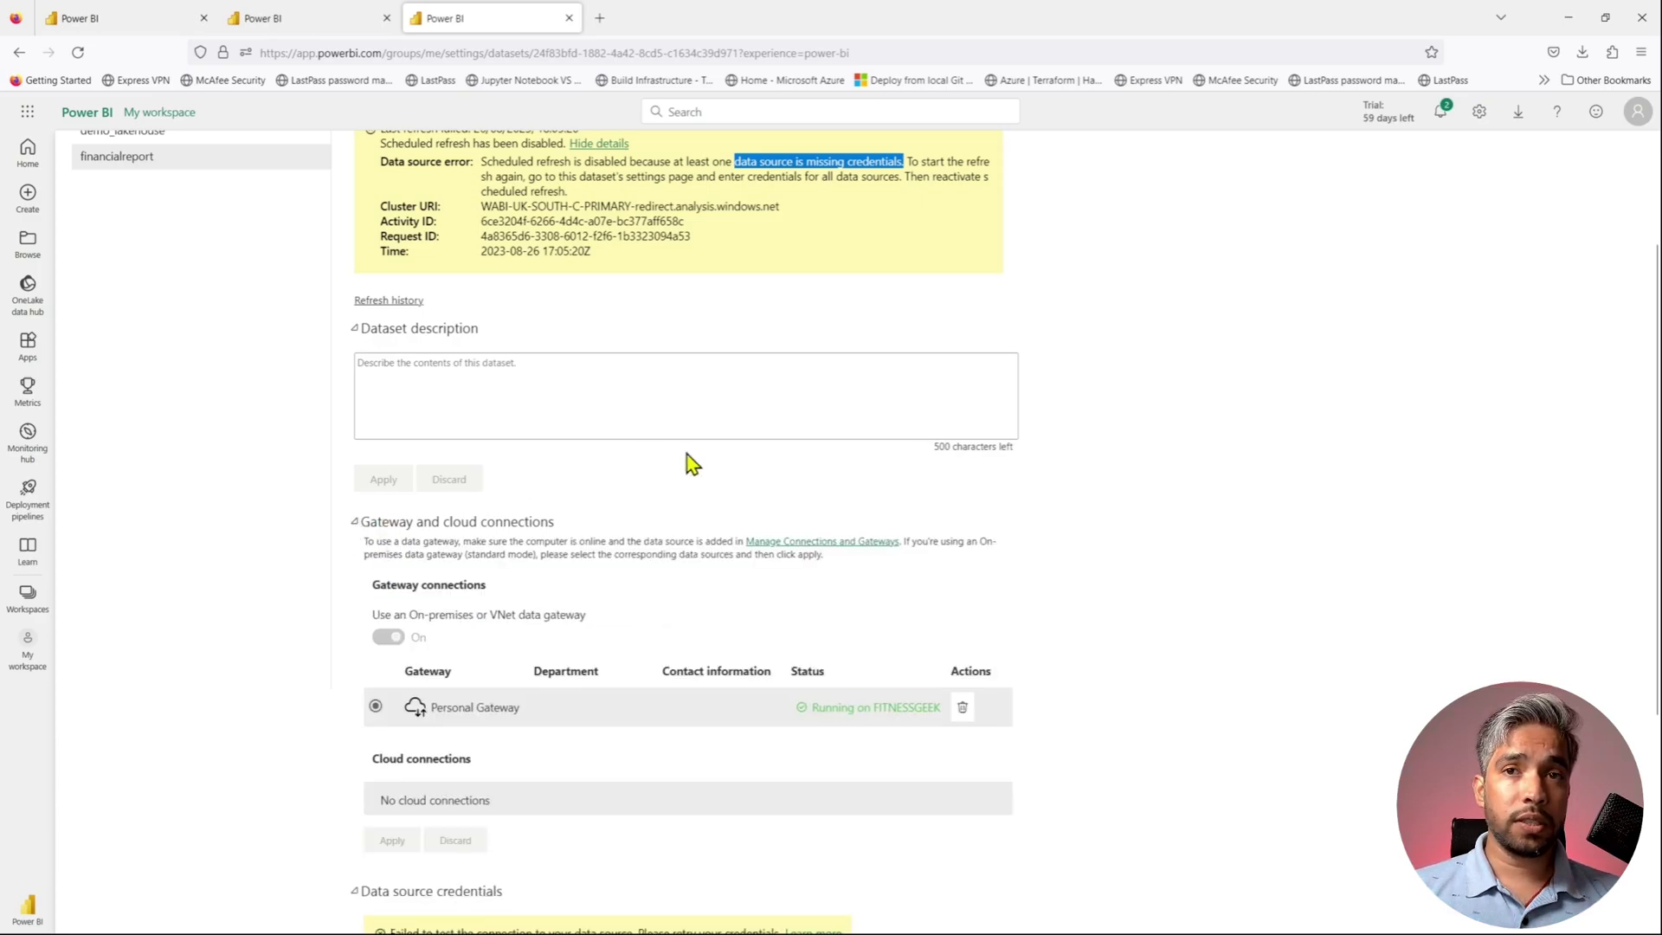
scroll(747, 505, down, 2)
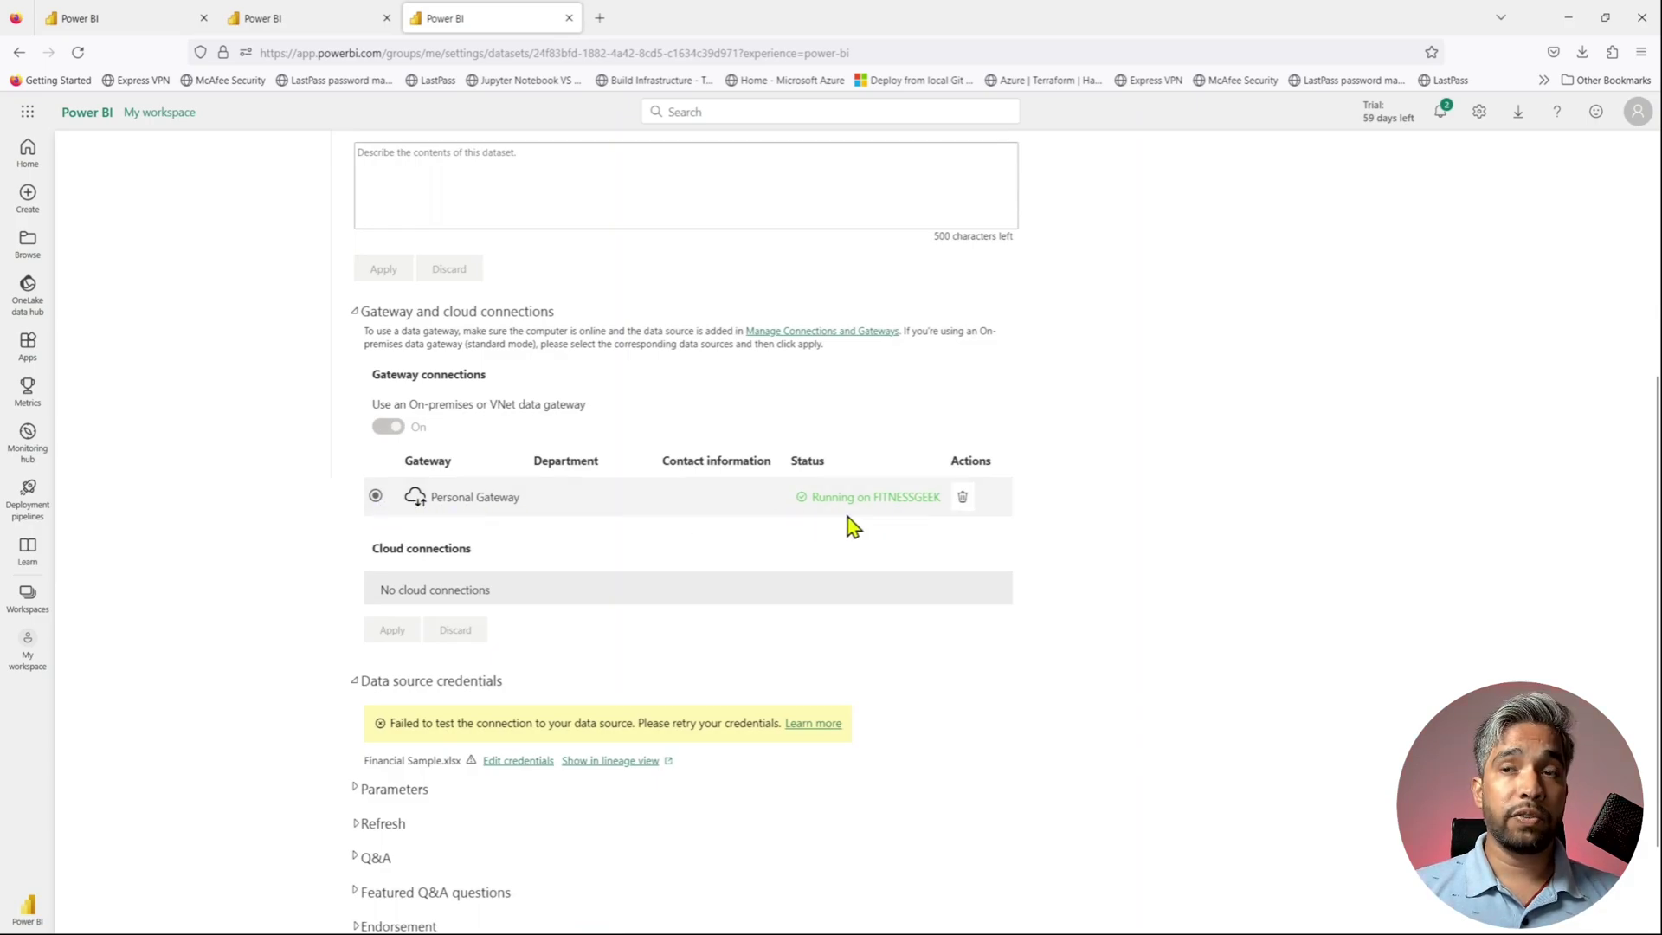
scroll(678, 572, down, 1)
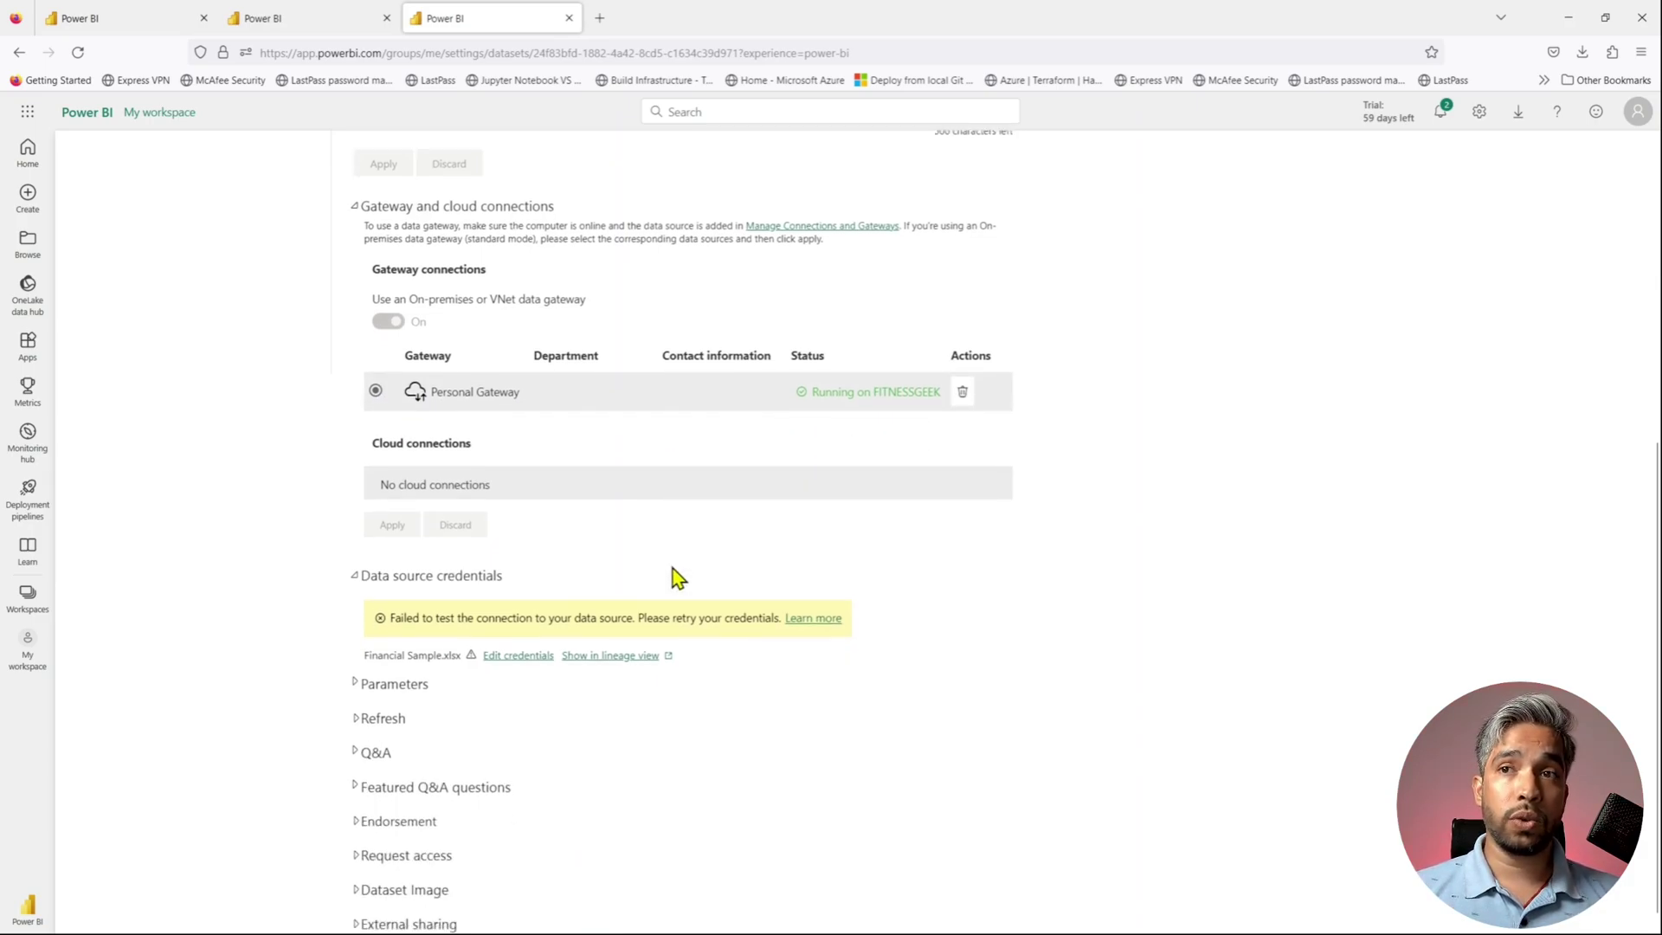
- Save Financial Sample.xlsx credentials with Windows without impersonation and Organizational privacy level
click(510, 658)
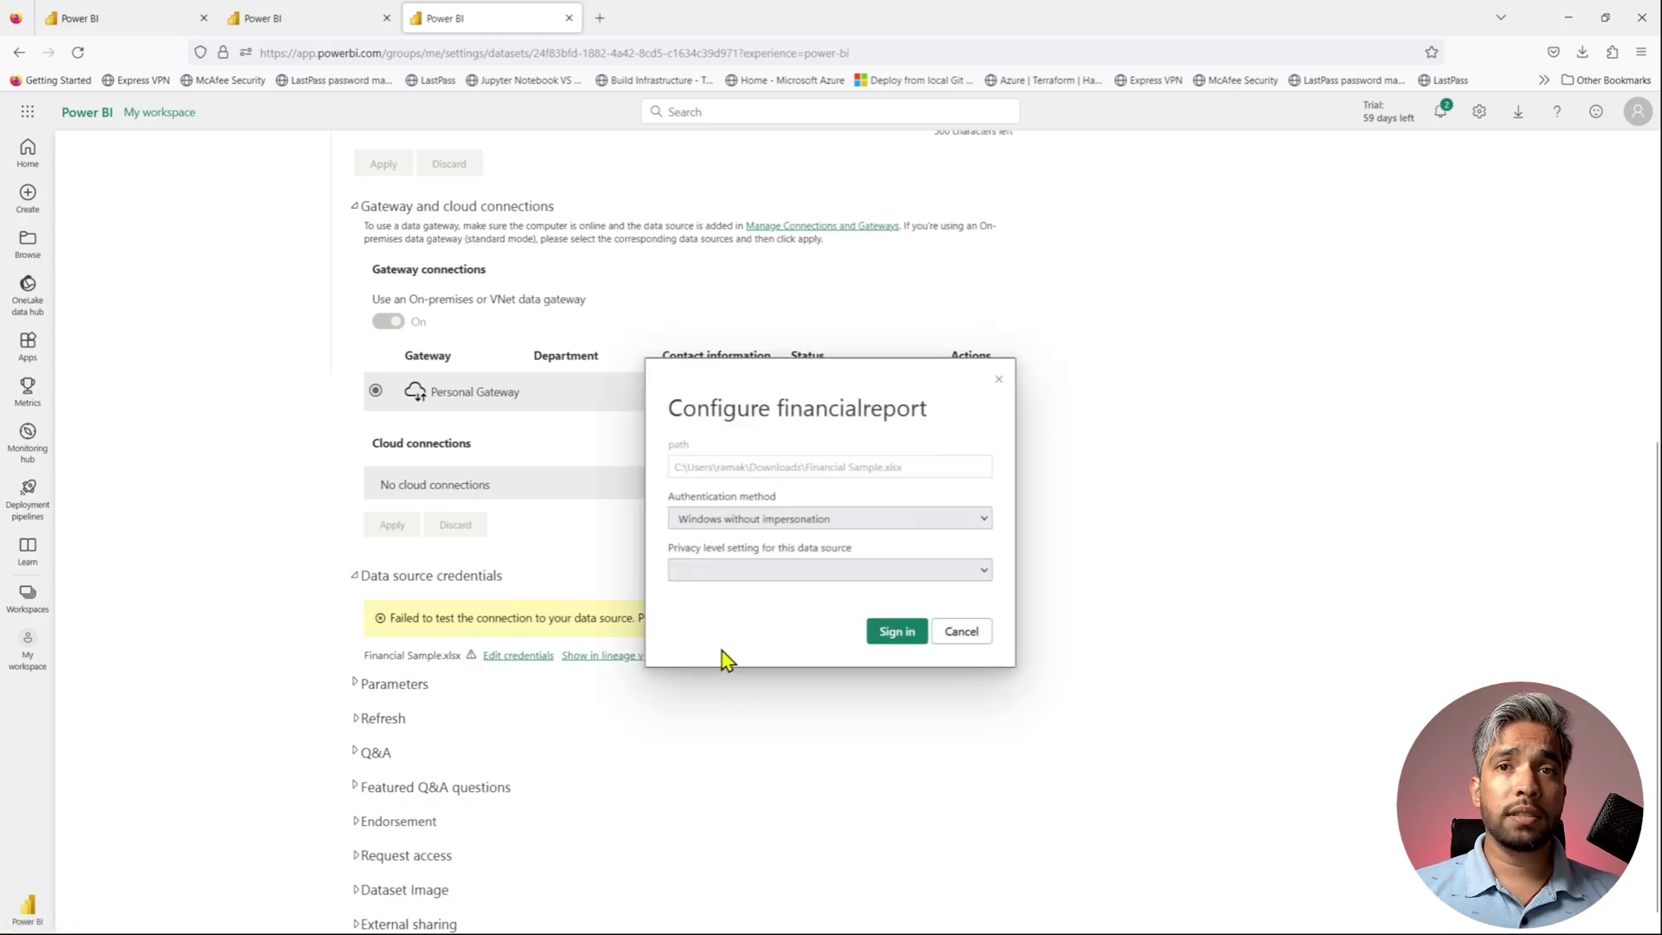
click(852, 523)
click(853, 523)
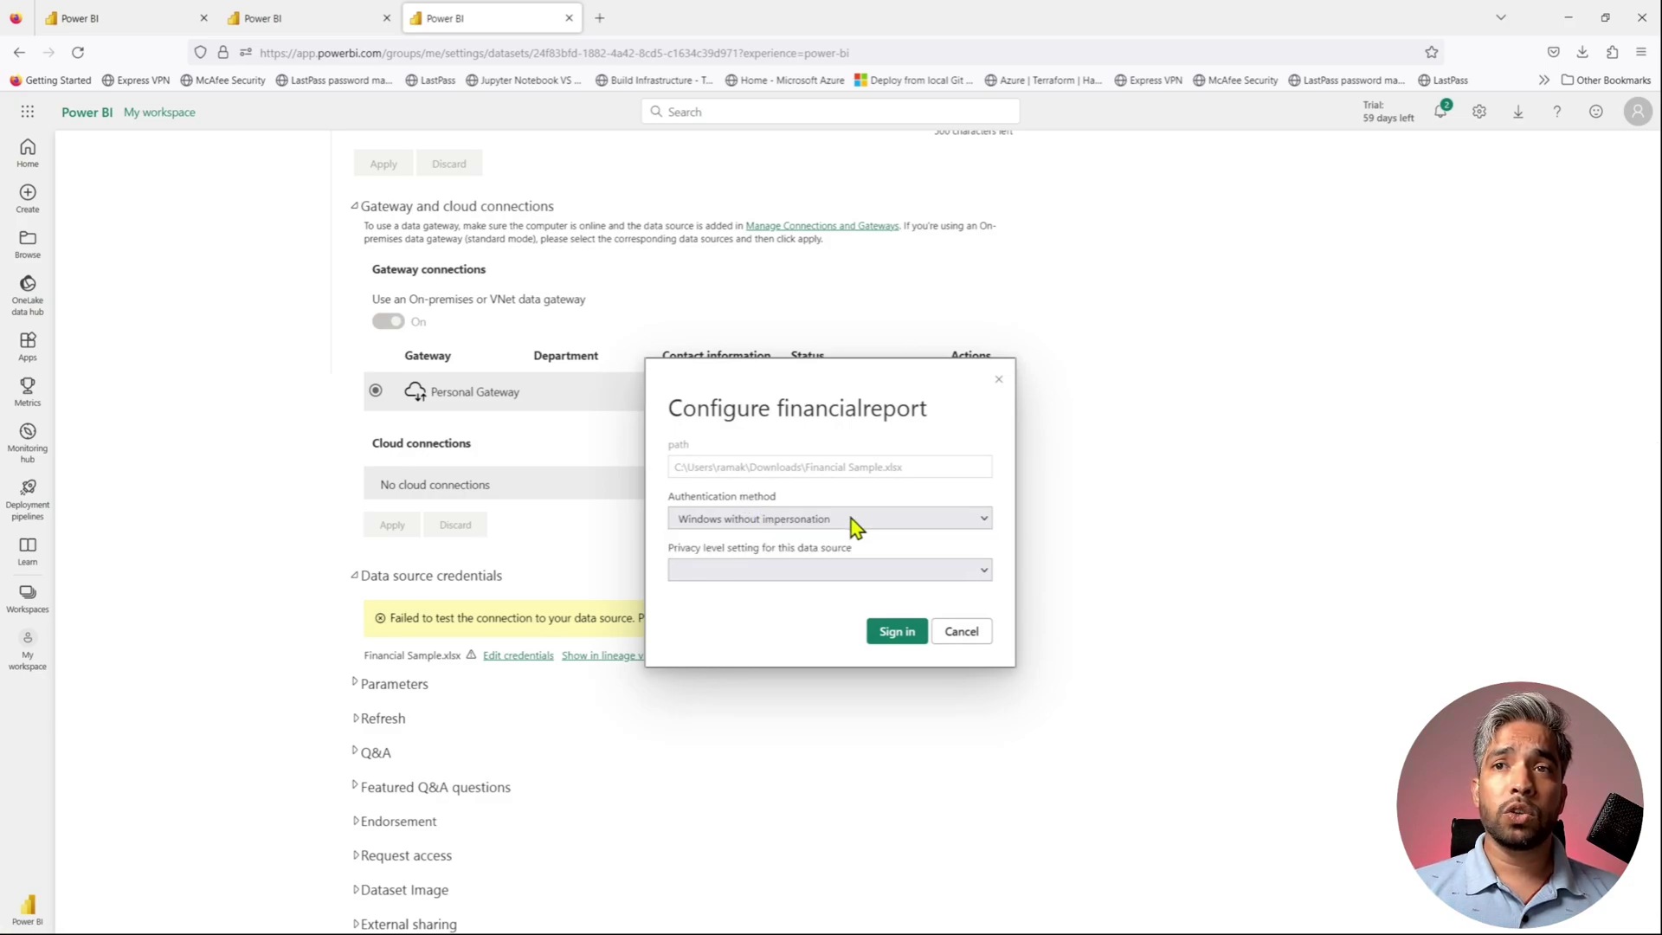
click(875, 572)
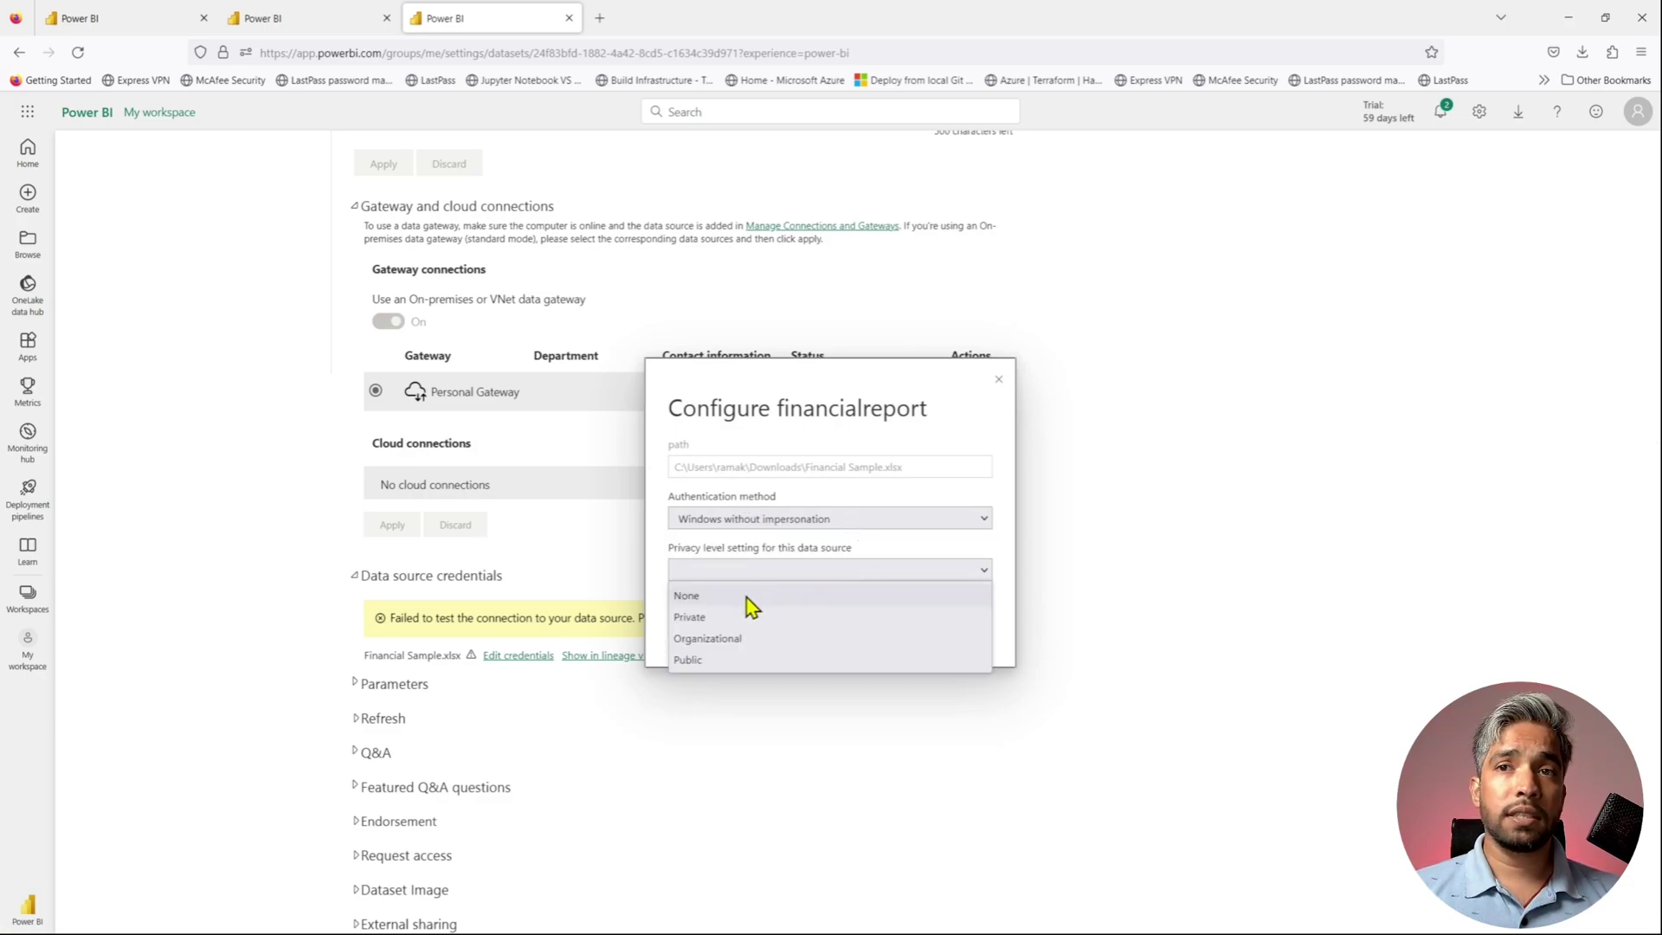
click(742, 643)
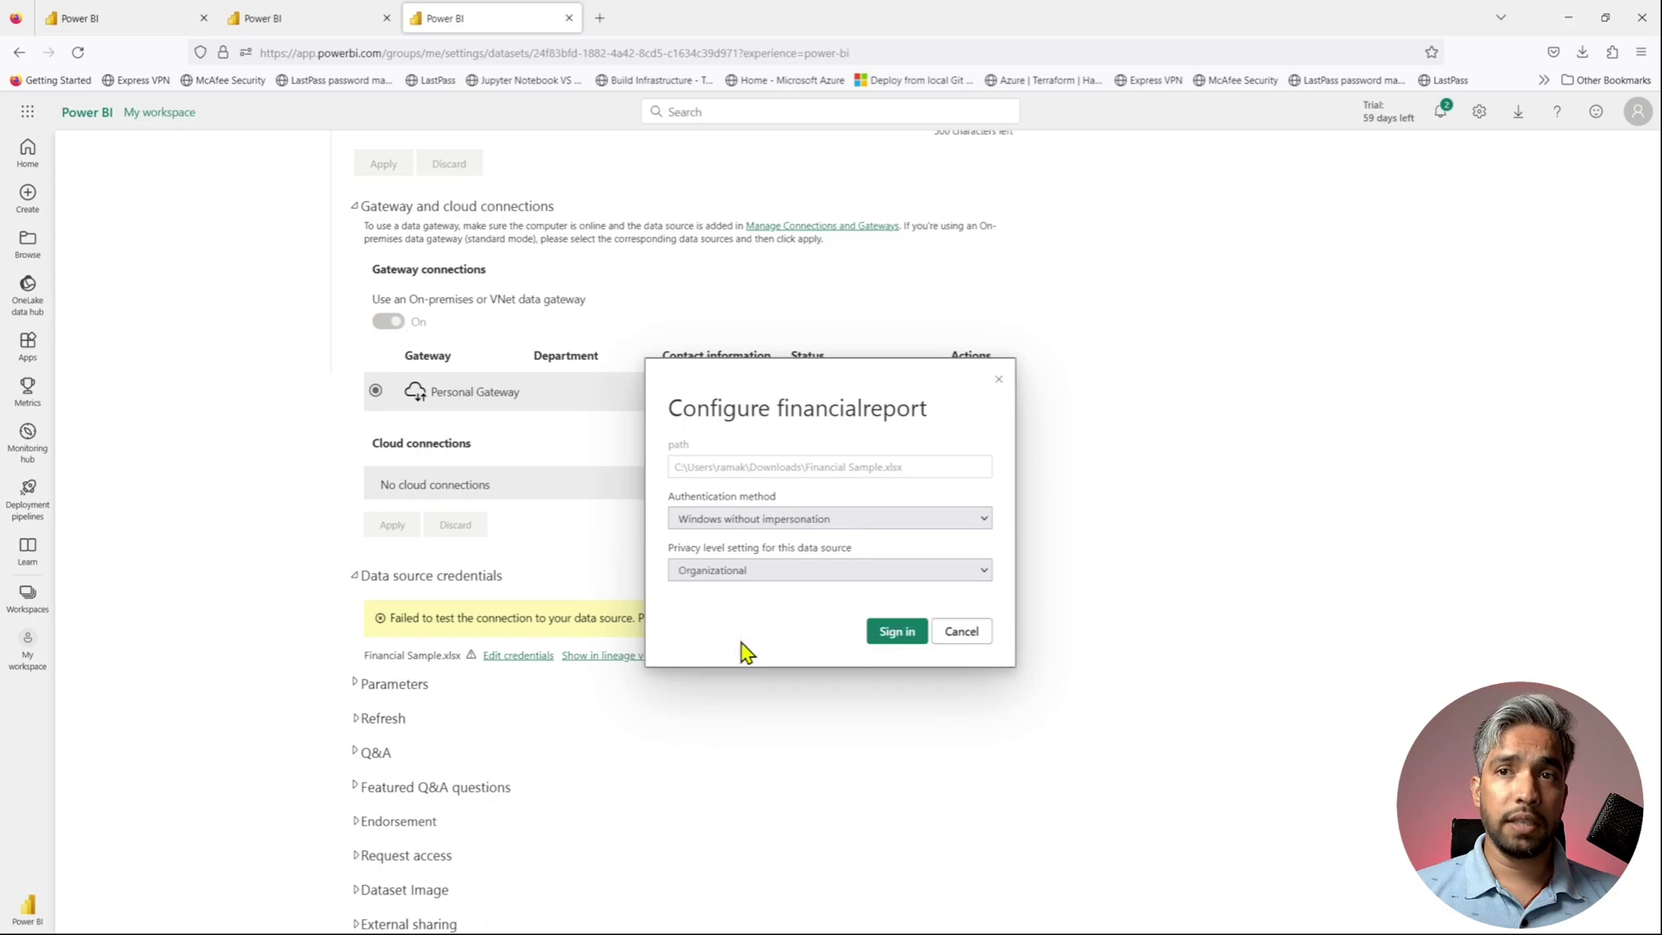
click(901, 639)
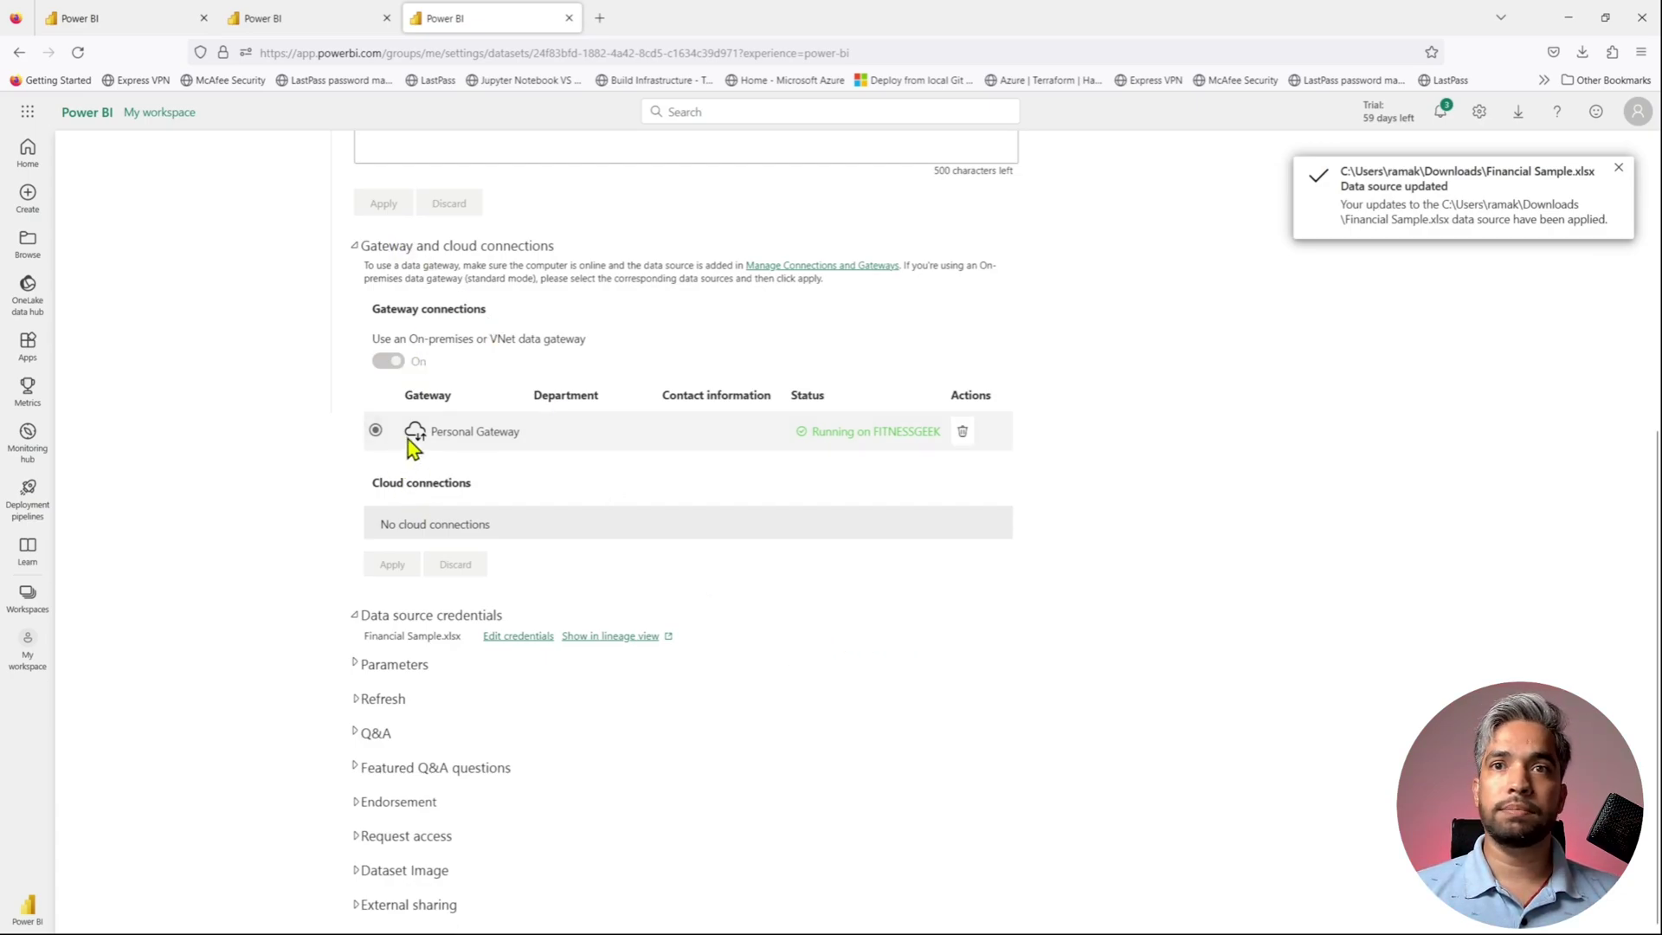
- Confirm the Personal Gateway serves the dataset and return to the top of settings
drag(542, 433, 427, 433)
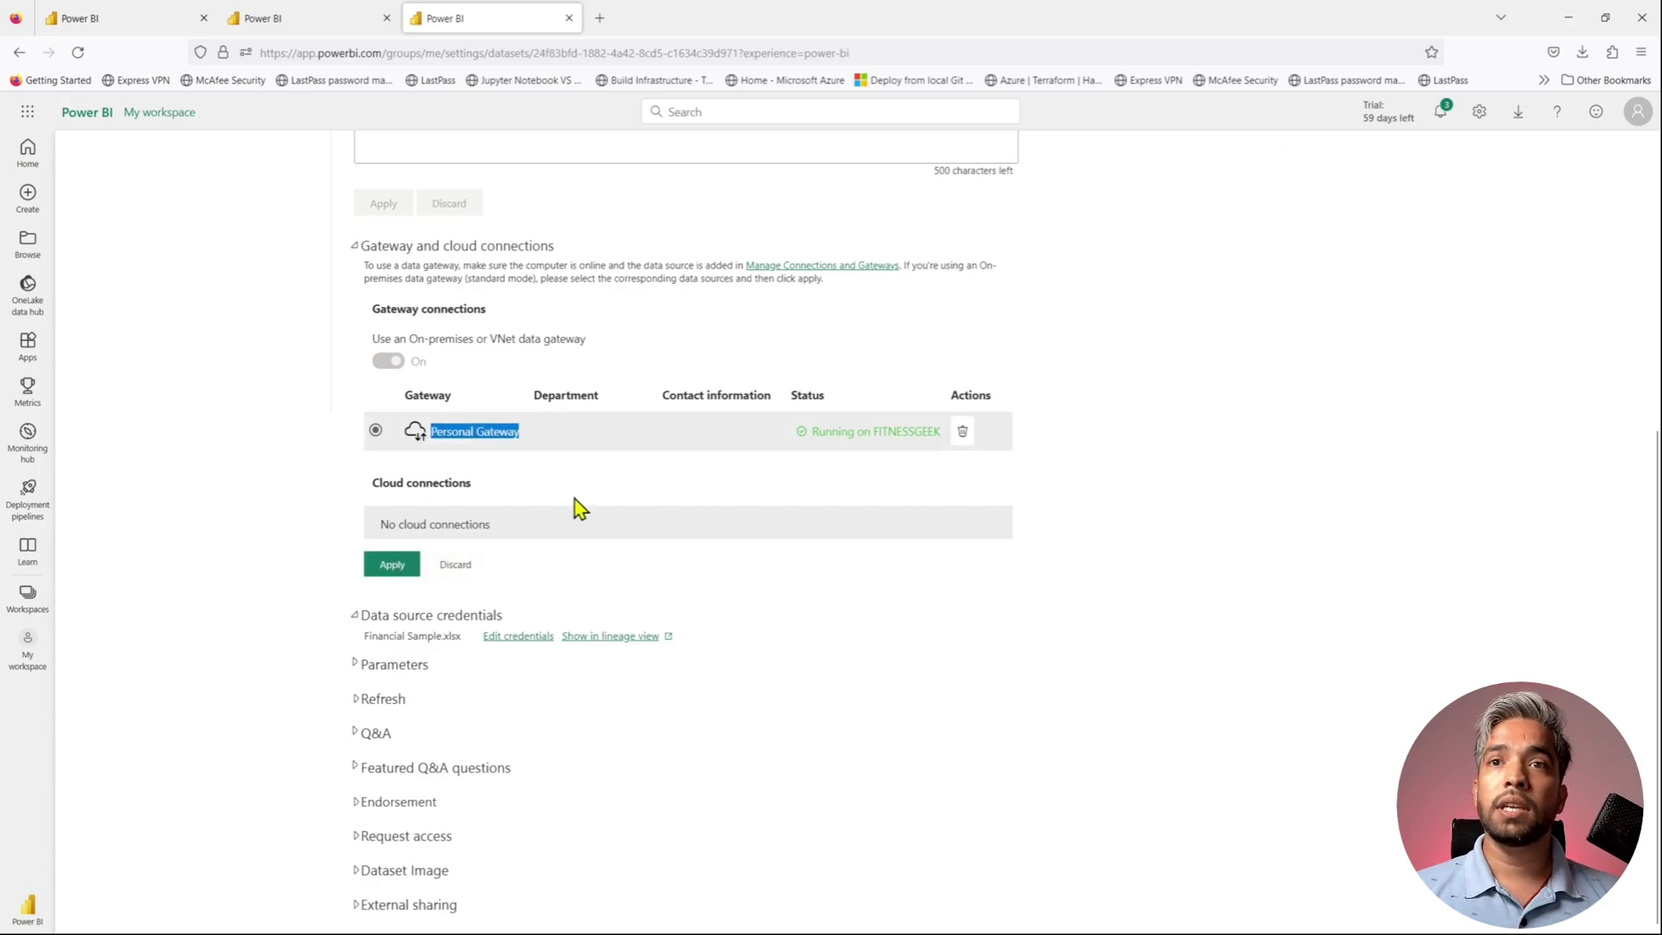
scroll(673, 677, up, 1)
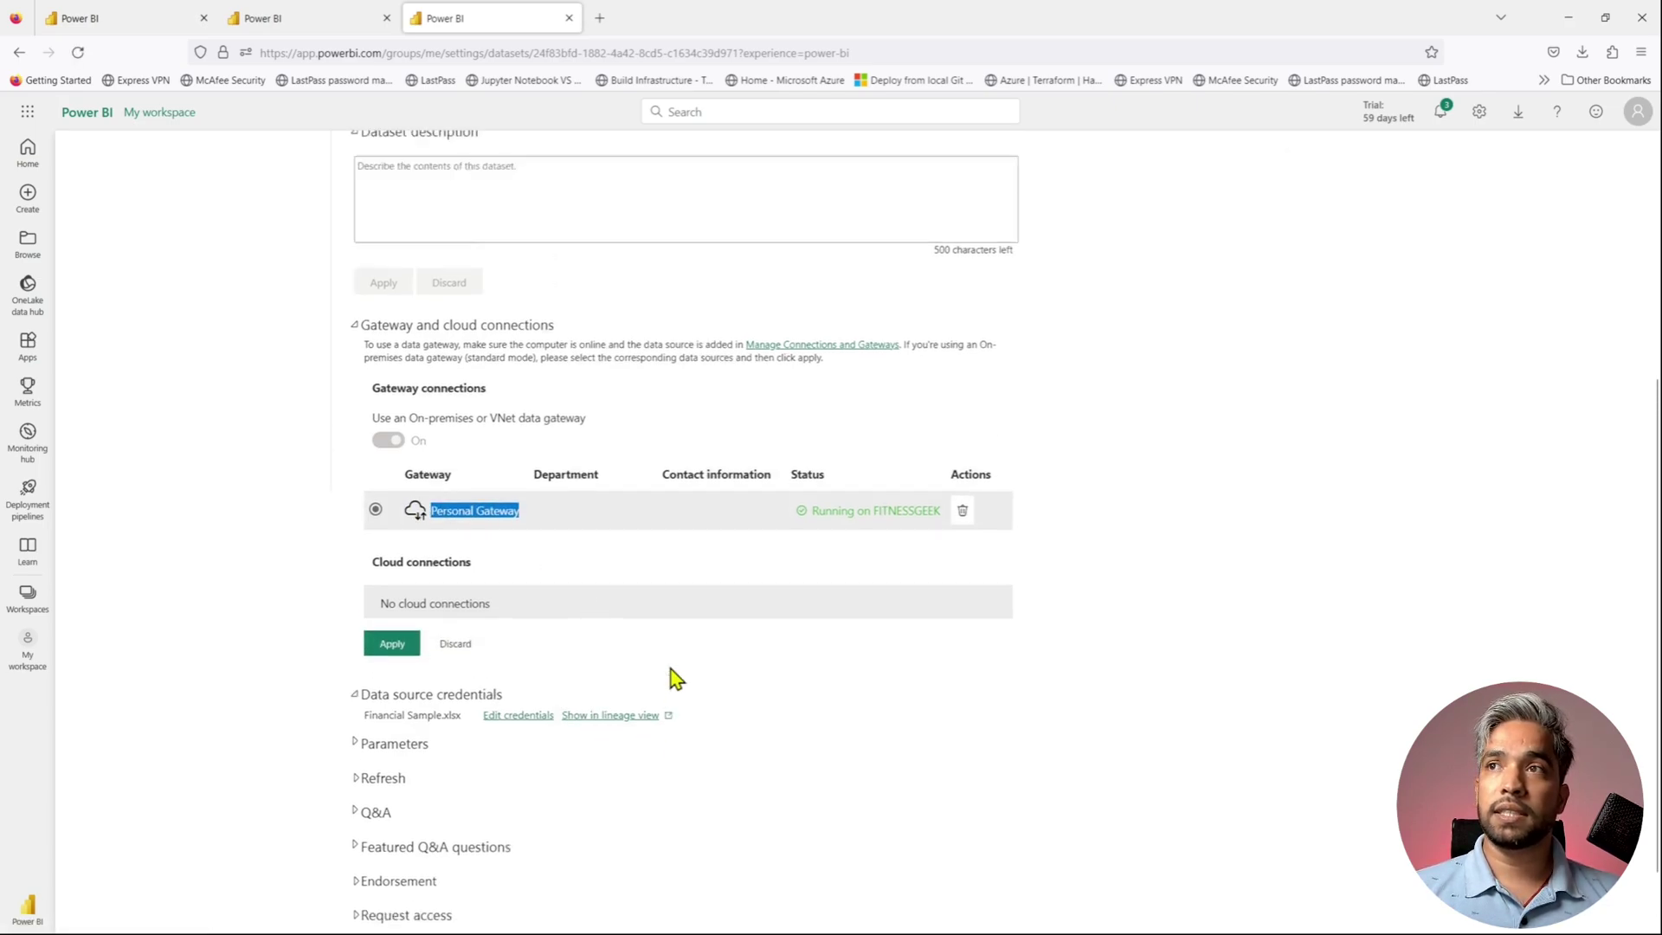
scroll(674, 677, up, 5)
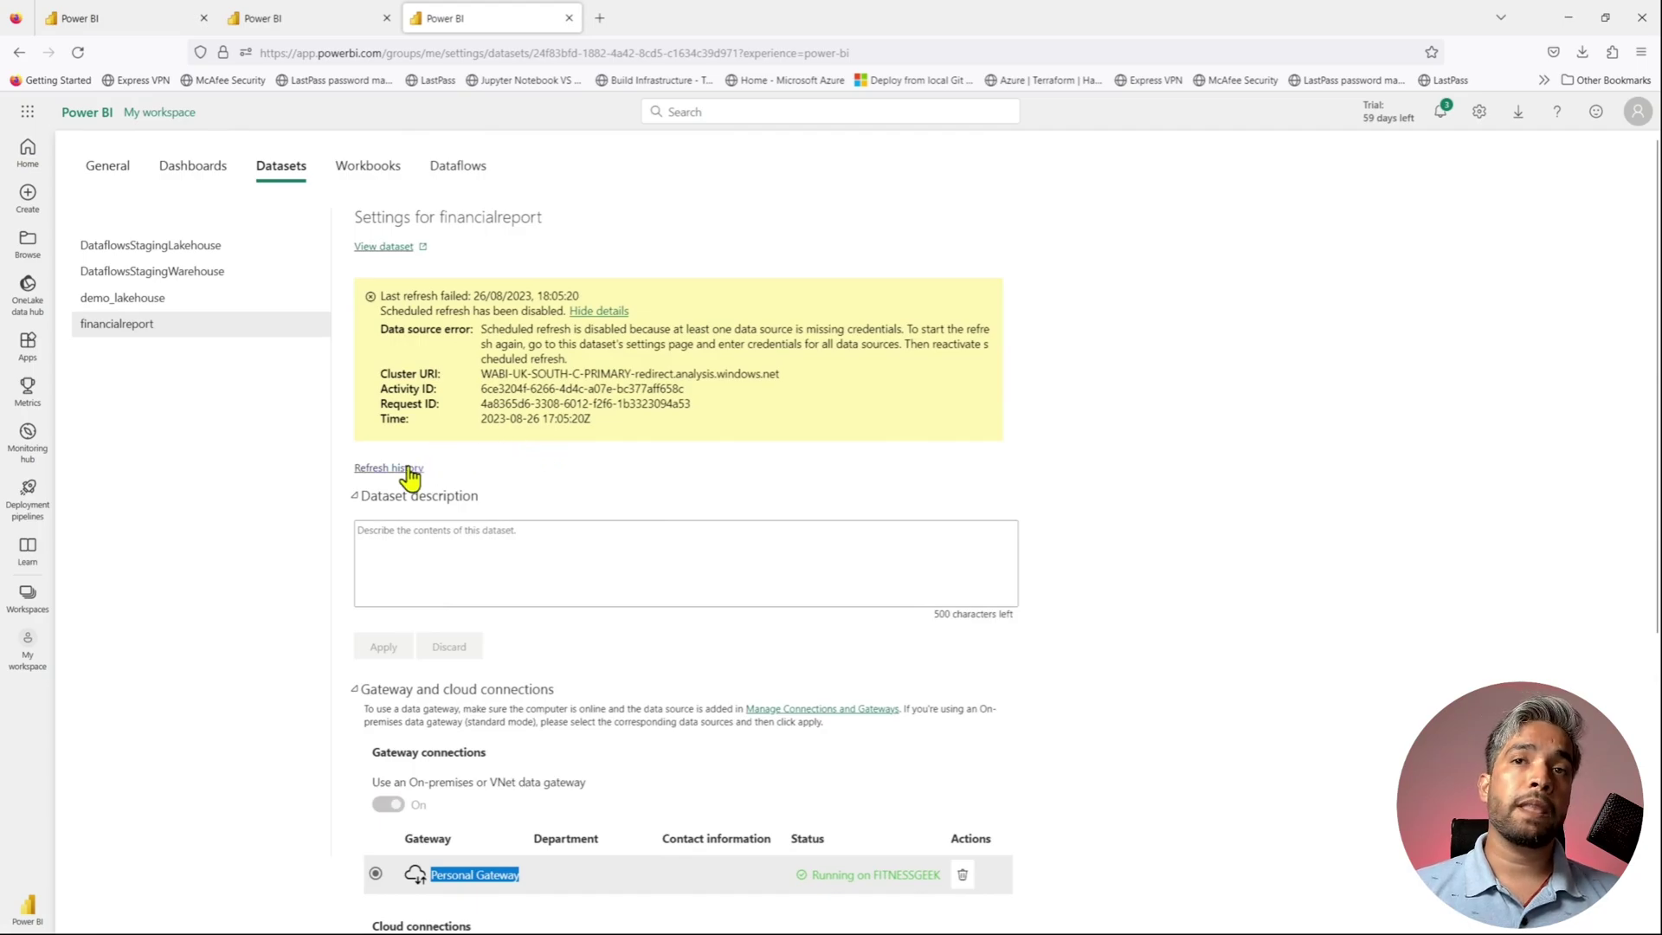
- Review the failed runs in financialreport's refresh history, then close it
click(413, 472)
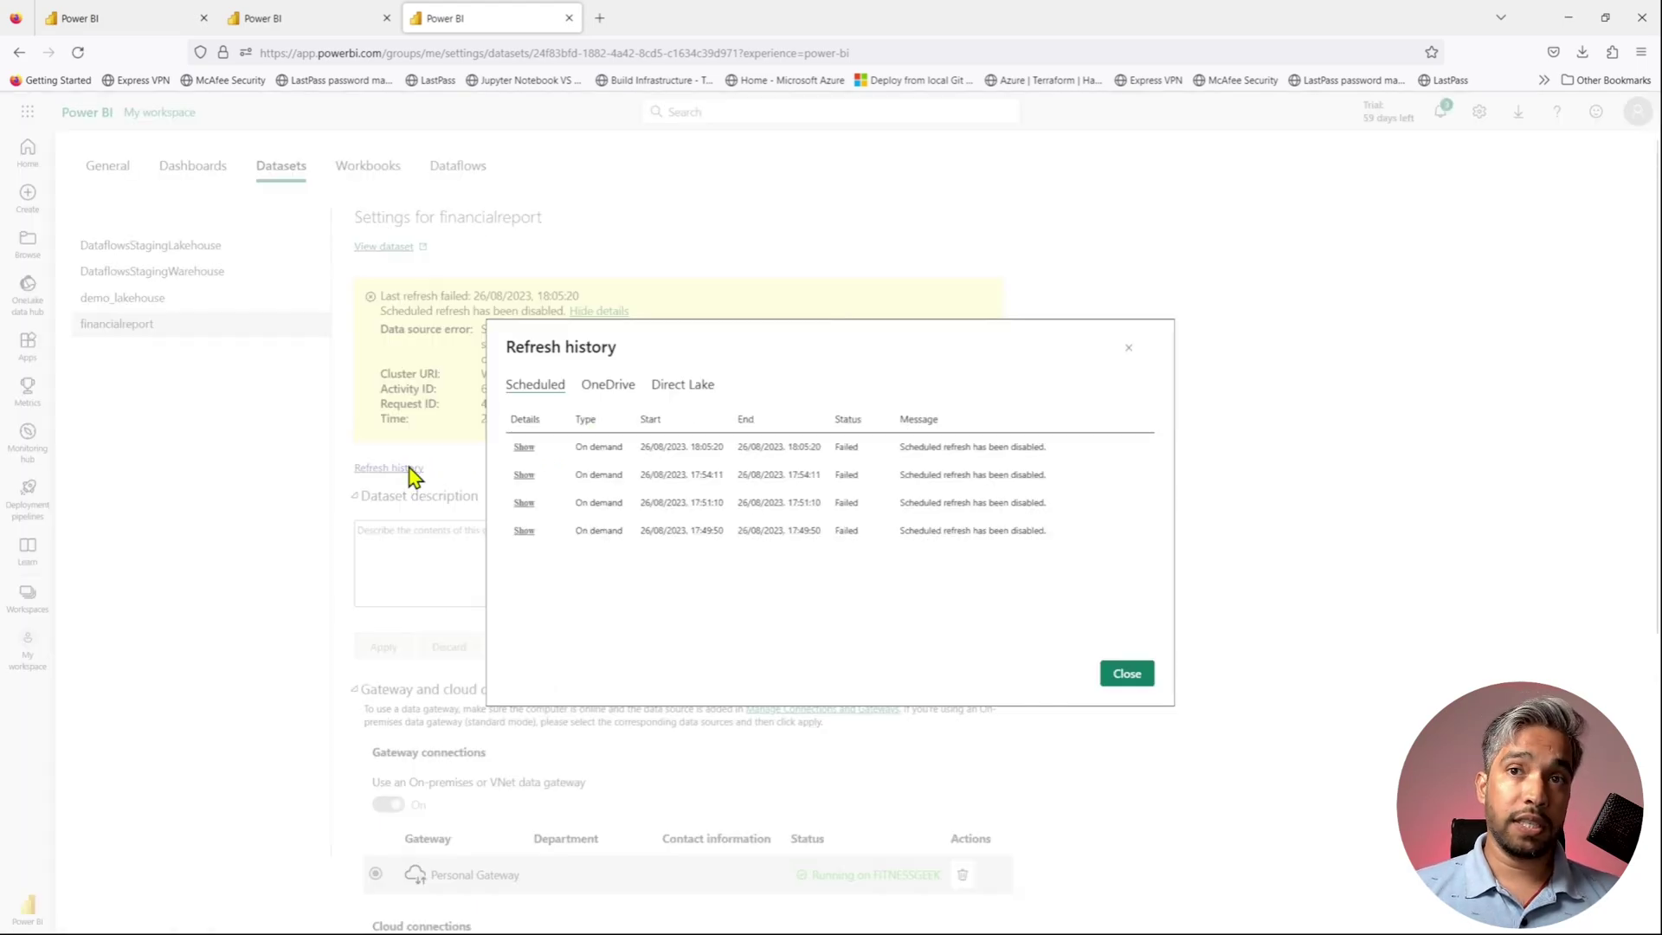
click(1130, 673)
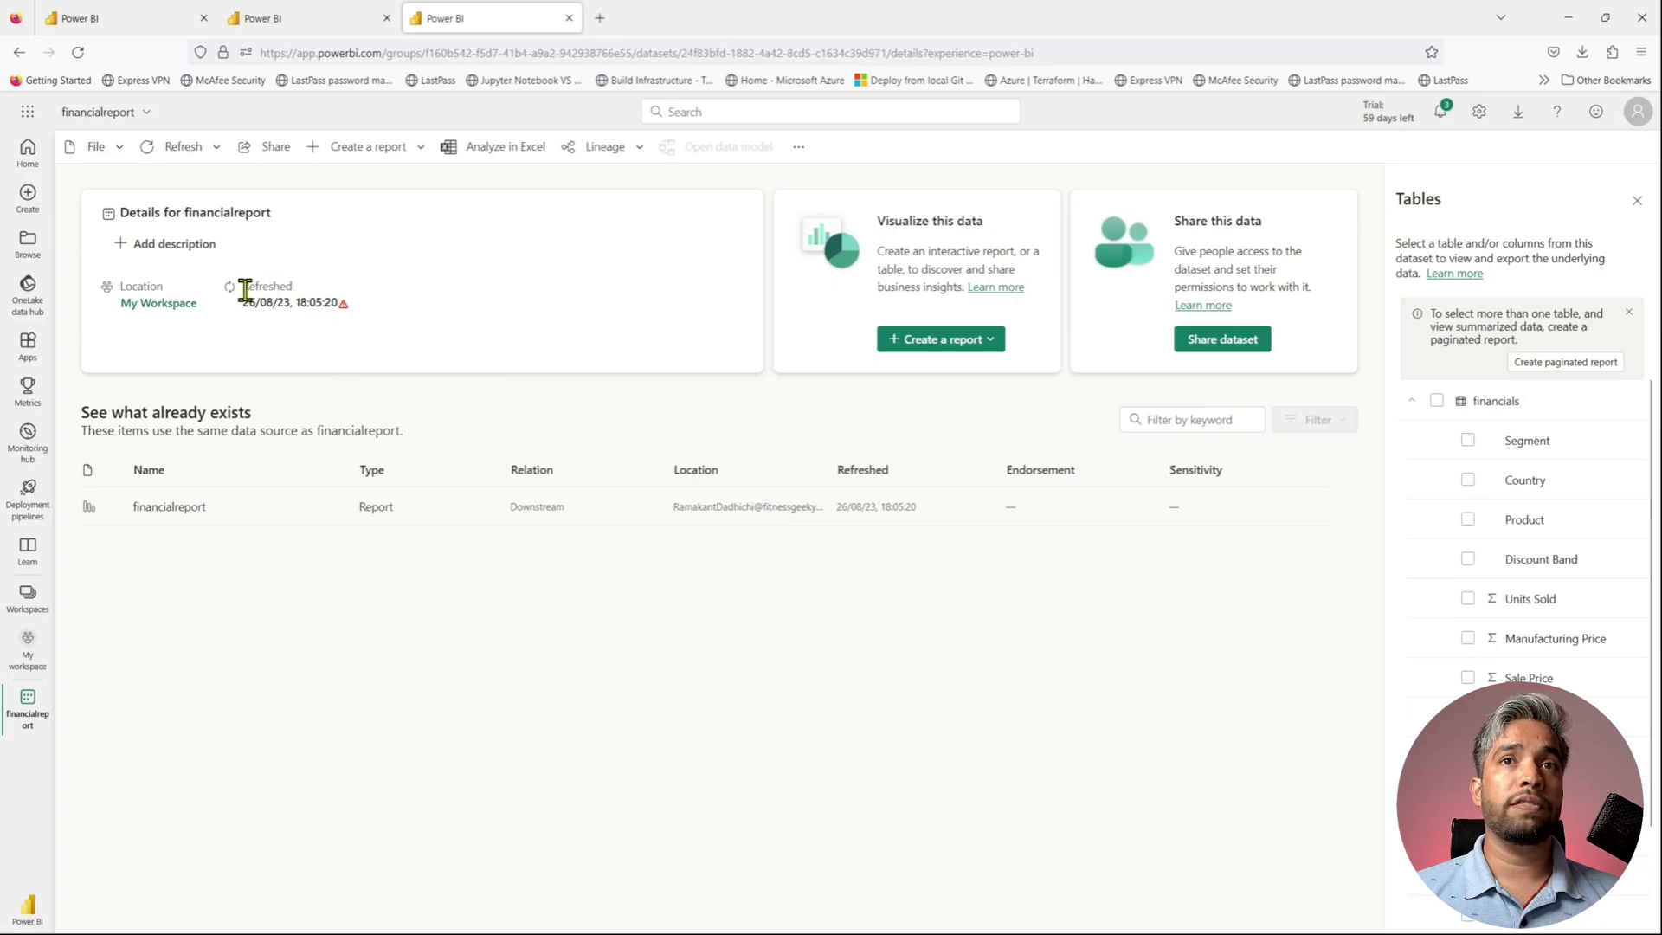
- Refresh financialreport now and confirm its new refresh time 26/08/23, 18:06:36
click(168, 161)
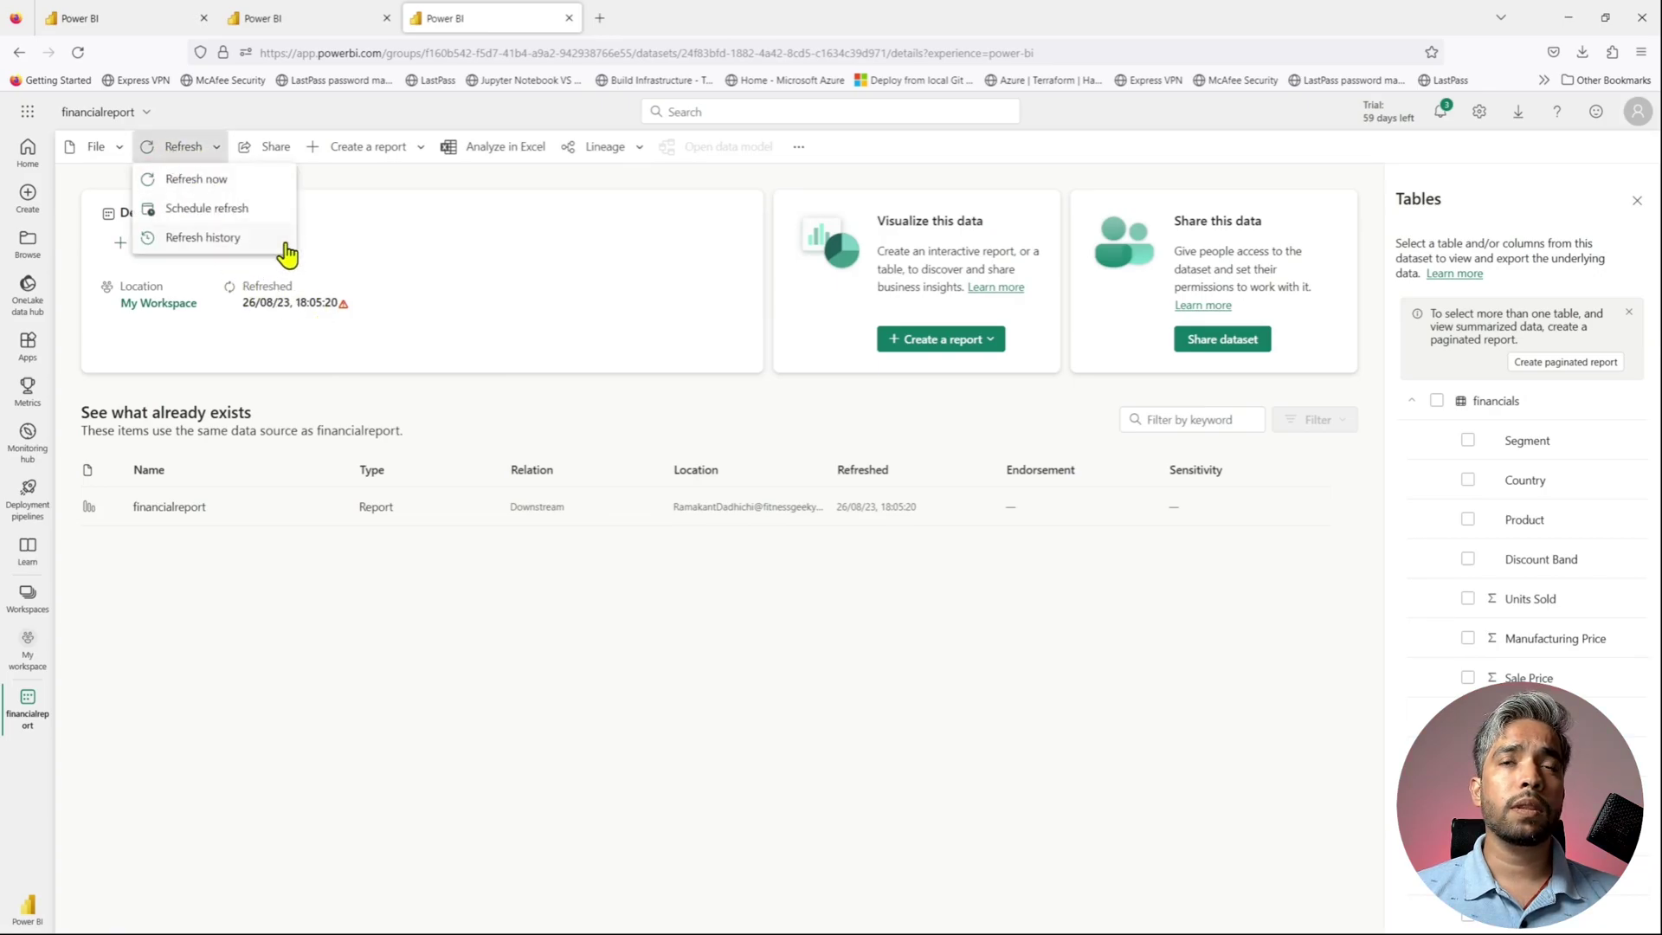
click(213, 182)
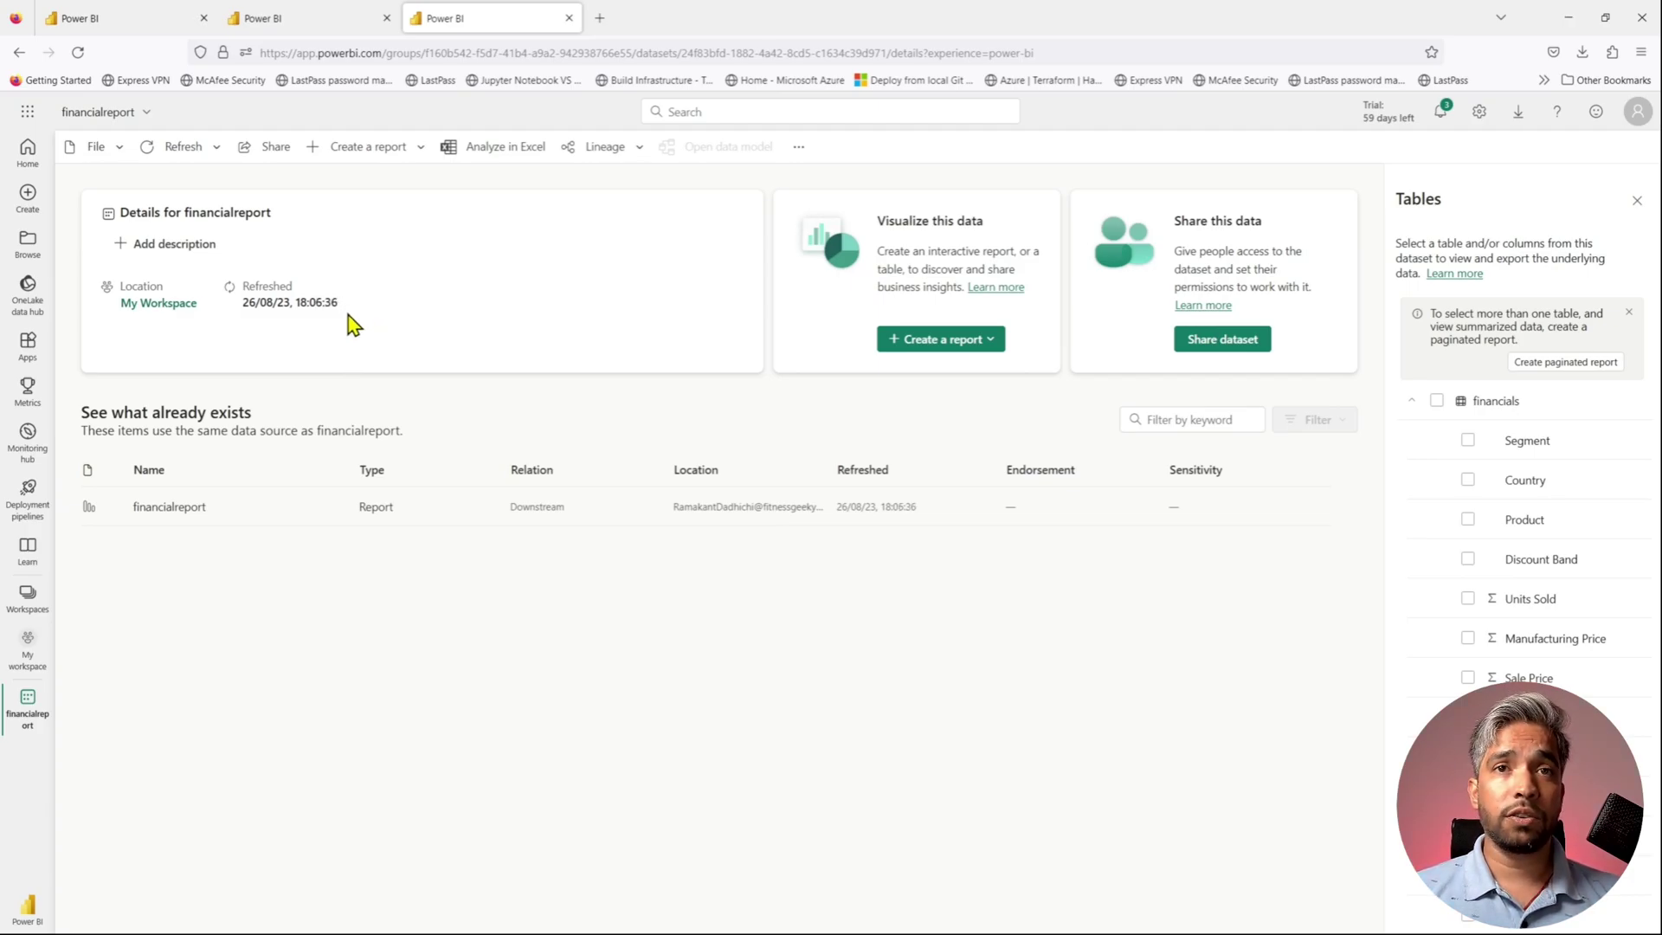
drag(339, 304, 243, 304)
click(233, 294)
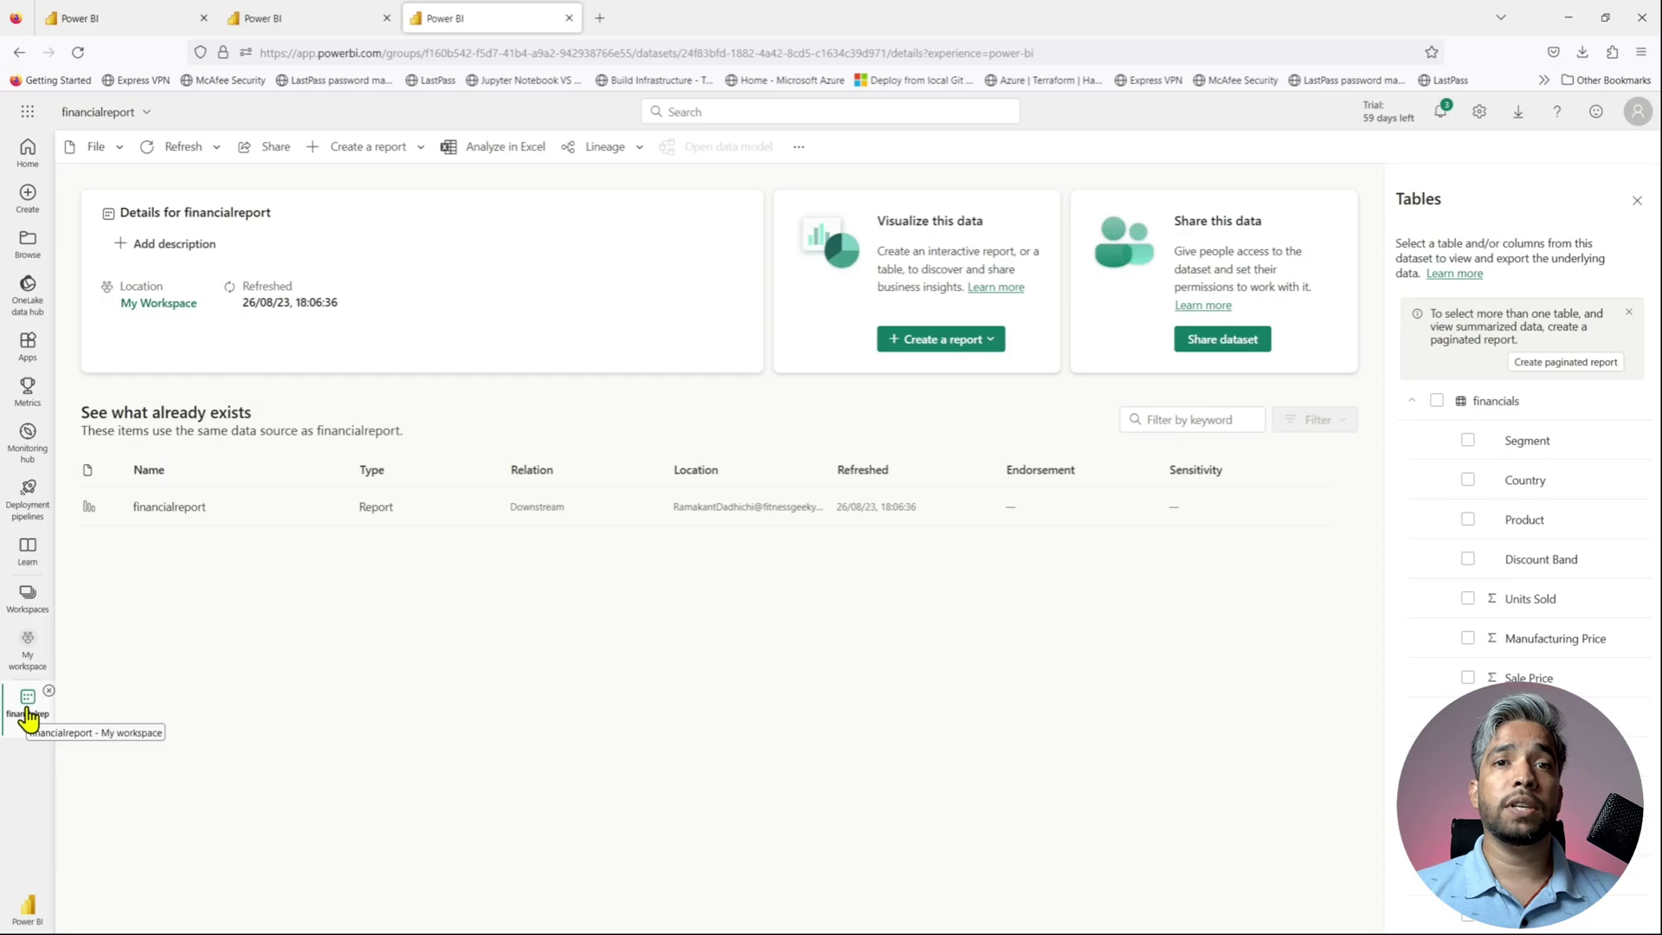
- Check financialreport's refresh history showing the 18:06:36 on-demand refresh as Completed
click(28, 649)
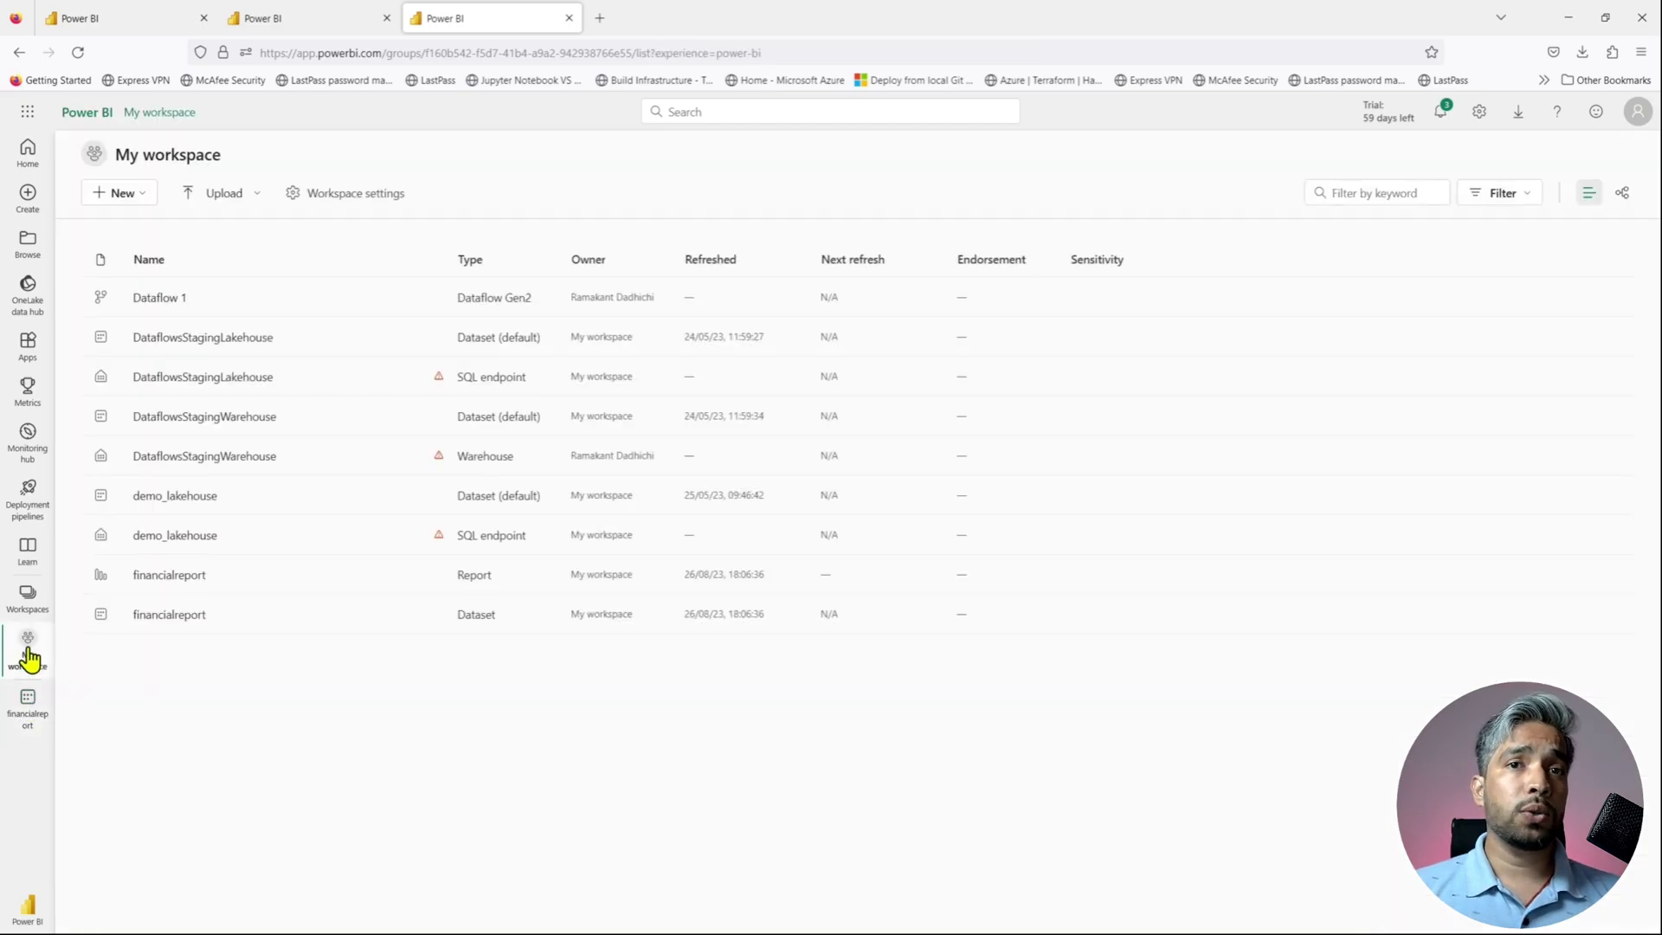
click(429, 614)
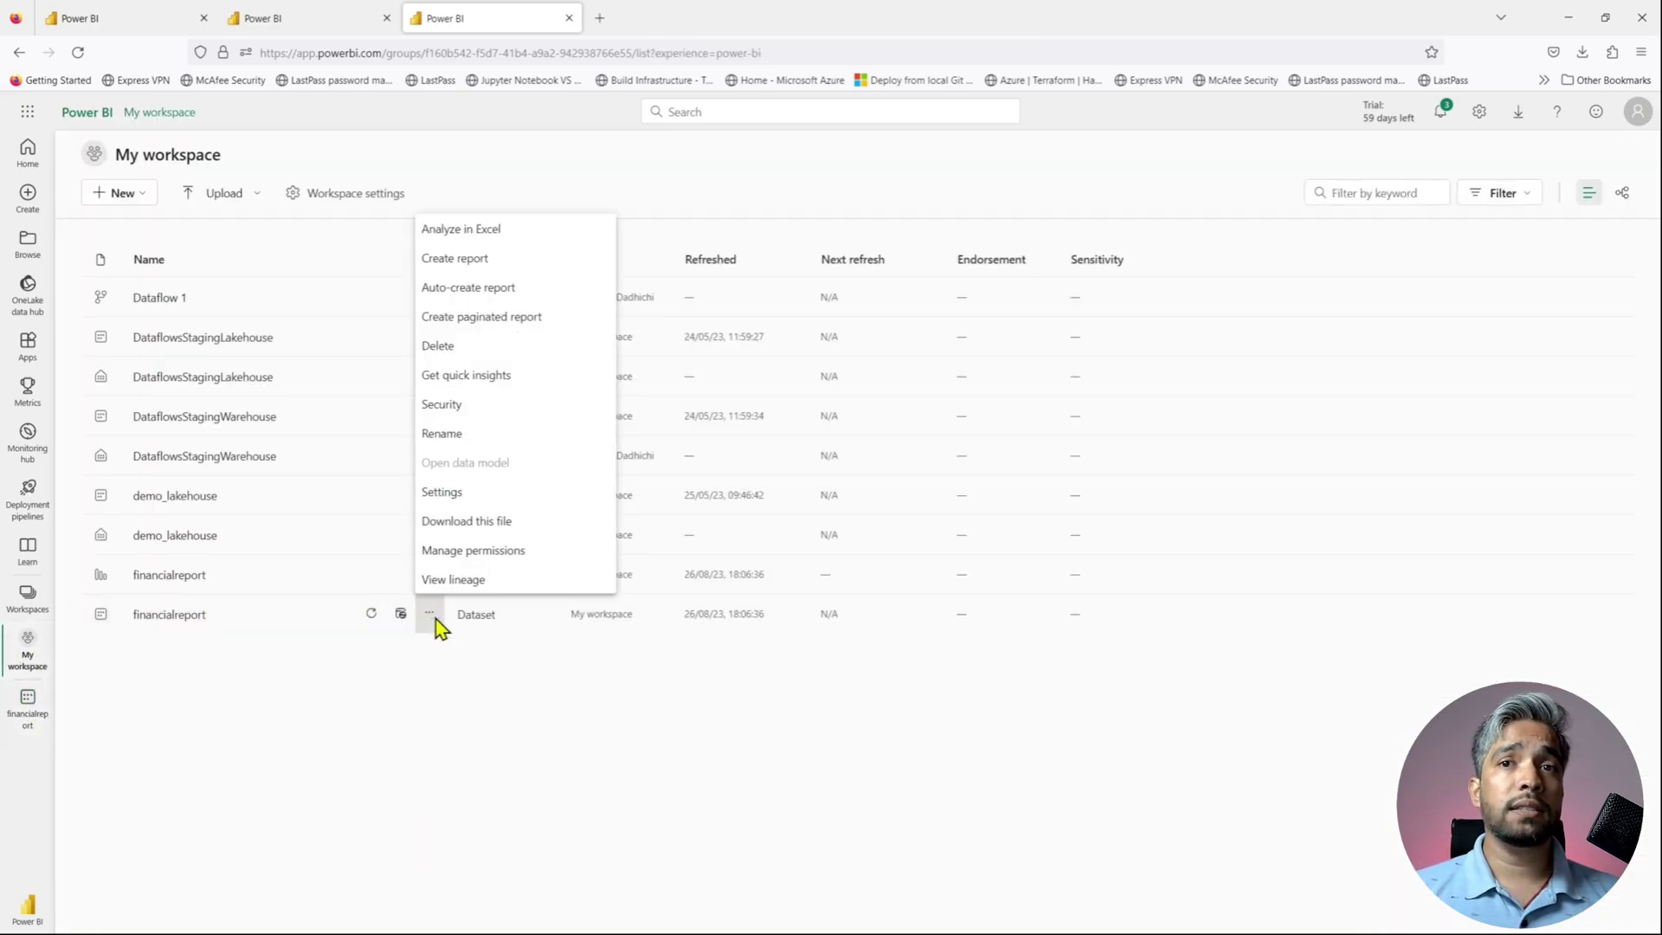
click(449, 496)
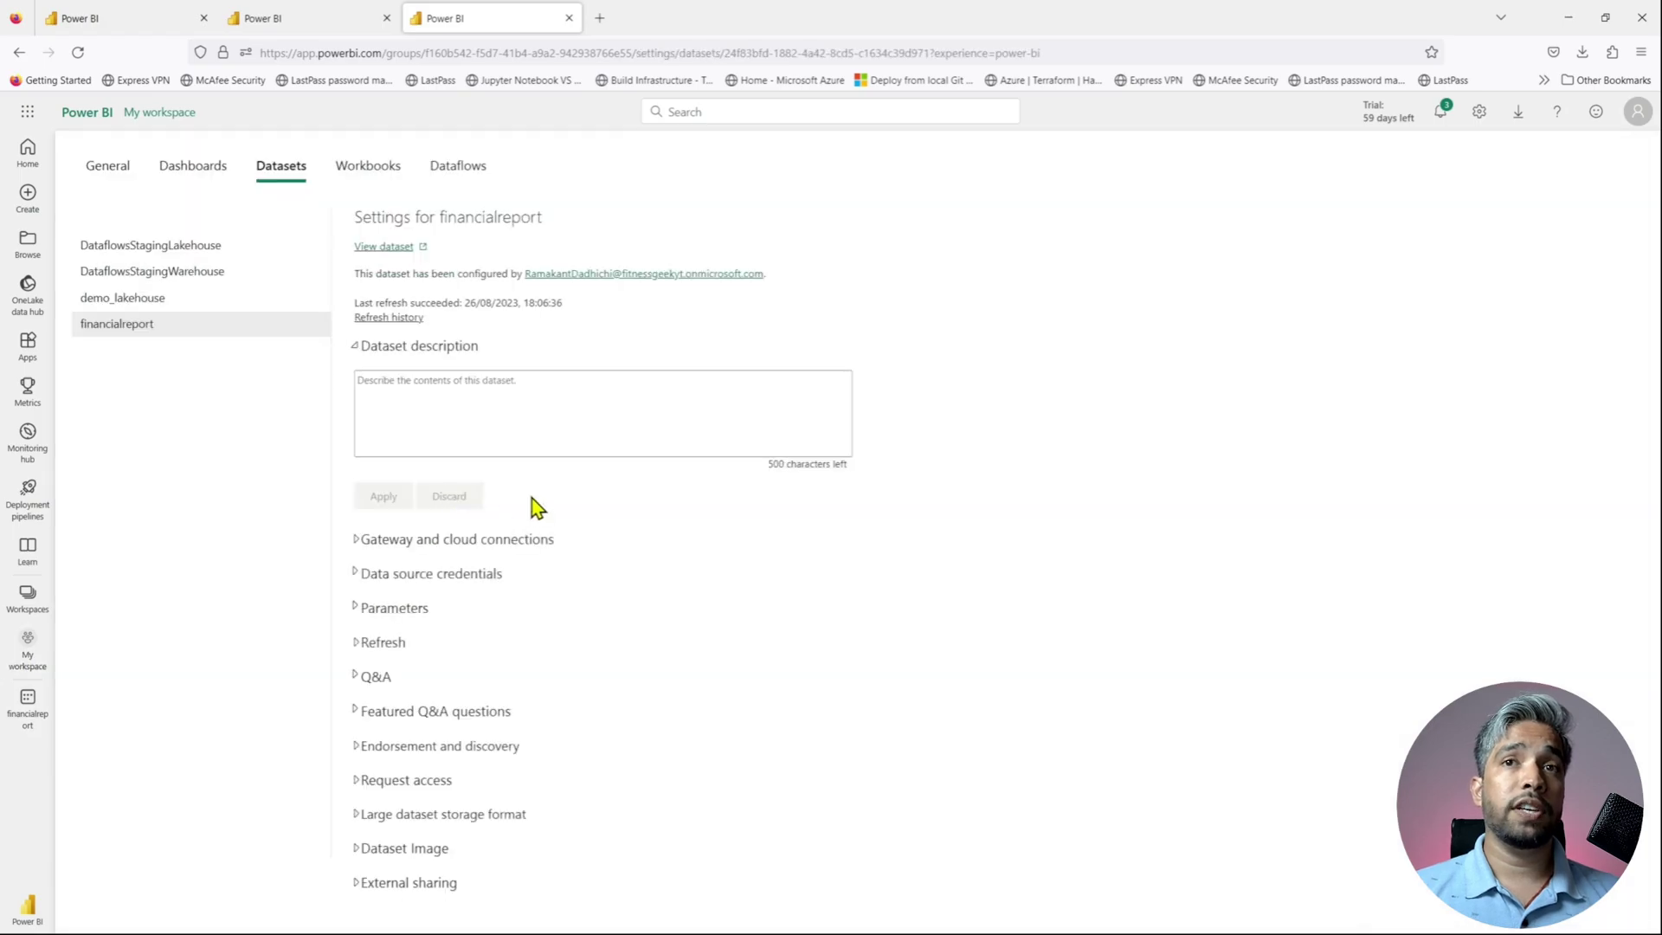
click(402, 319)
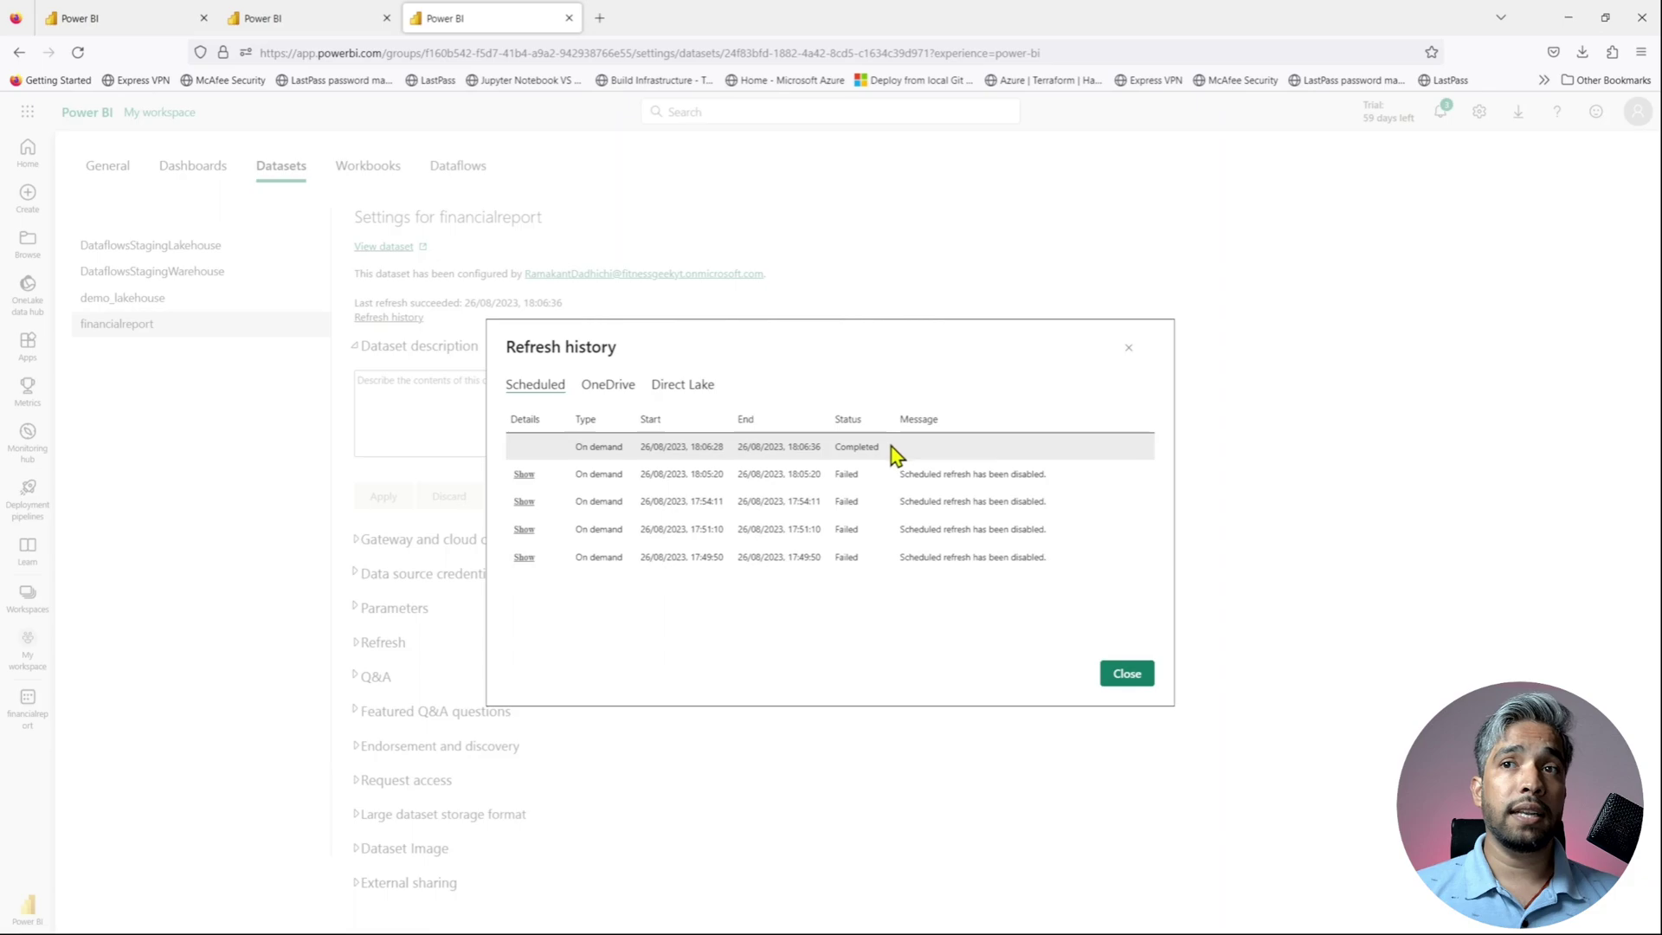
drag(892, 456, 563, 456)
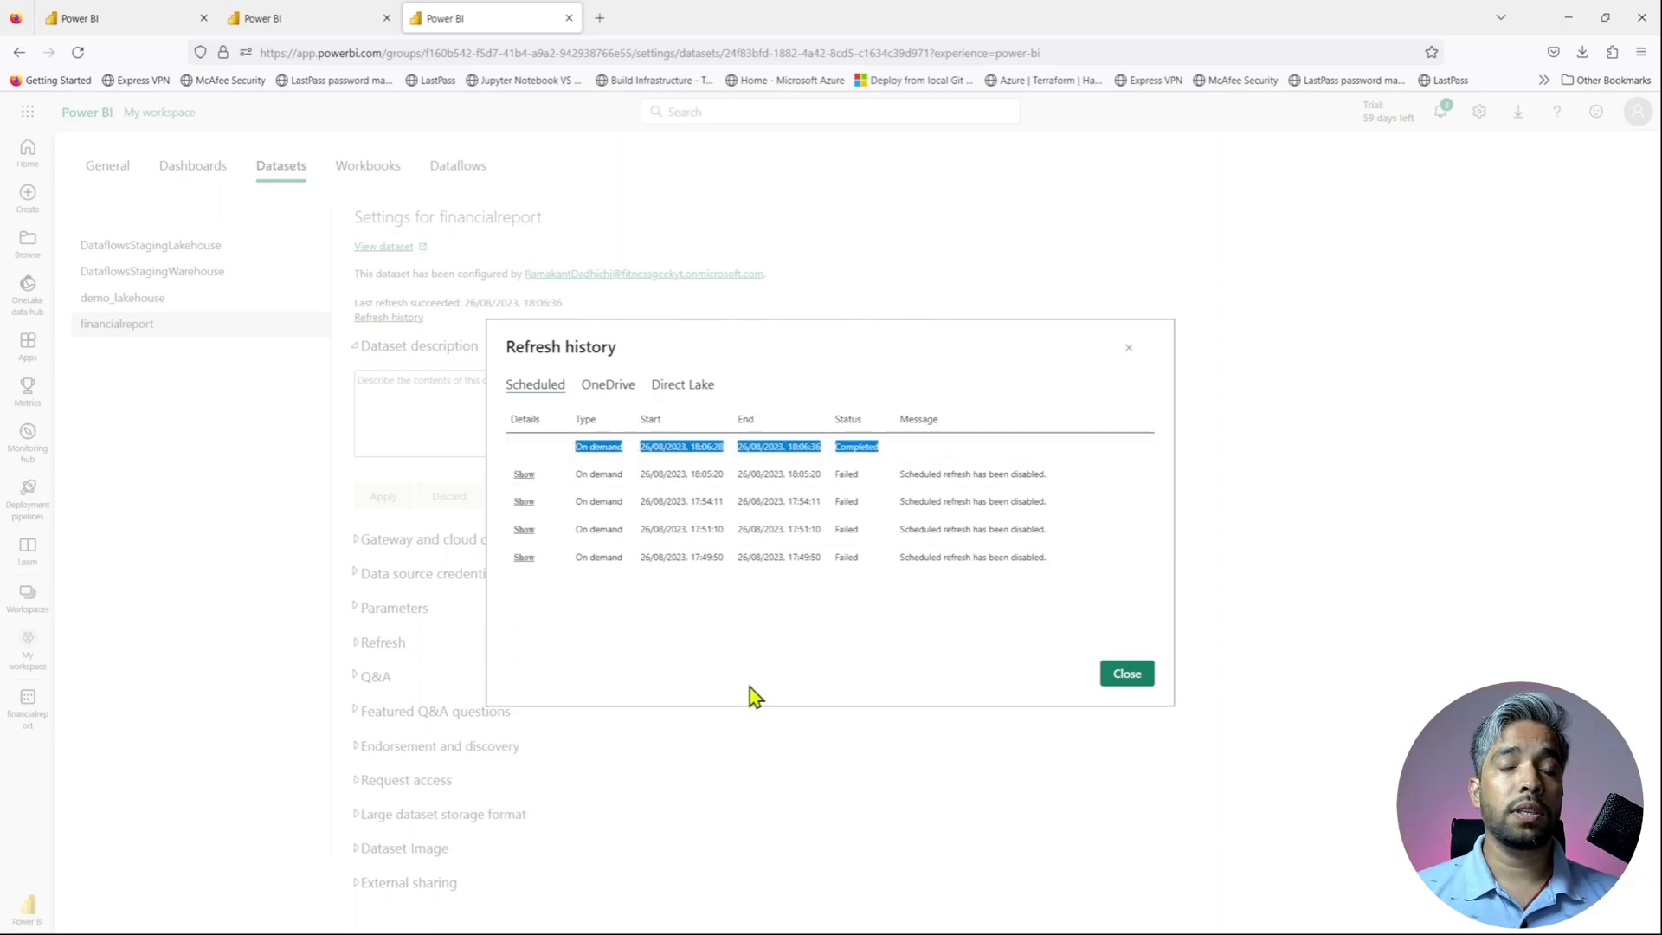